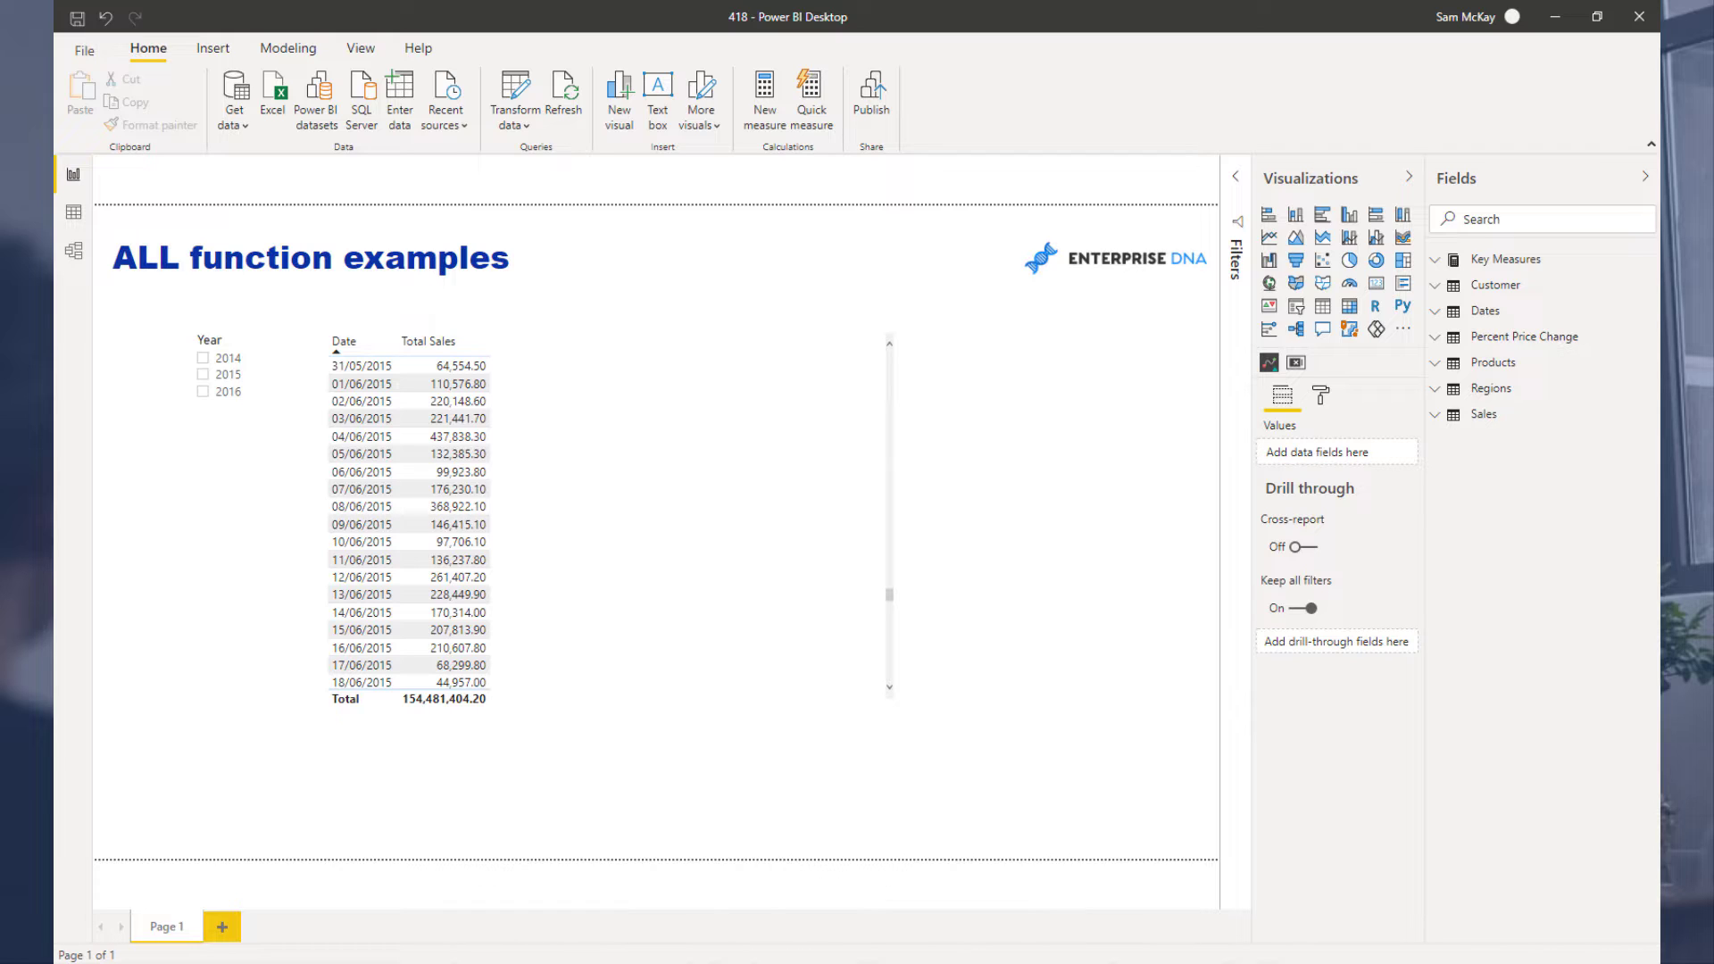
Replace Date with Customer Names in the Total Sales table and make it narrower and taller
click(774, 318)
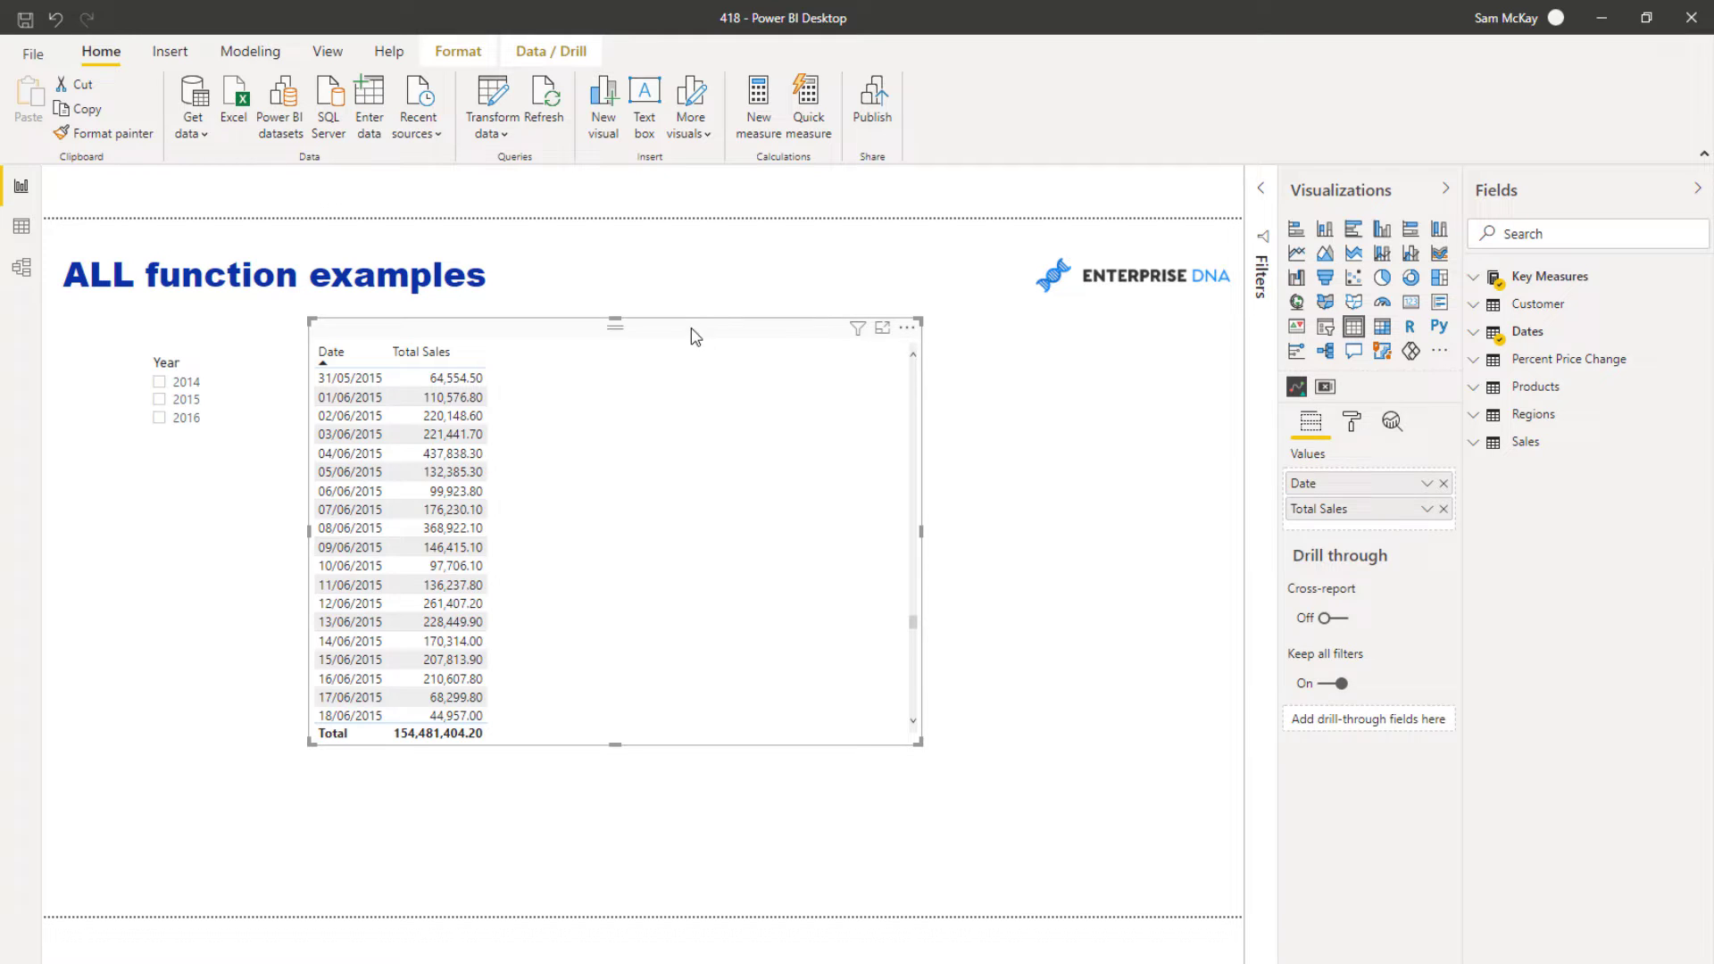
drag(693, 337, 697, 345)
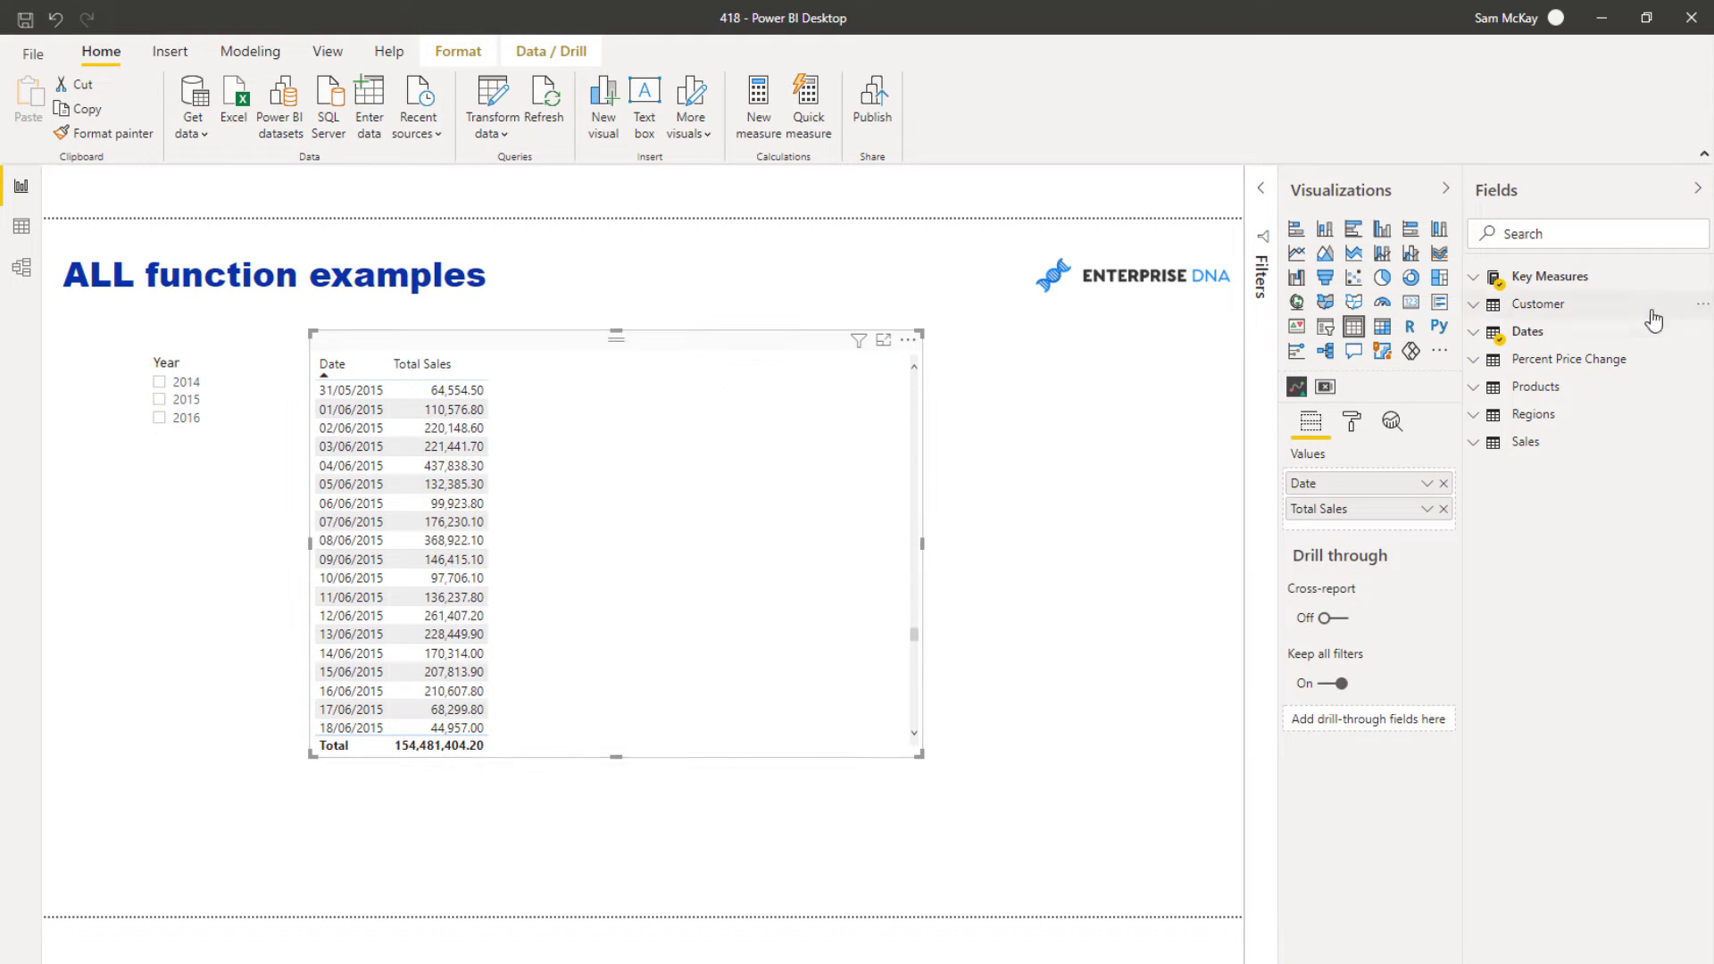
click(1481, 311)
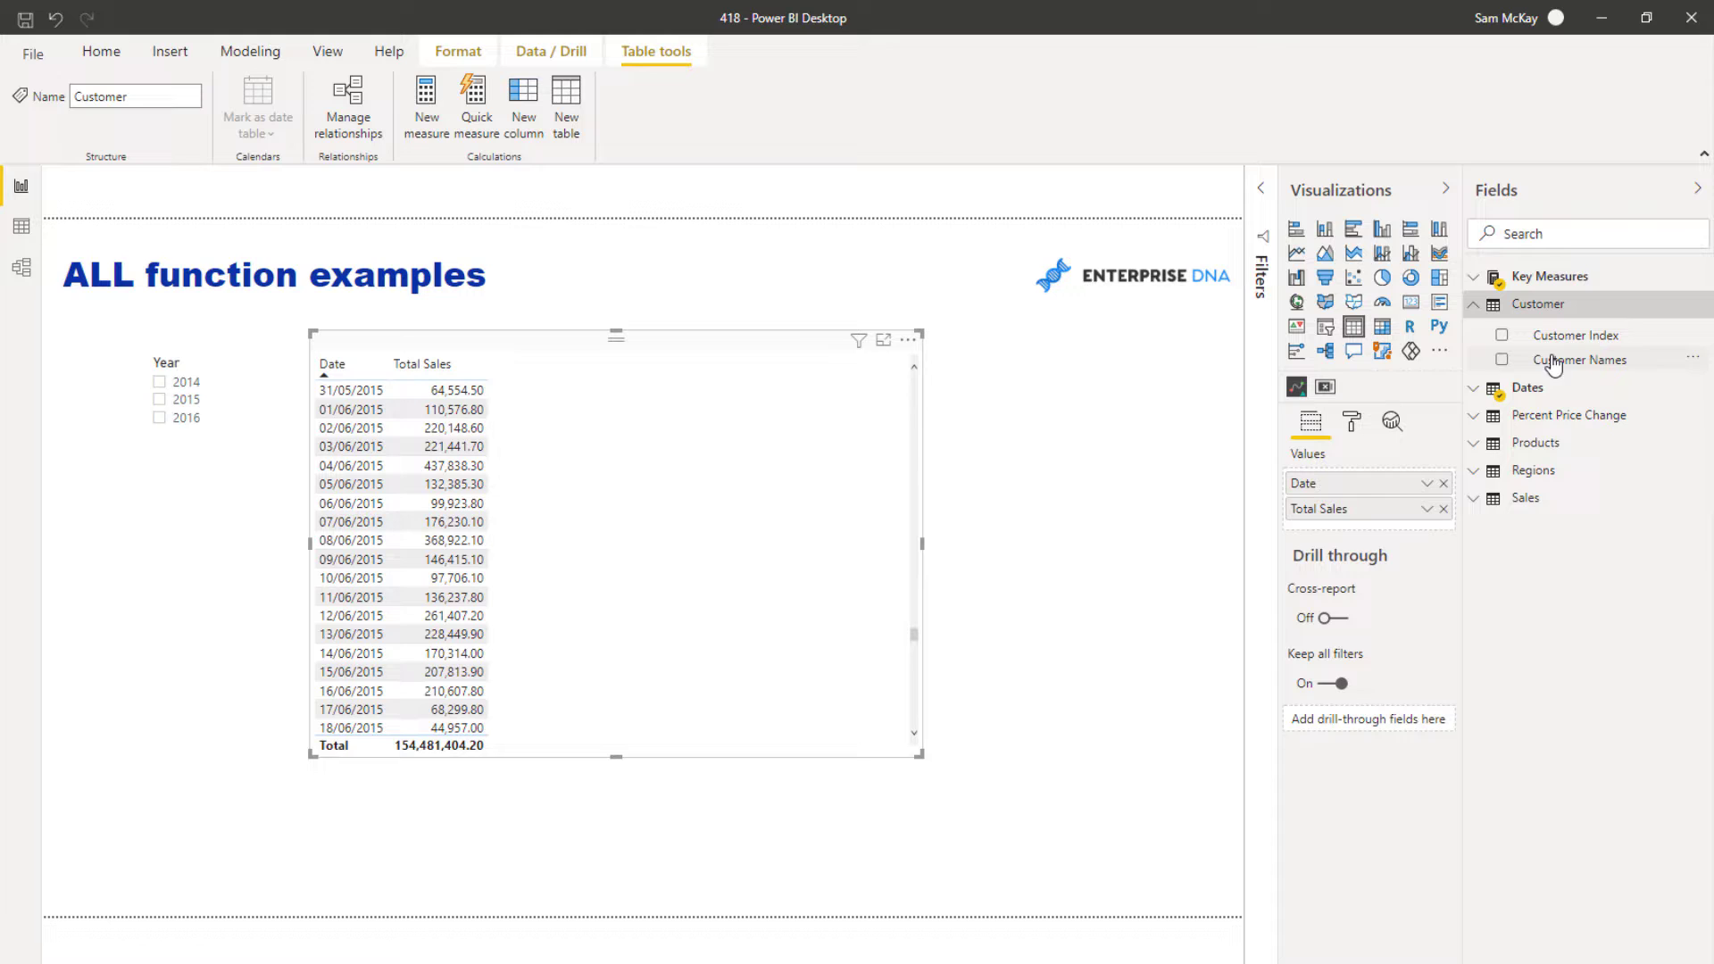
drag(1545, 359, 1410, 498)
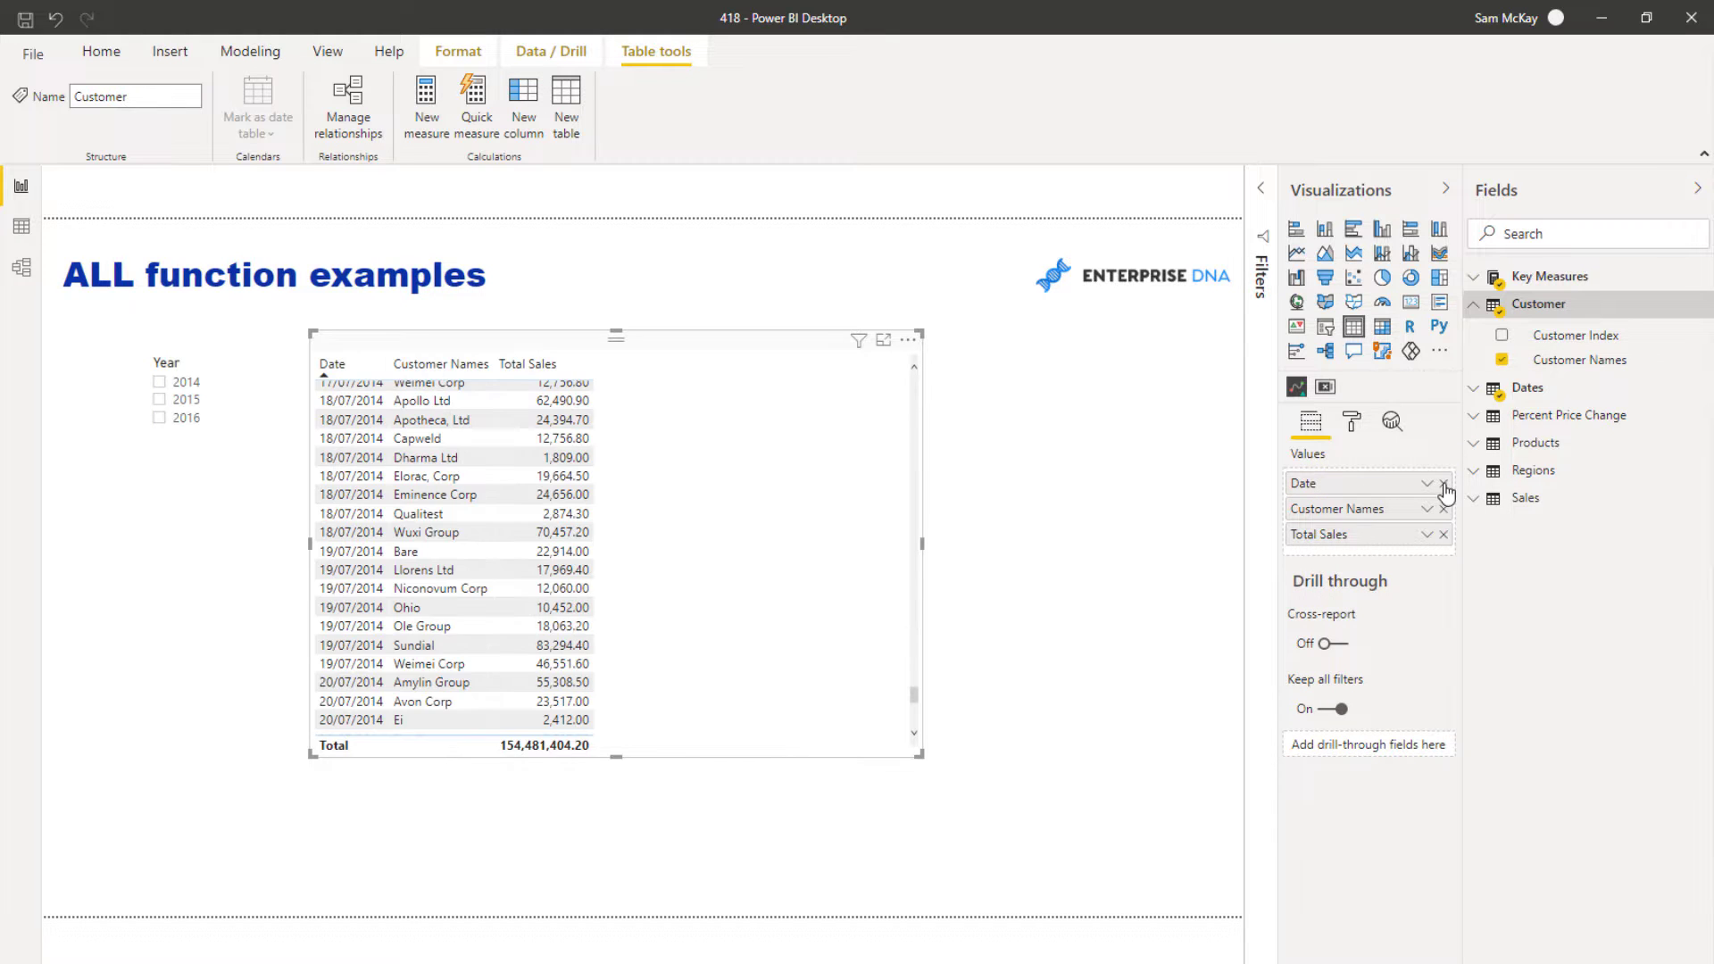
click(1443, 483)
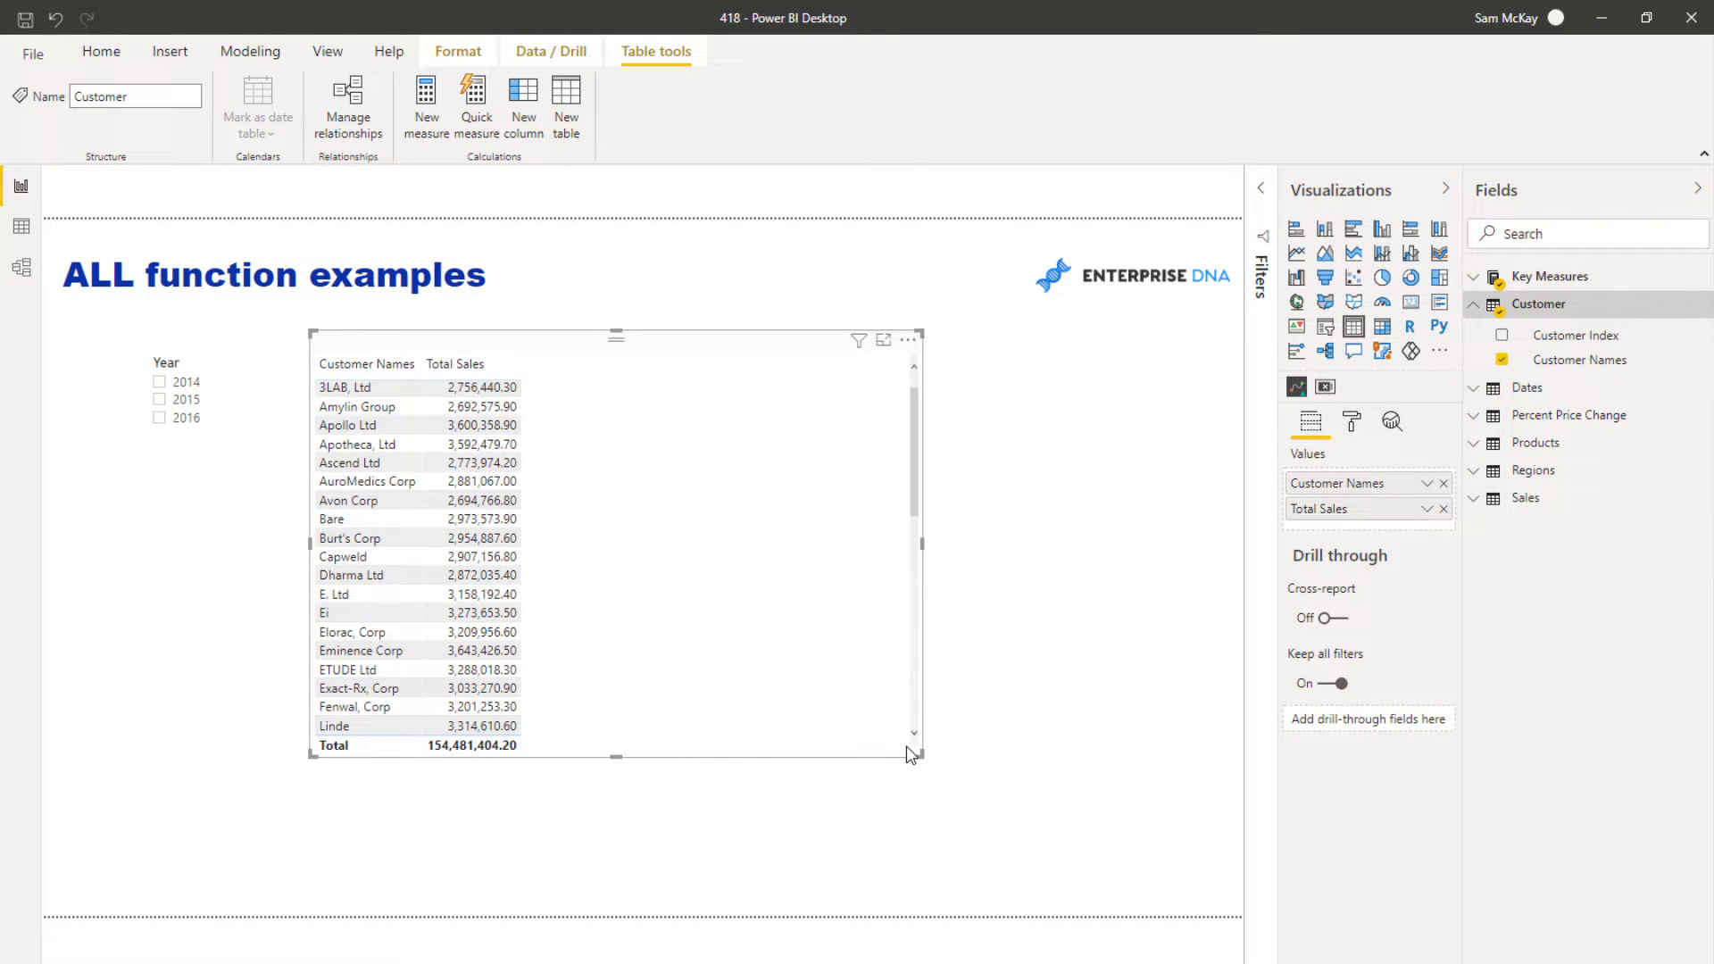
drag(919, 755, 791, 841)
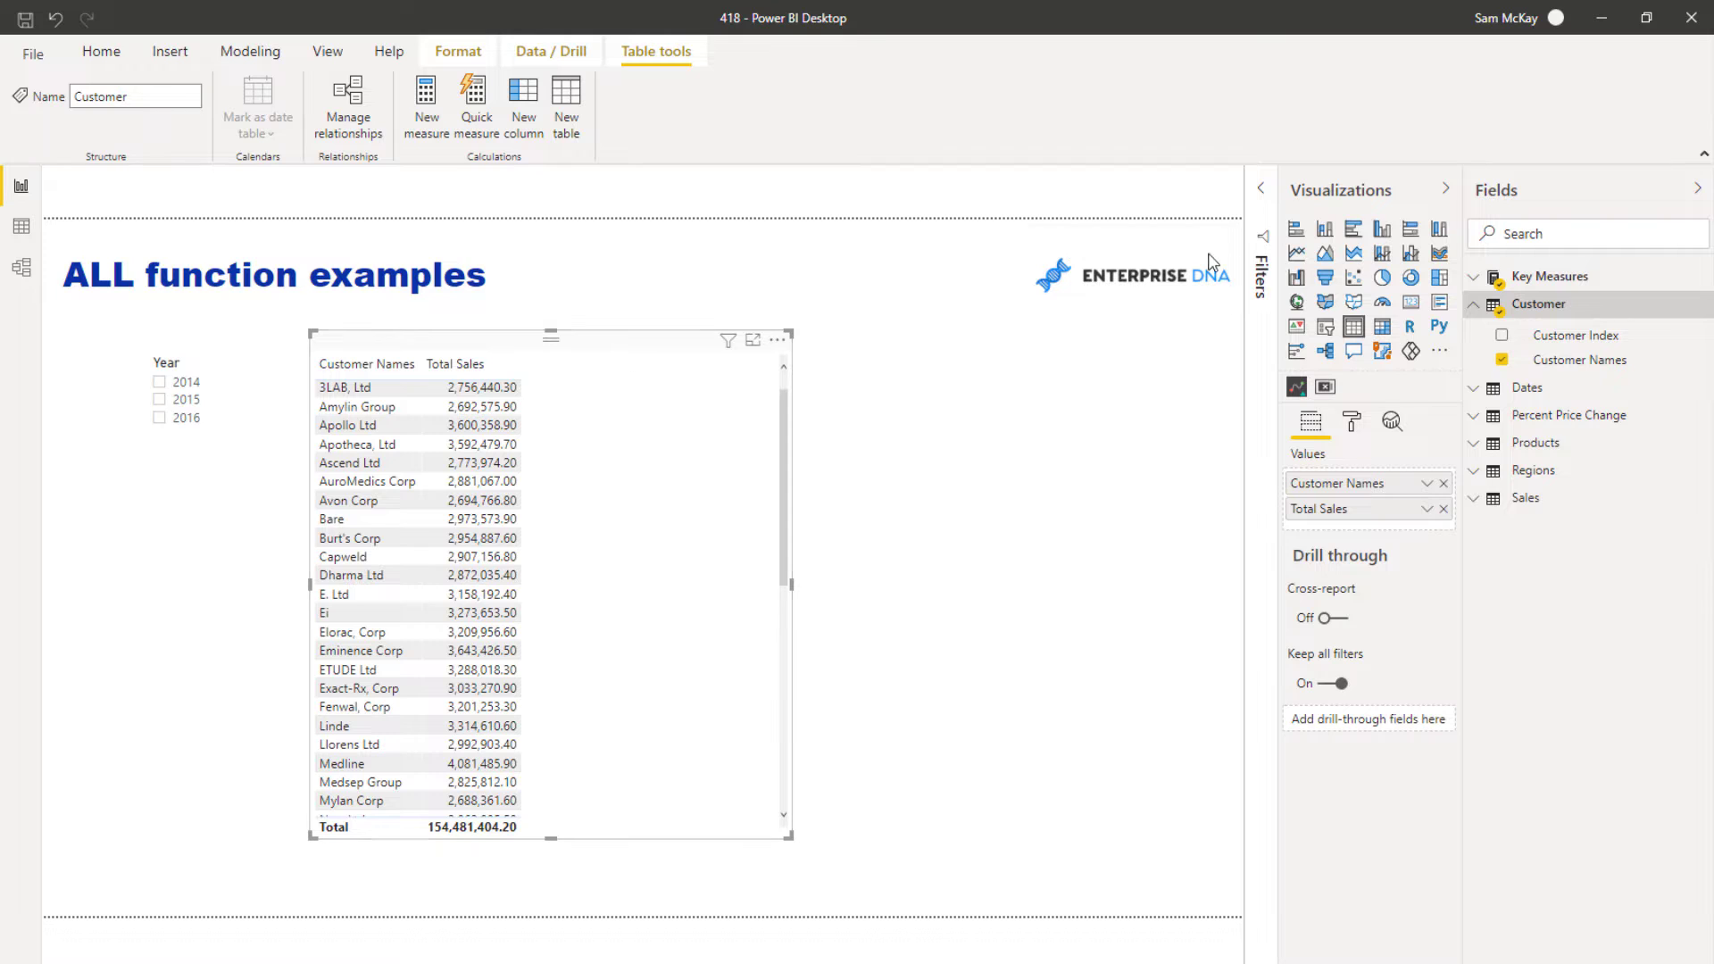
Turn the table into a Total Sales by Customer Names bar chart and duplicate it as a table
click(1354, 230)
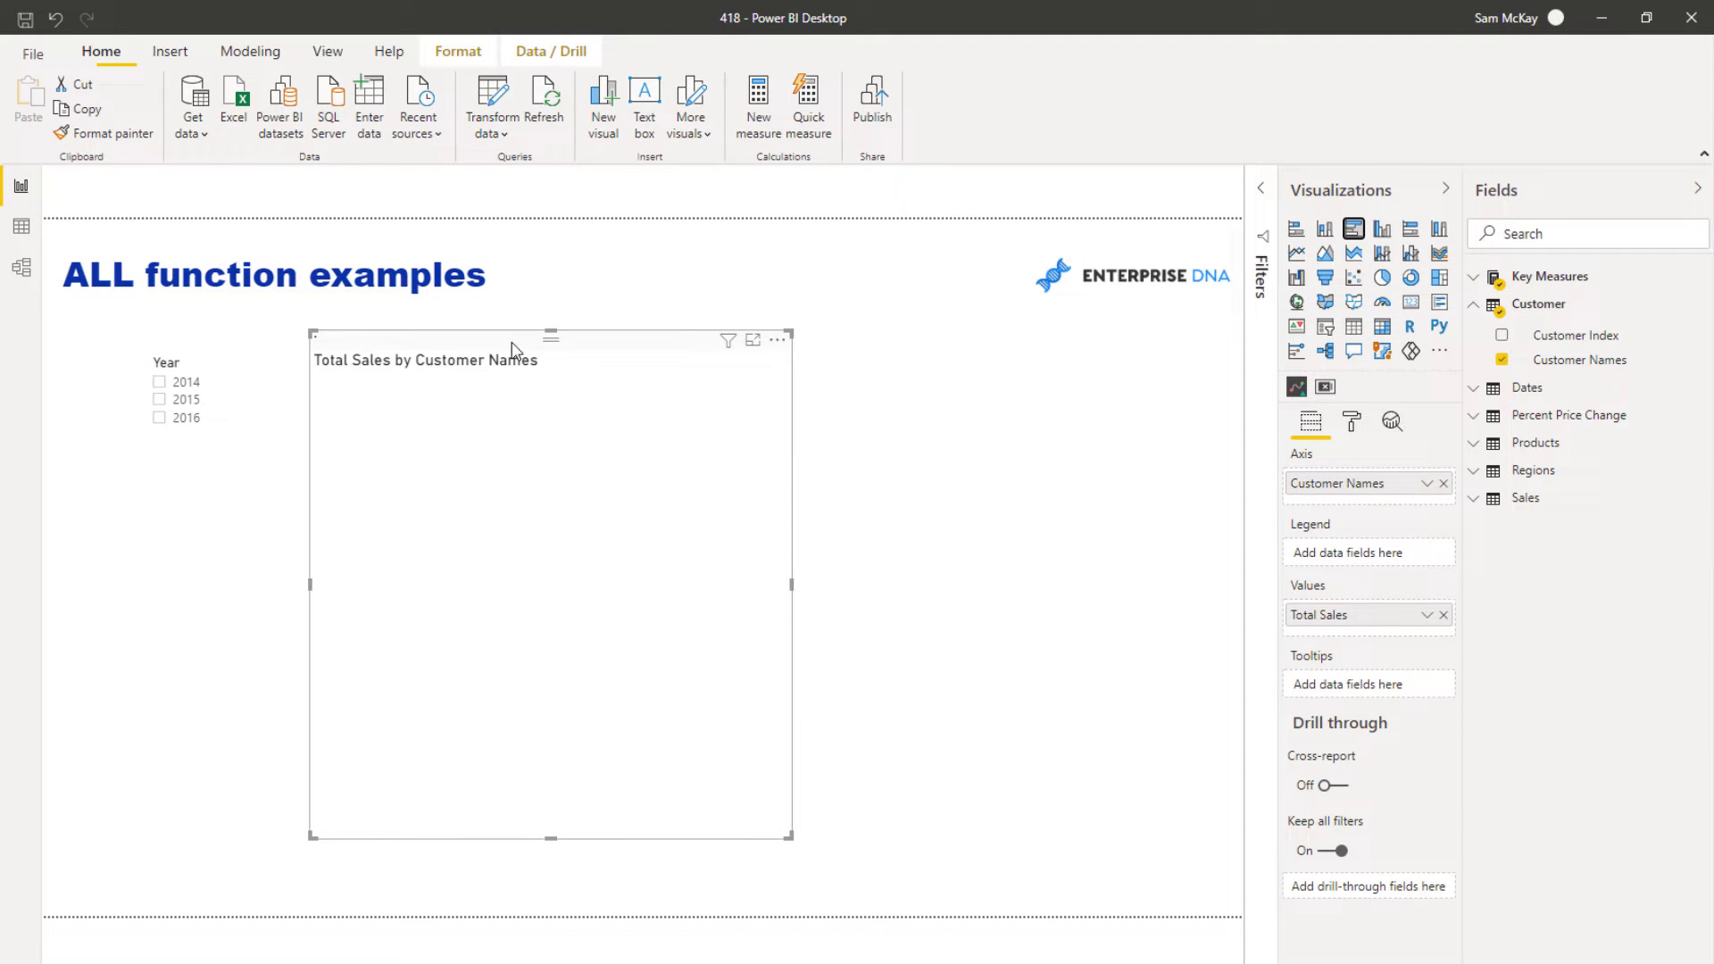
key(ctrl+c)
key(ctrl+v)
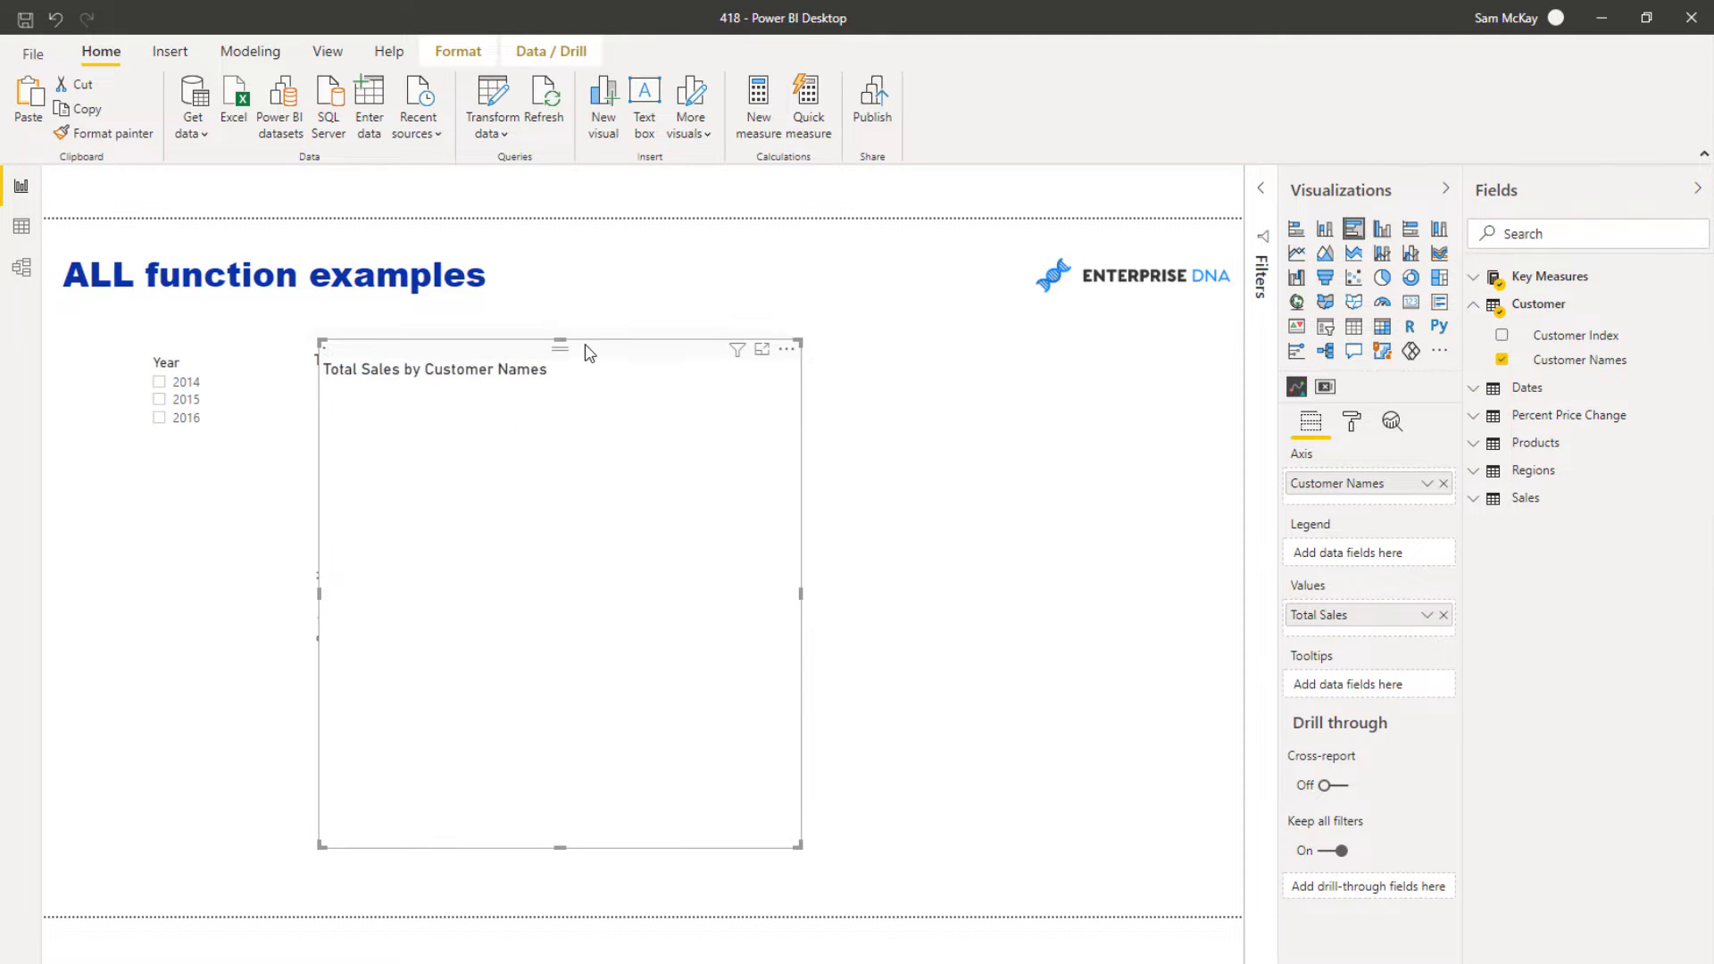
drag(669, 367, 967, 314)
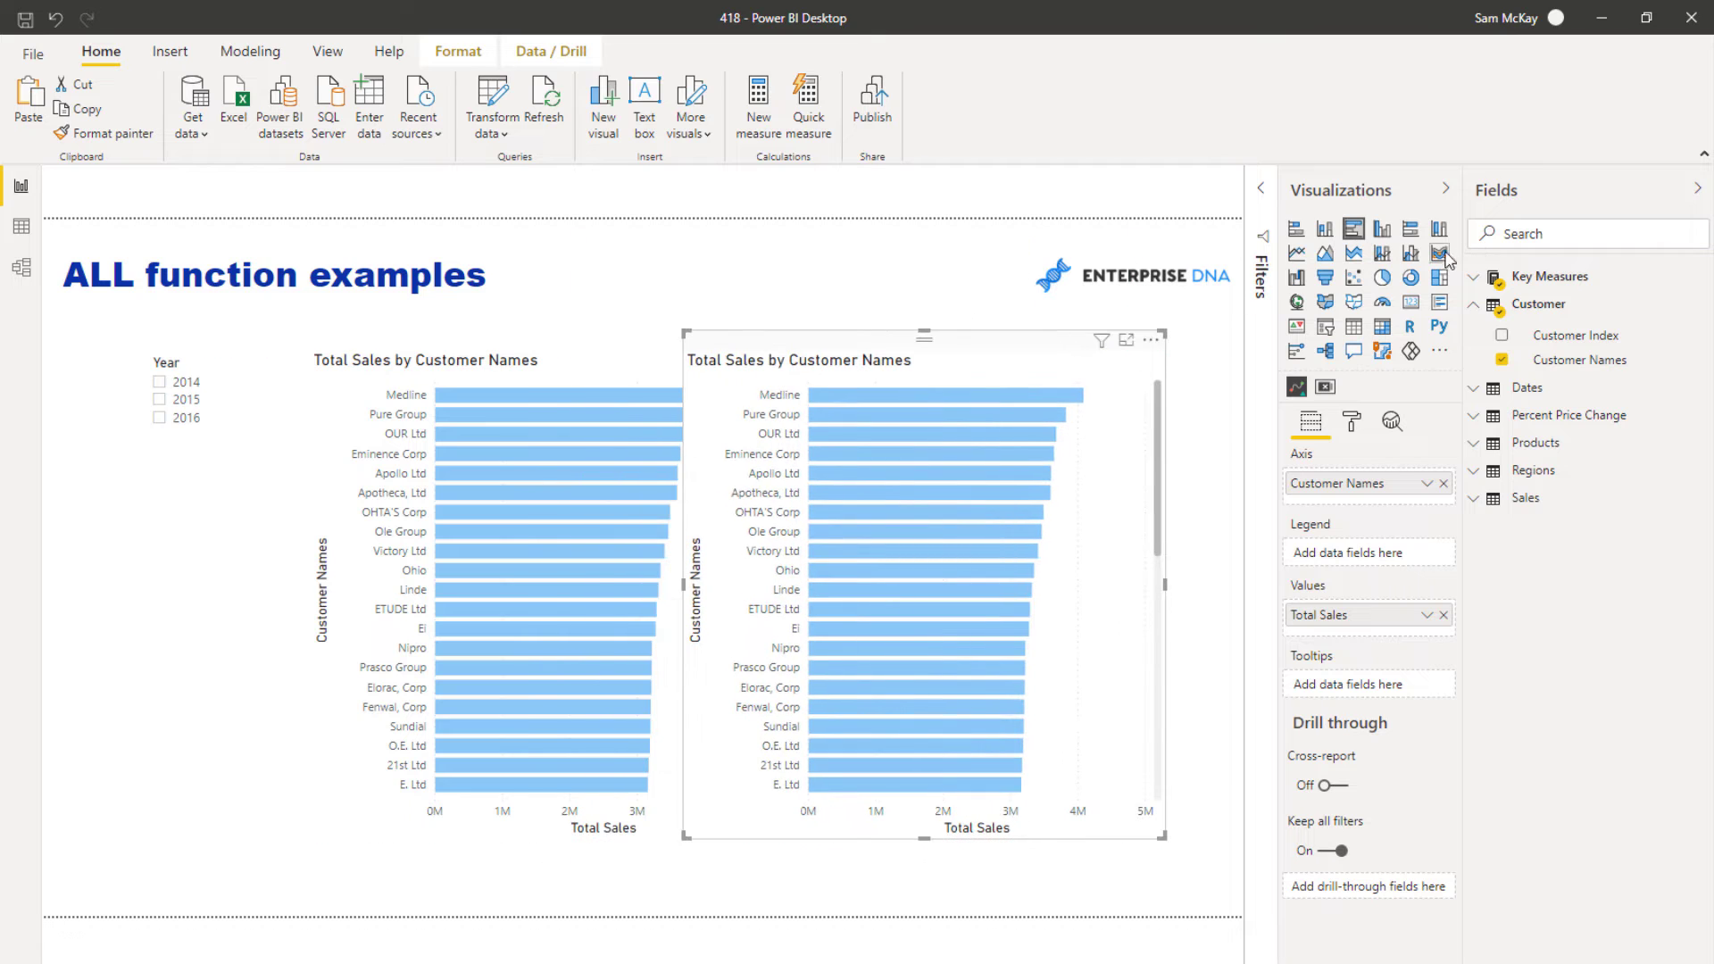
click(1354, 326)
Arrange the bar chart and table side by side, with the Year slicer moved further left
drag(560, 346, 483, 348)
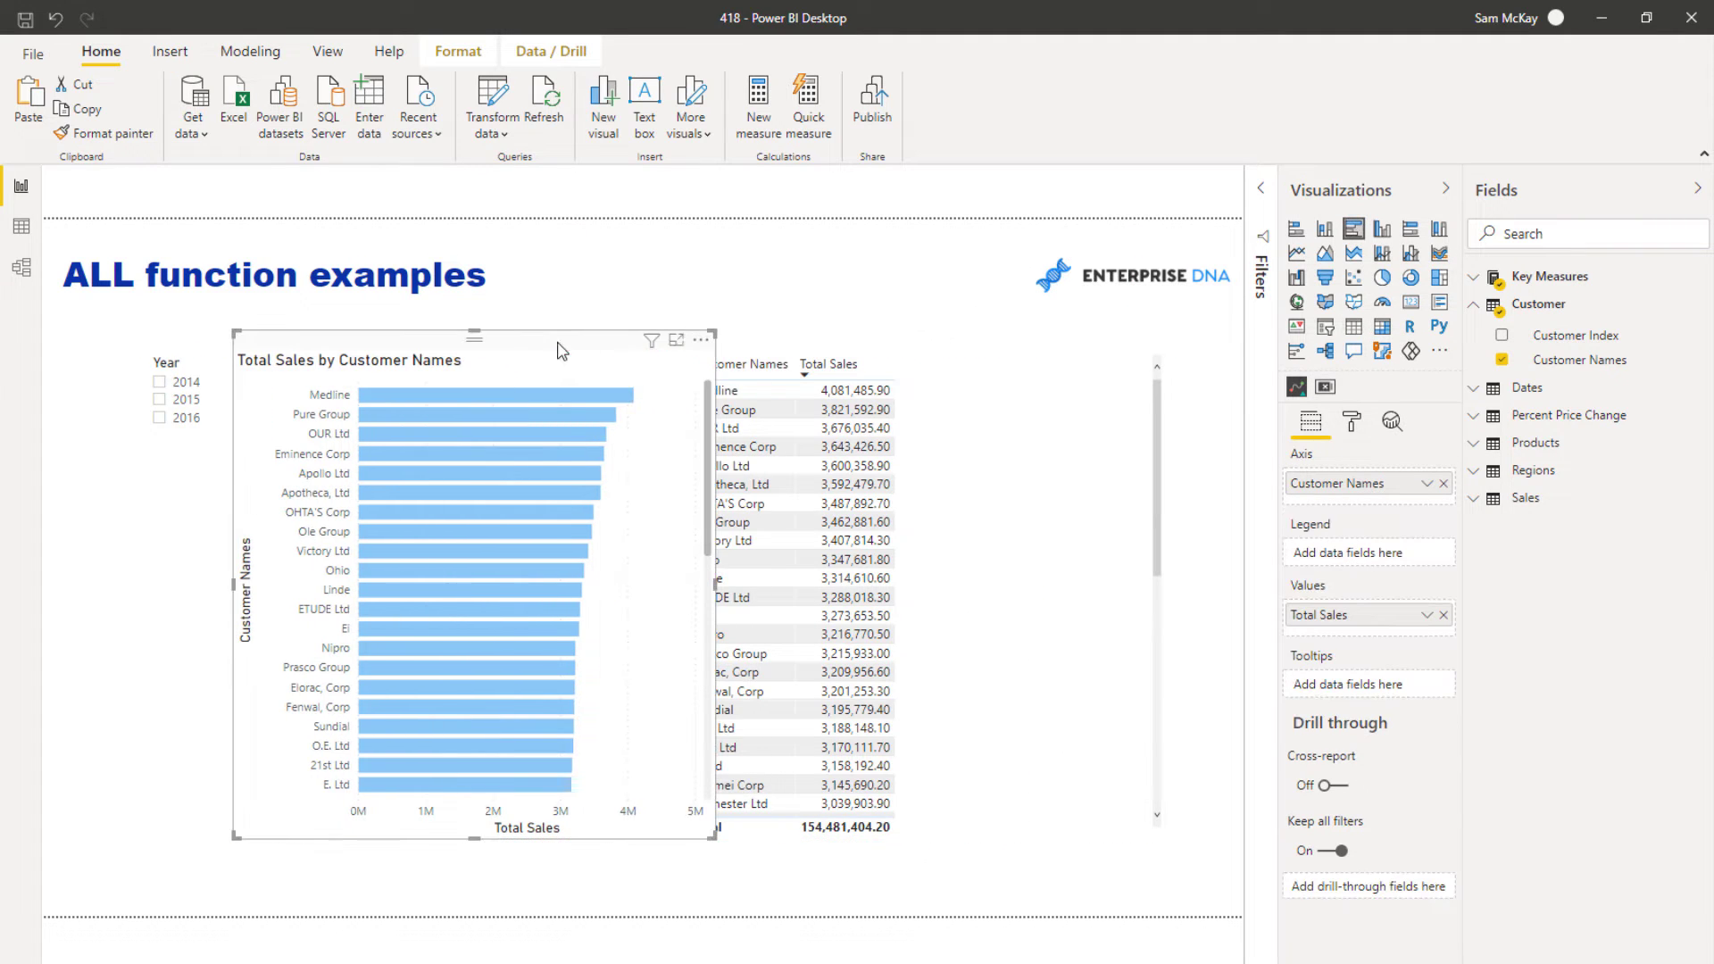
drag(714, 584, 669, 584)
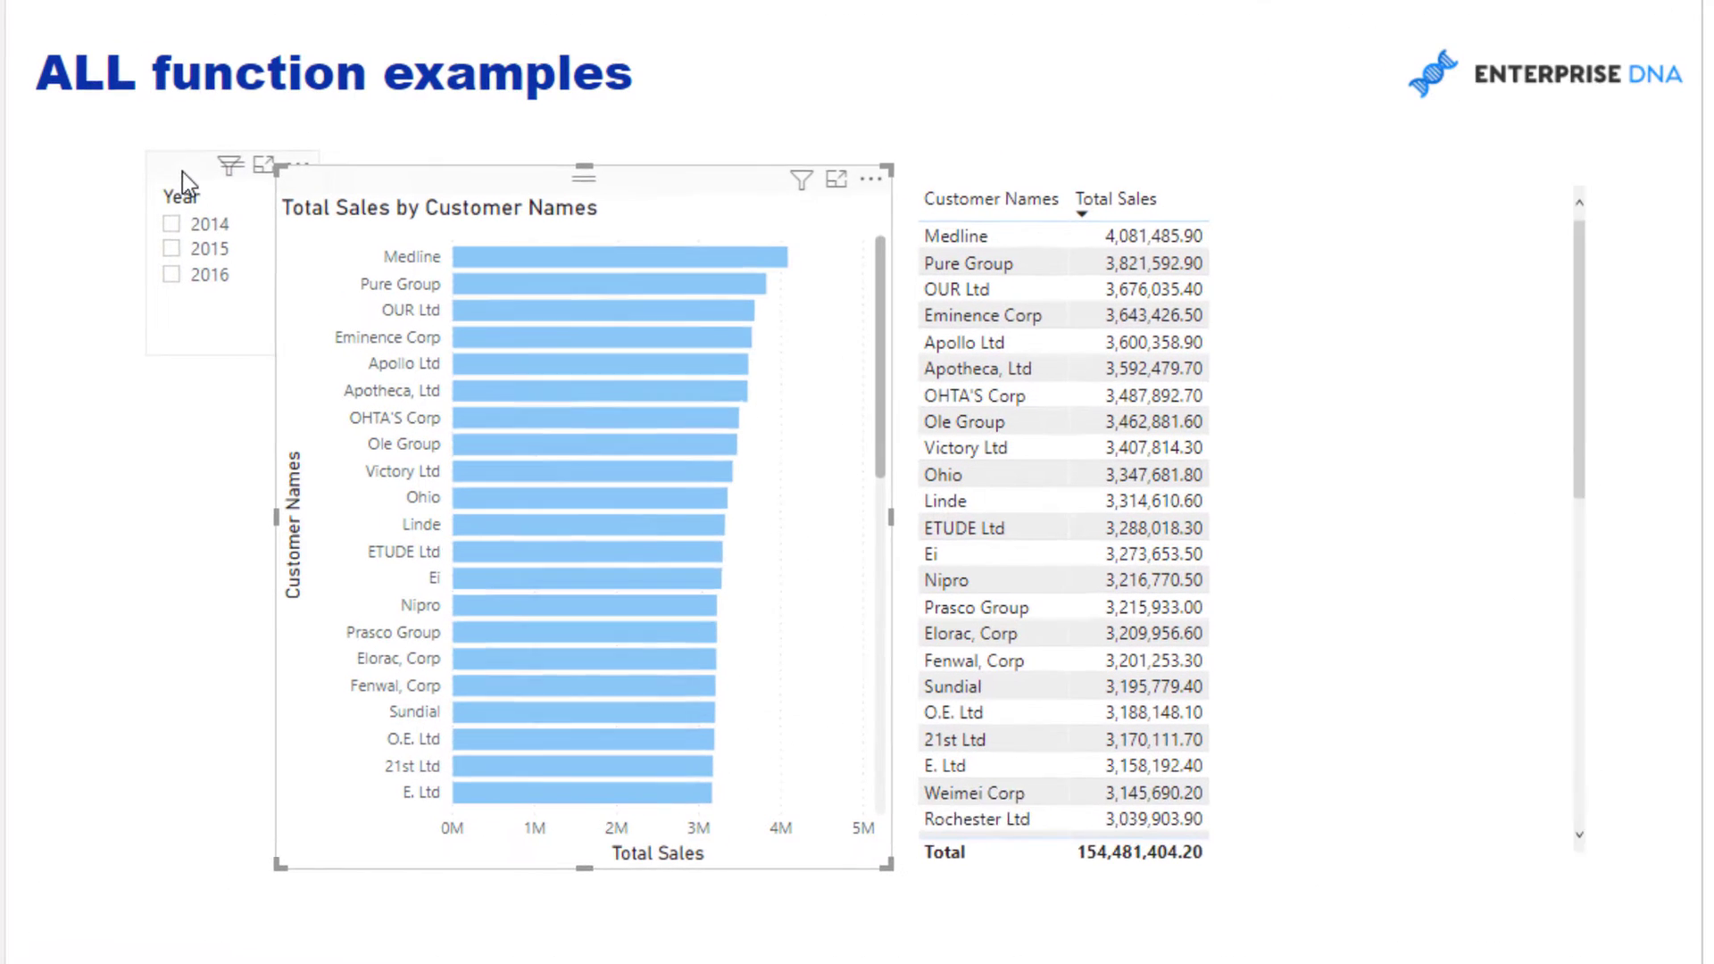
drag(172, 299, 89, 299)
Shift the Total Sales bar chart slightly to the left
click(317, 170)
drag(323, 183, 298, 182)
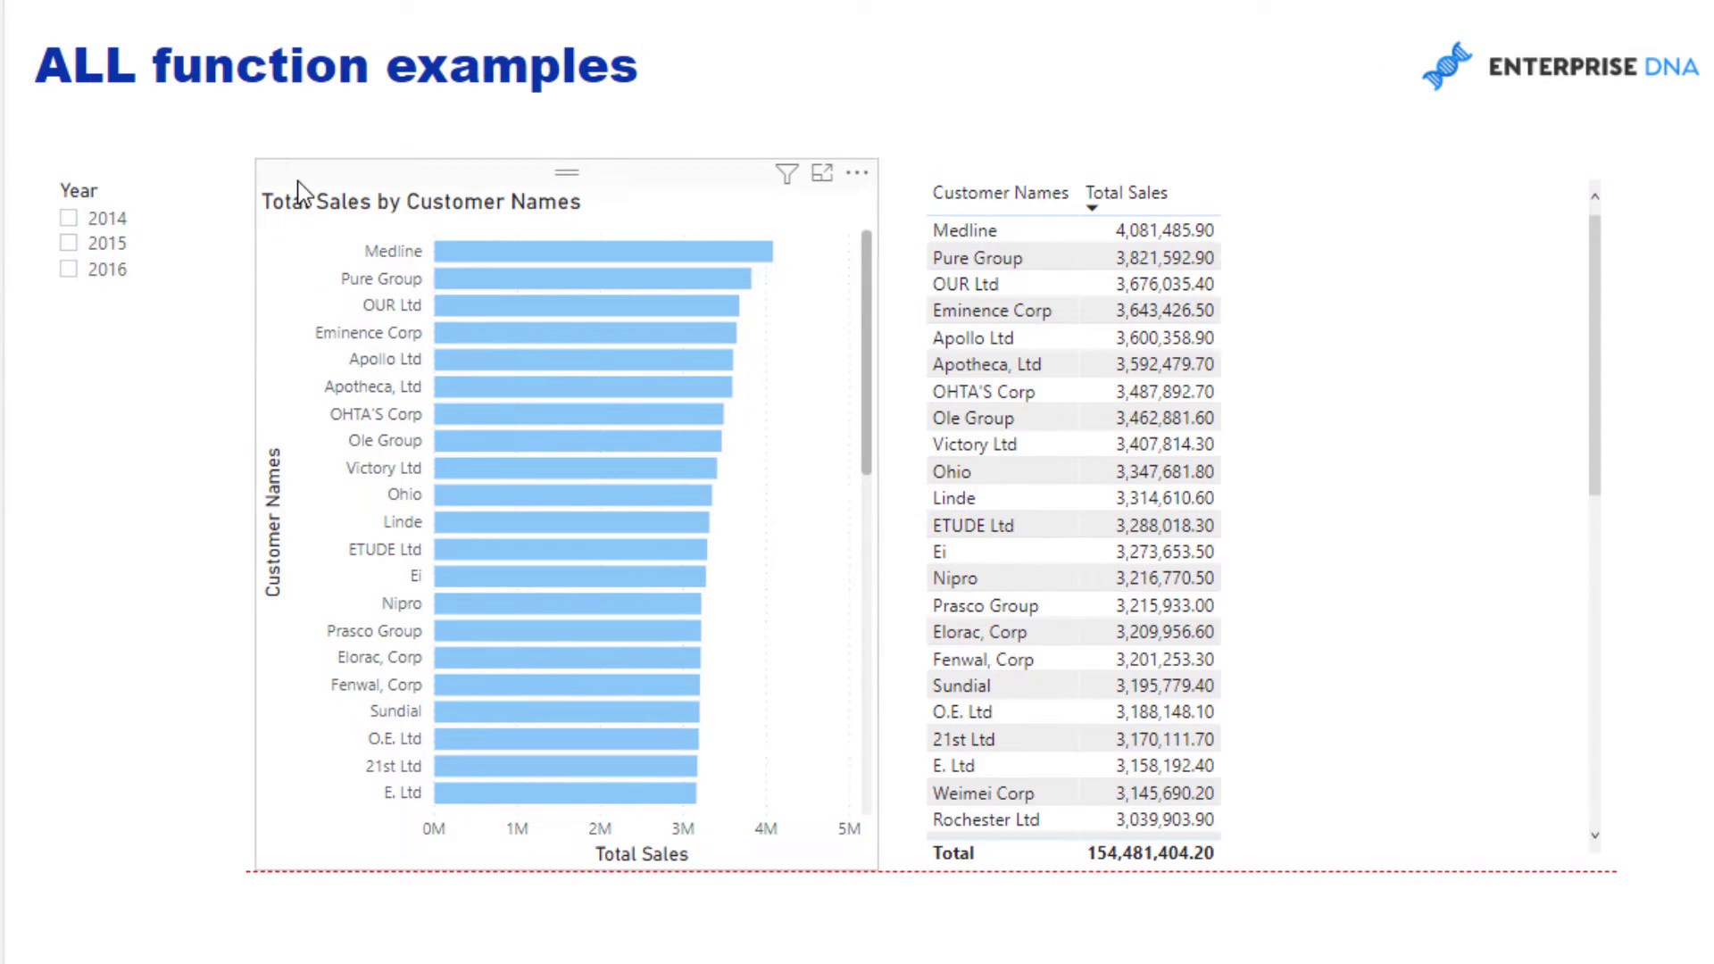
scroll(525, 525, down, 10)
scroll(527, 525, up, 10)
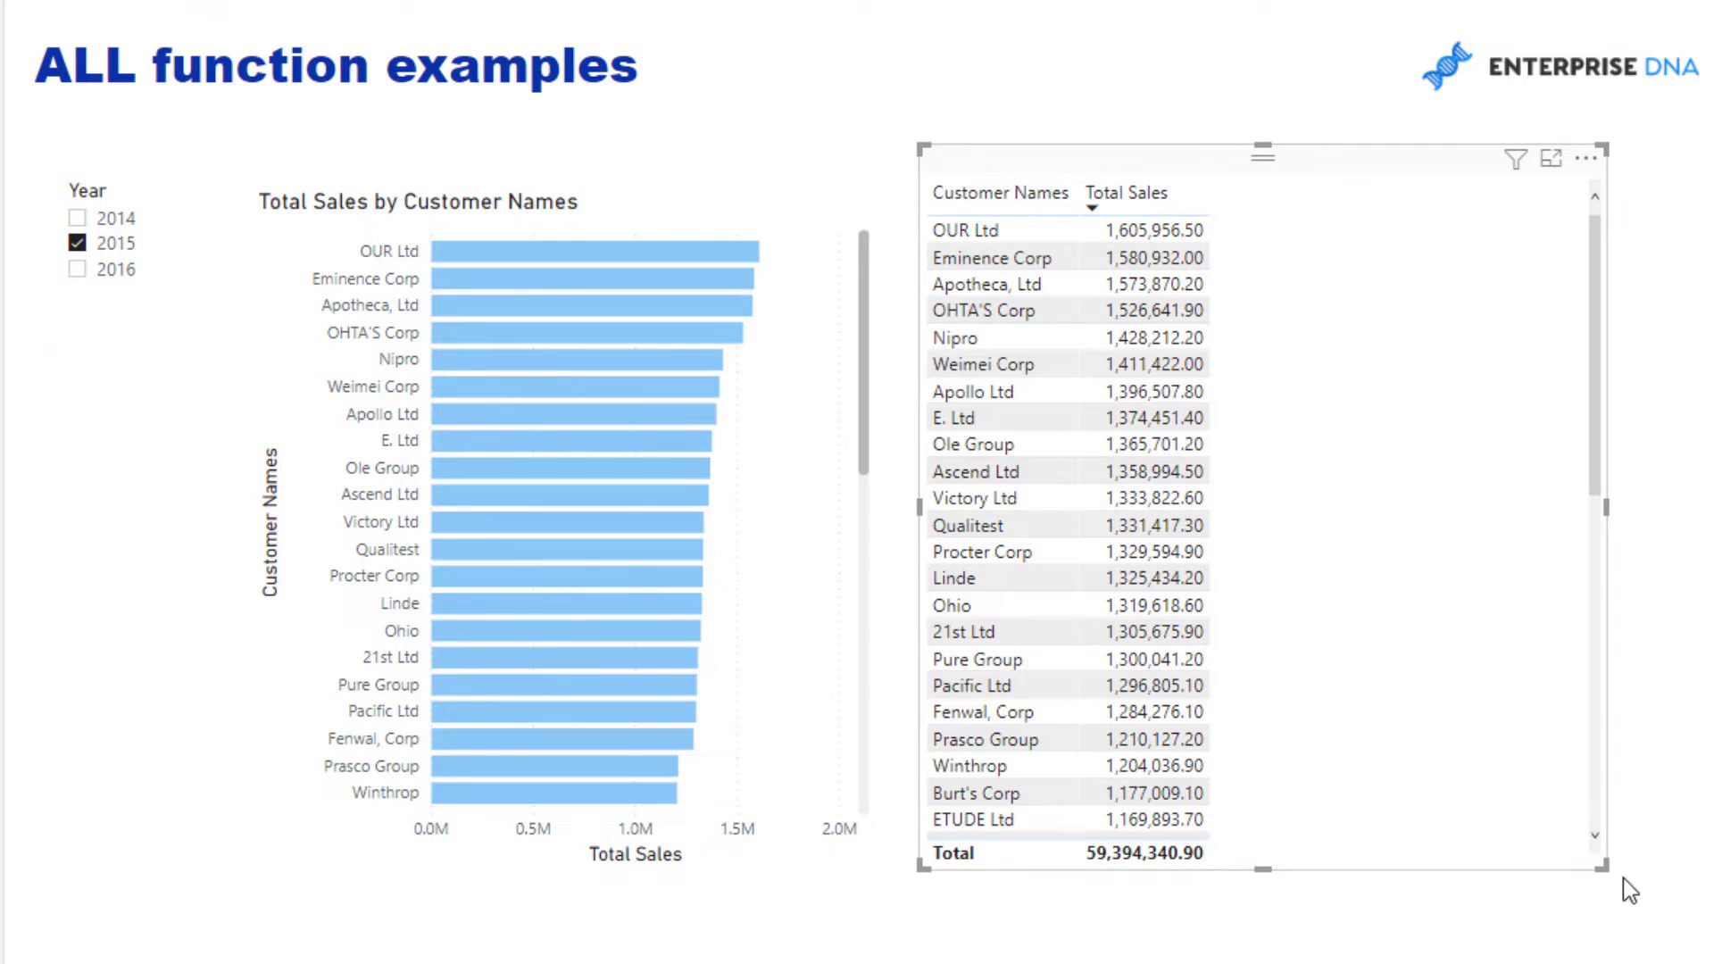
Widen the customer table and view the Sales 2Q Ago measure's formula under Key Measures
drag(1608, 870, 1620, 853)
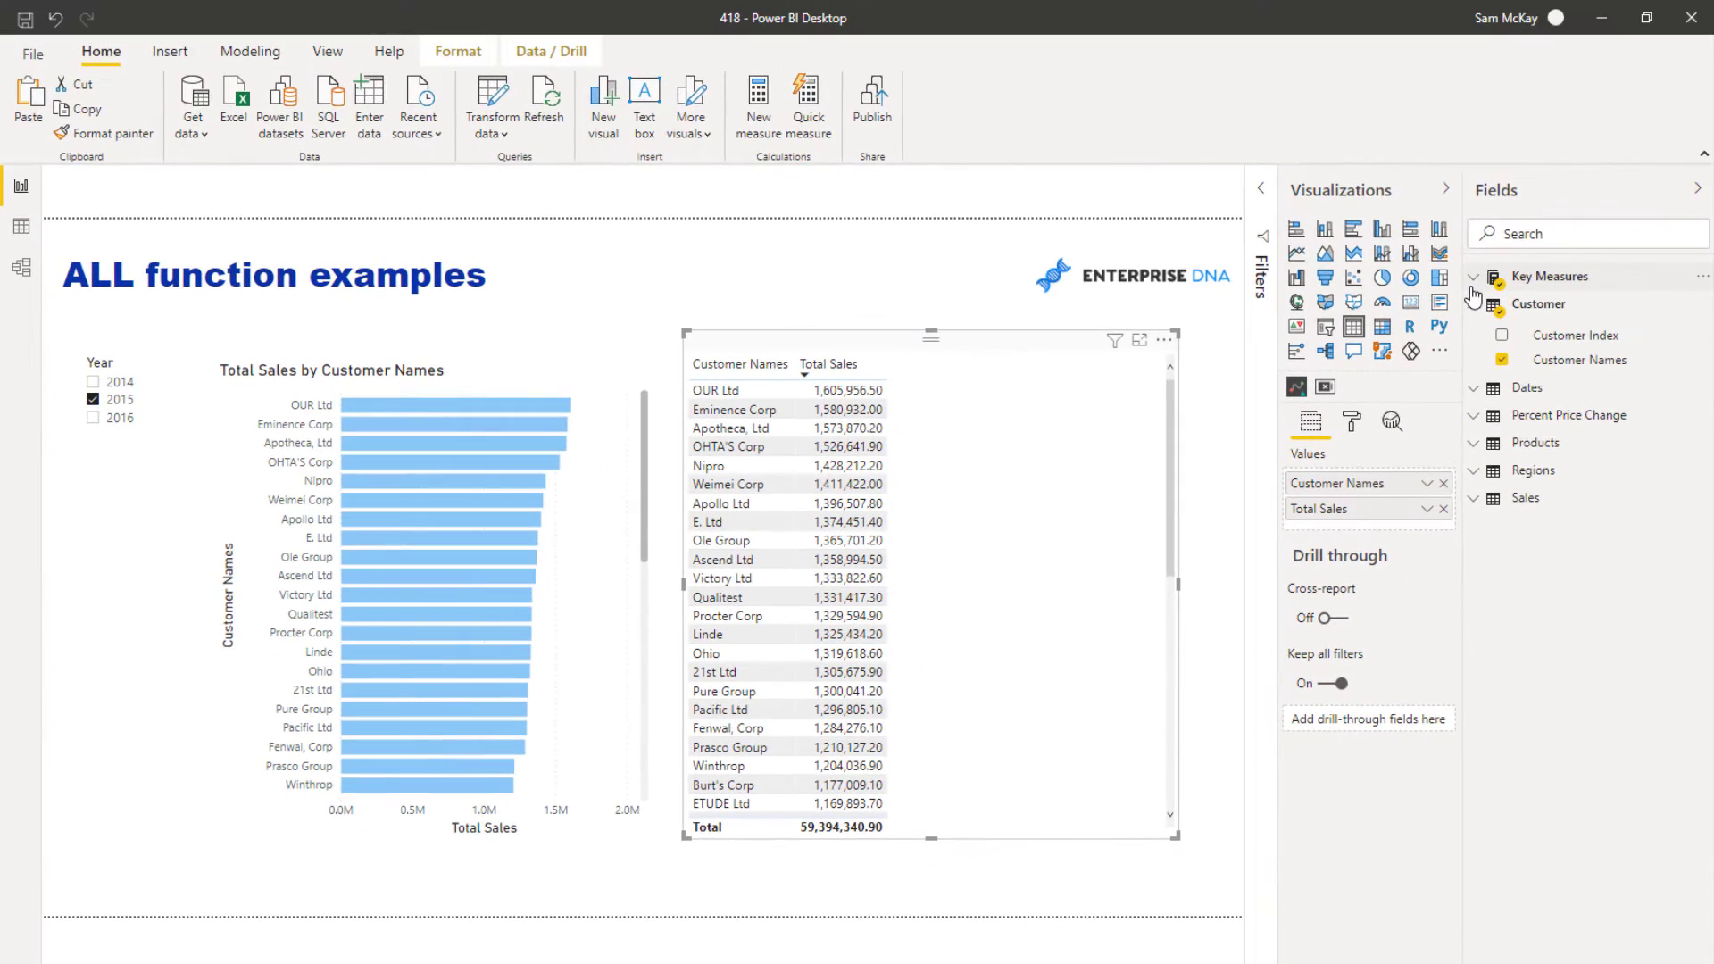
click(1471, 282)
click(1556, 332)
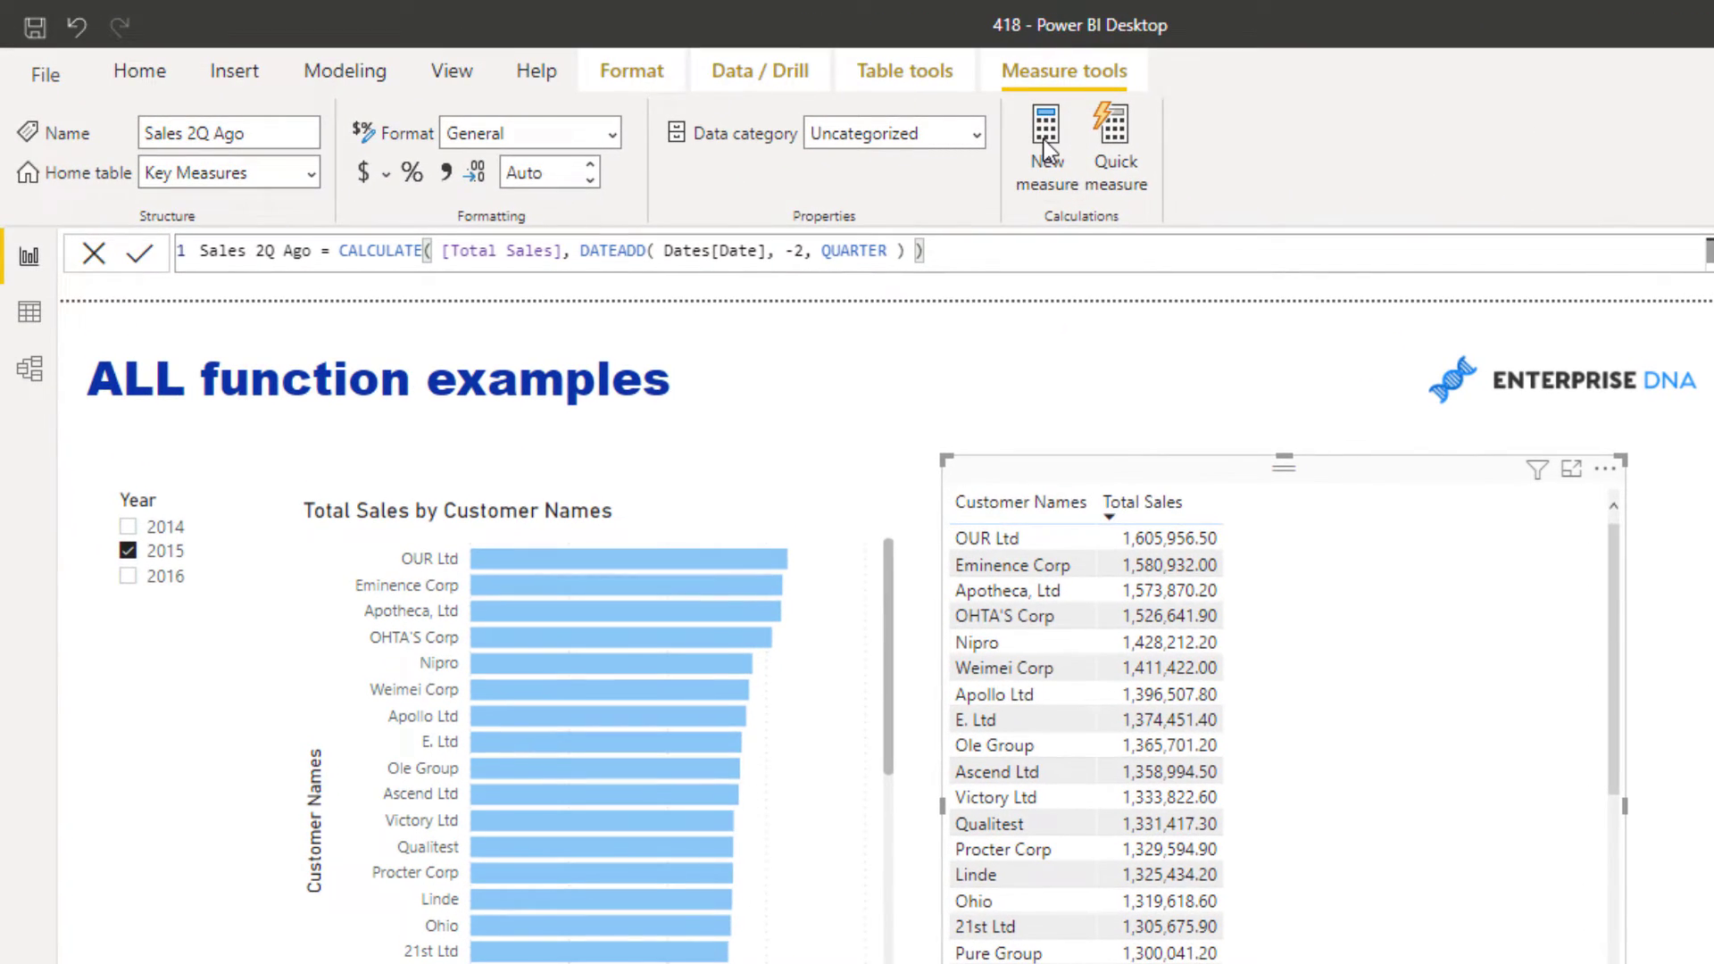
Start a new measure named All Customer Sales as CALCULATE over [Total Sales]
click(1043, 139)
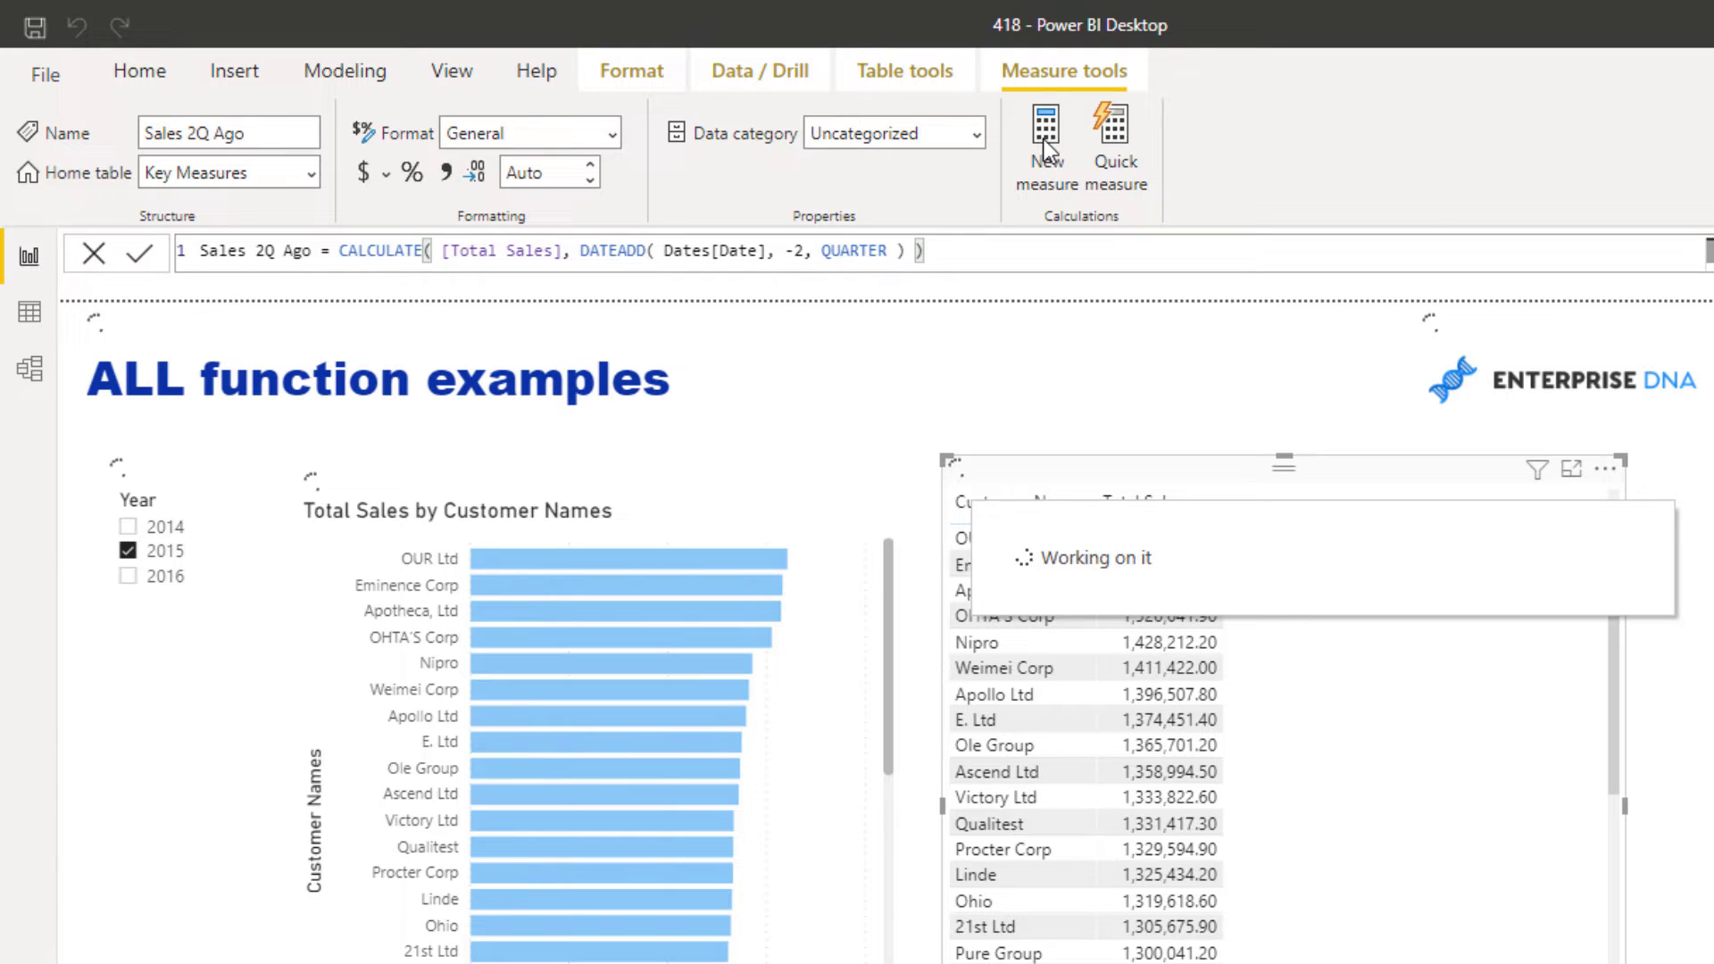
text(All )
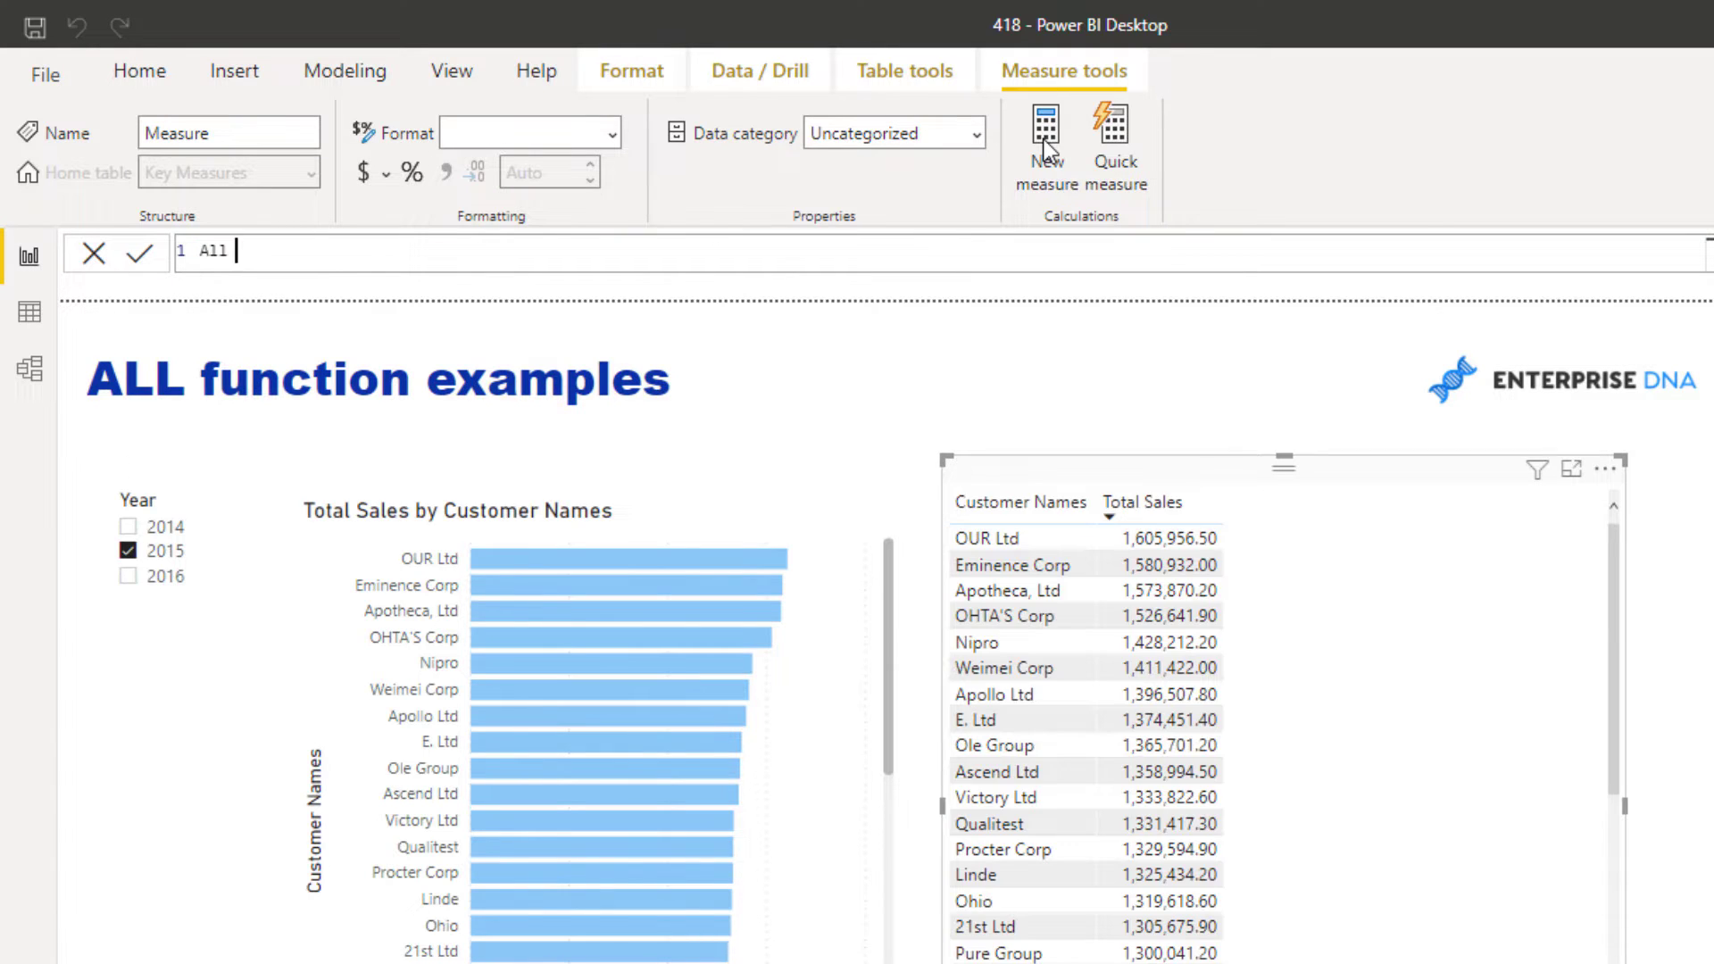
text(Customer S)
key(BackSpace)
key(BackSpace)
text(S)
key(BackSpace)
key(BackSpace)
key(BackSpace)
text(r Sales = CA)
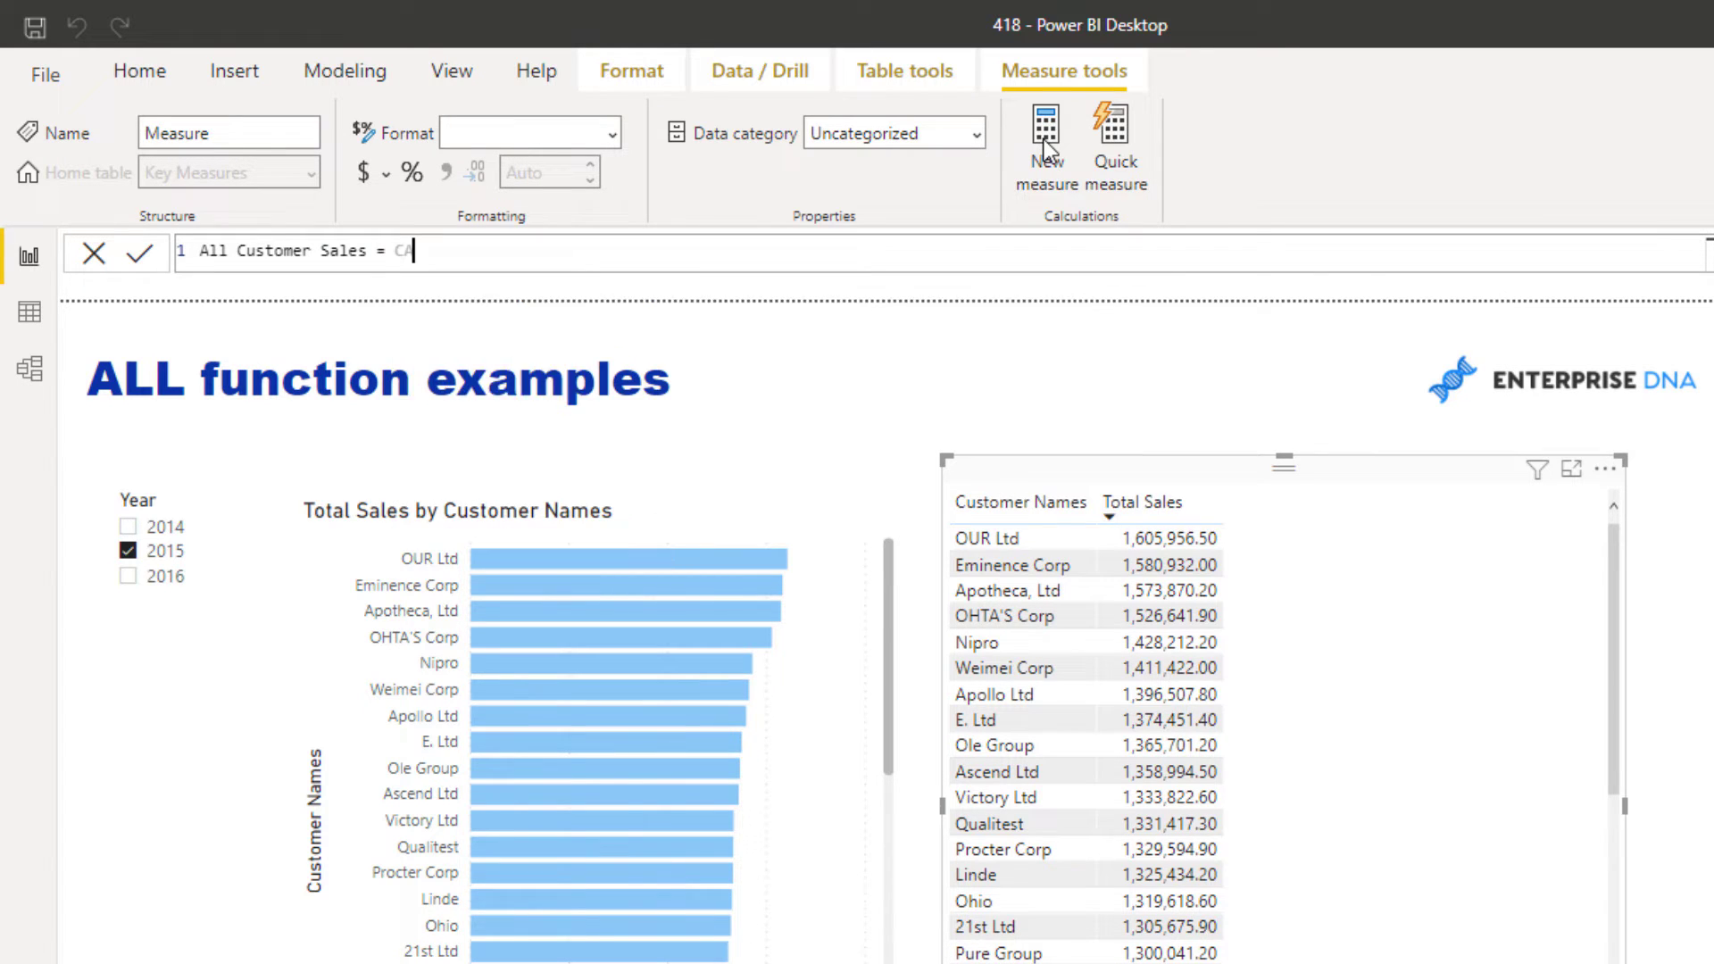
key(Tab)
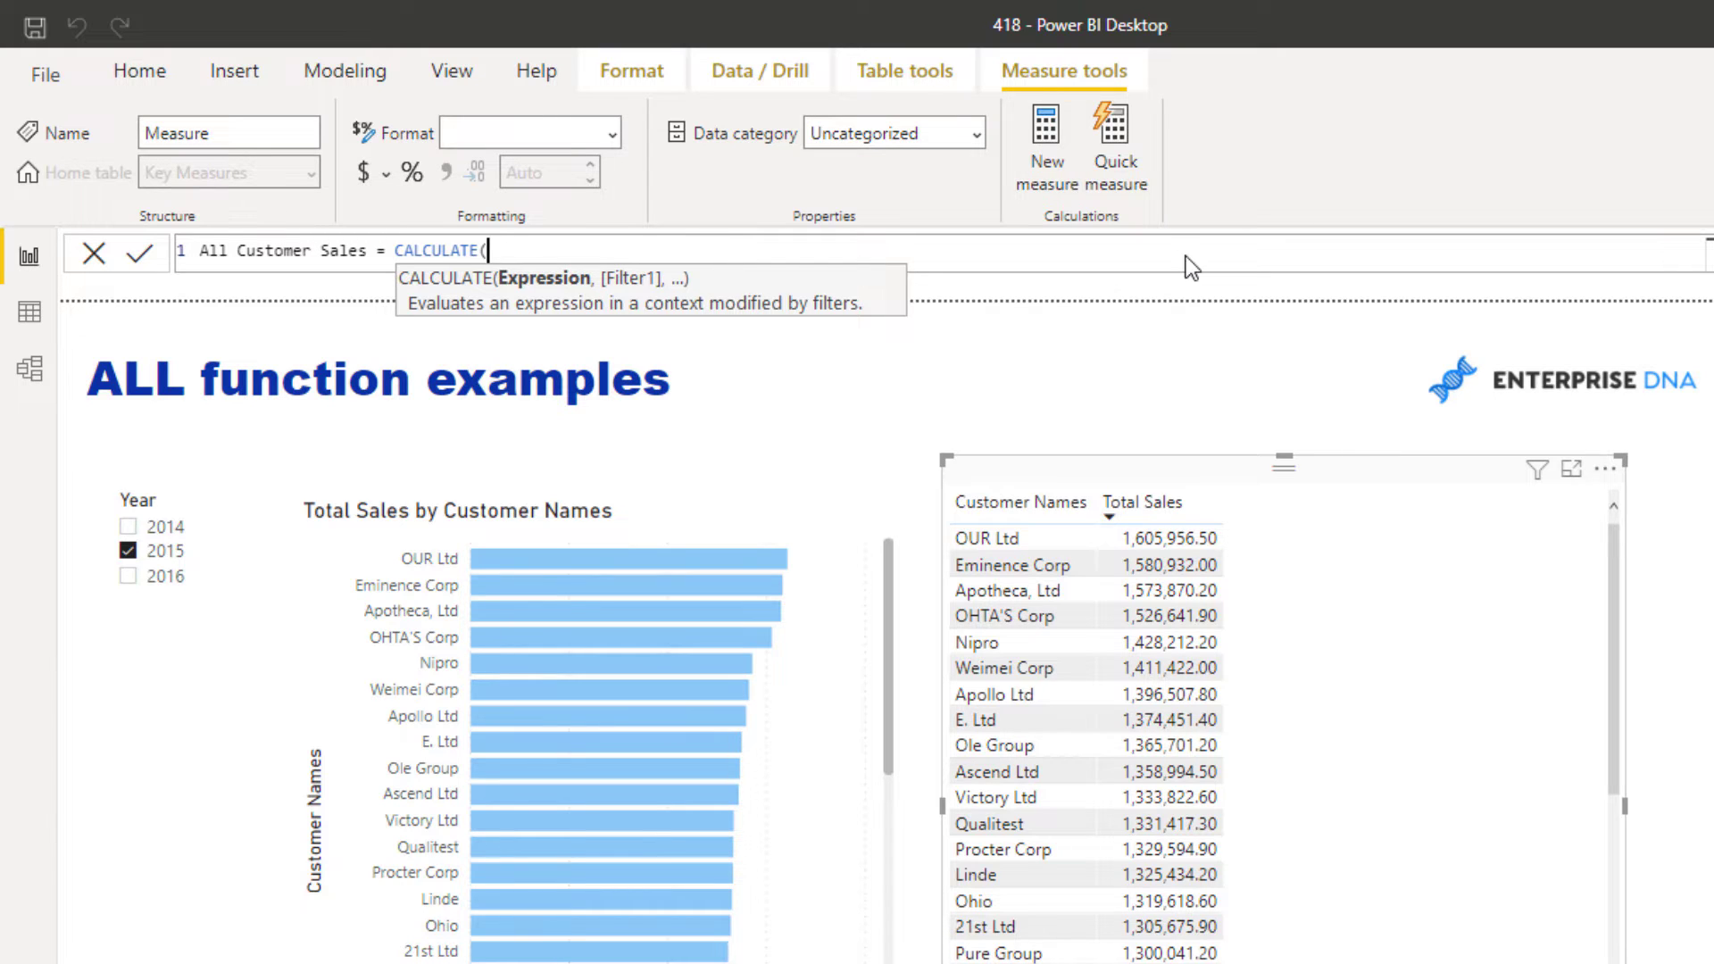
text(t)
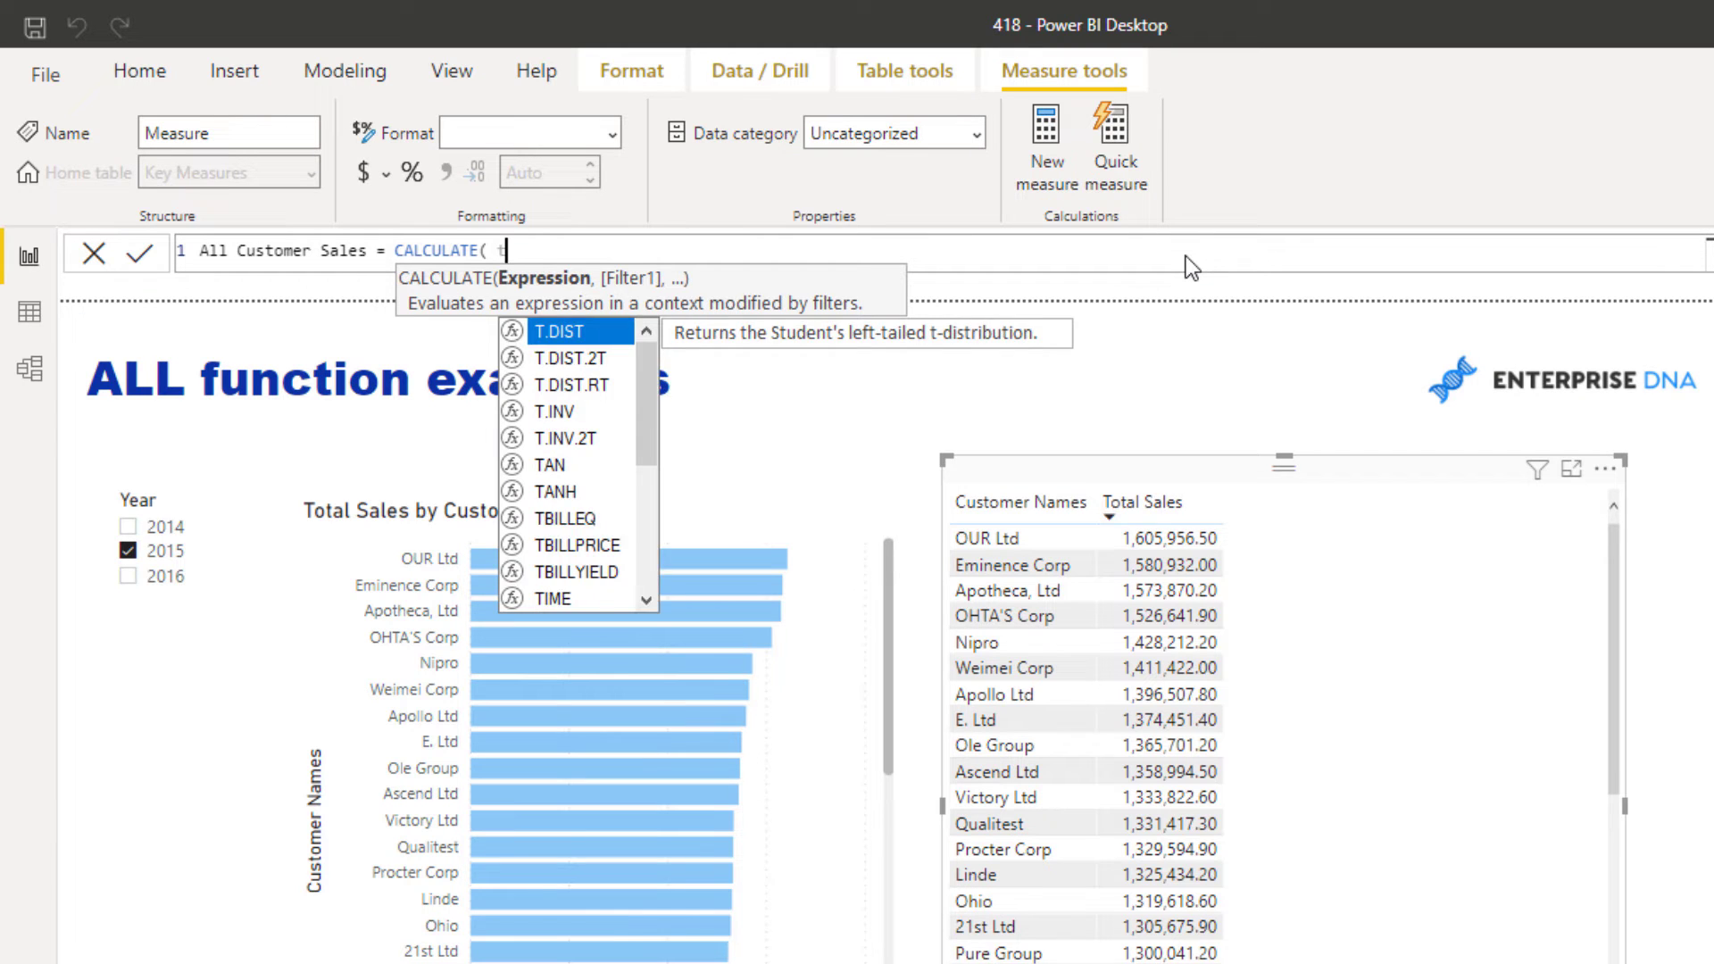
text(o)
key(Down)
key(Down)
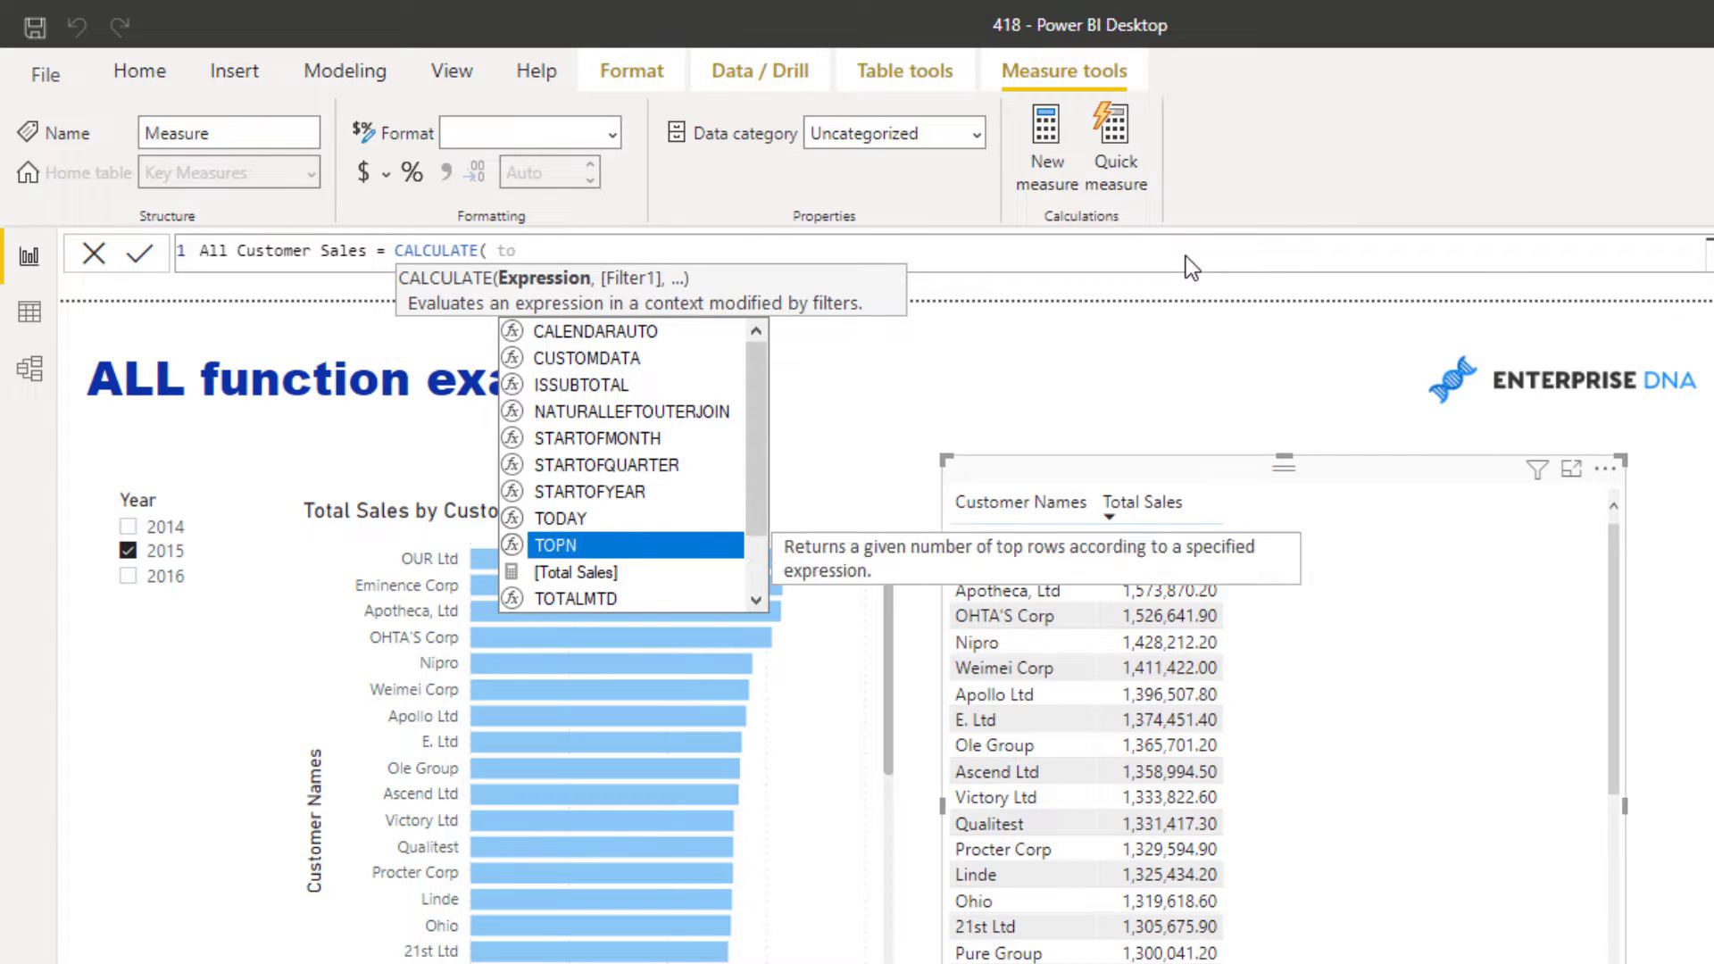
key(Tab)
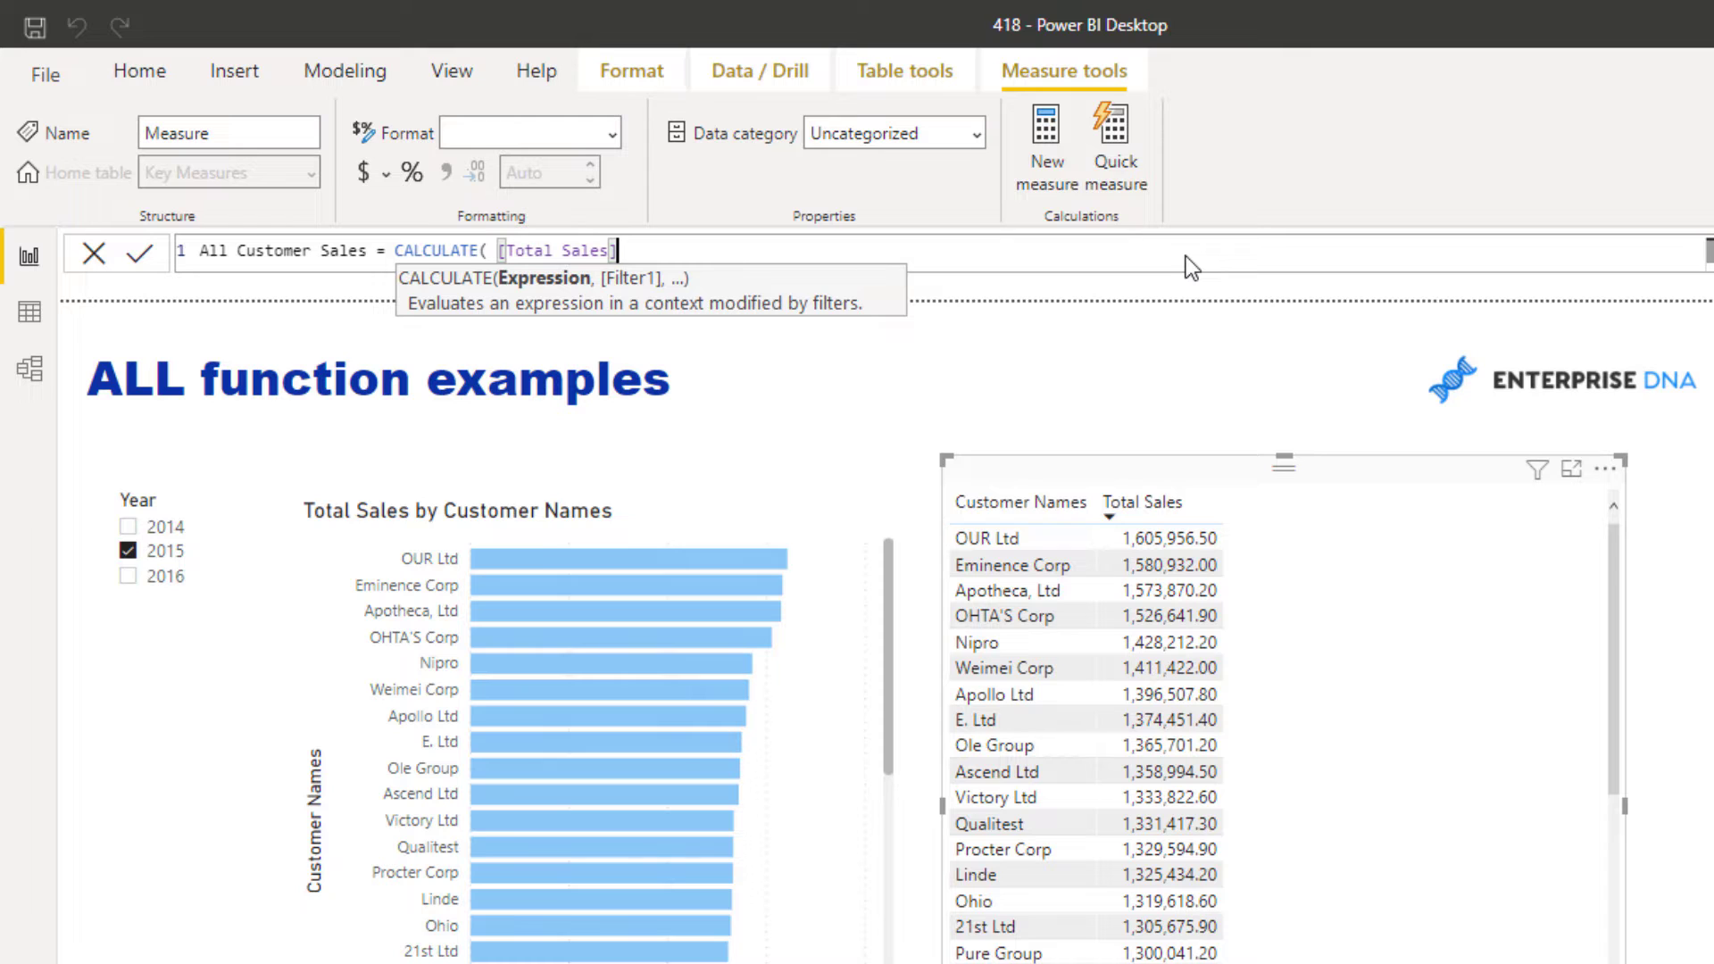
Add ALL(Customer[Customer Names]) as the CALCULATE filter and commit the measure
text(,)
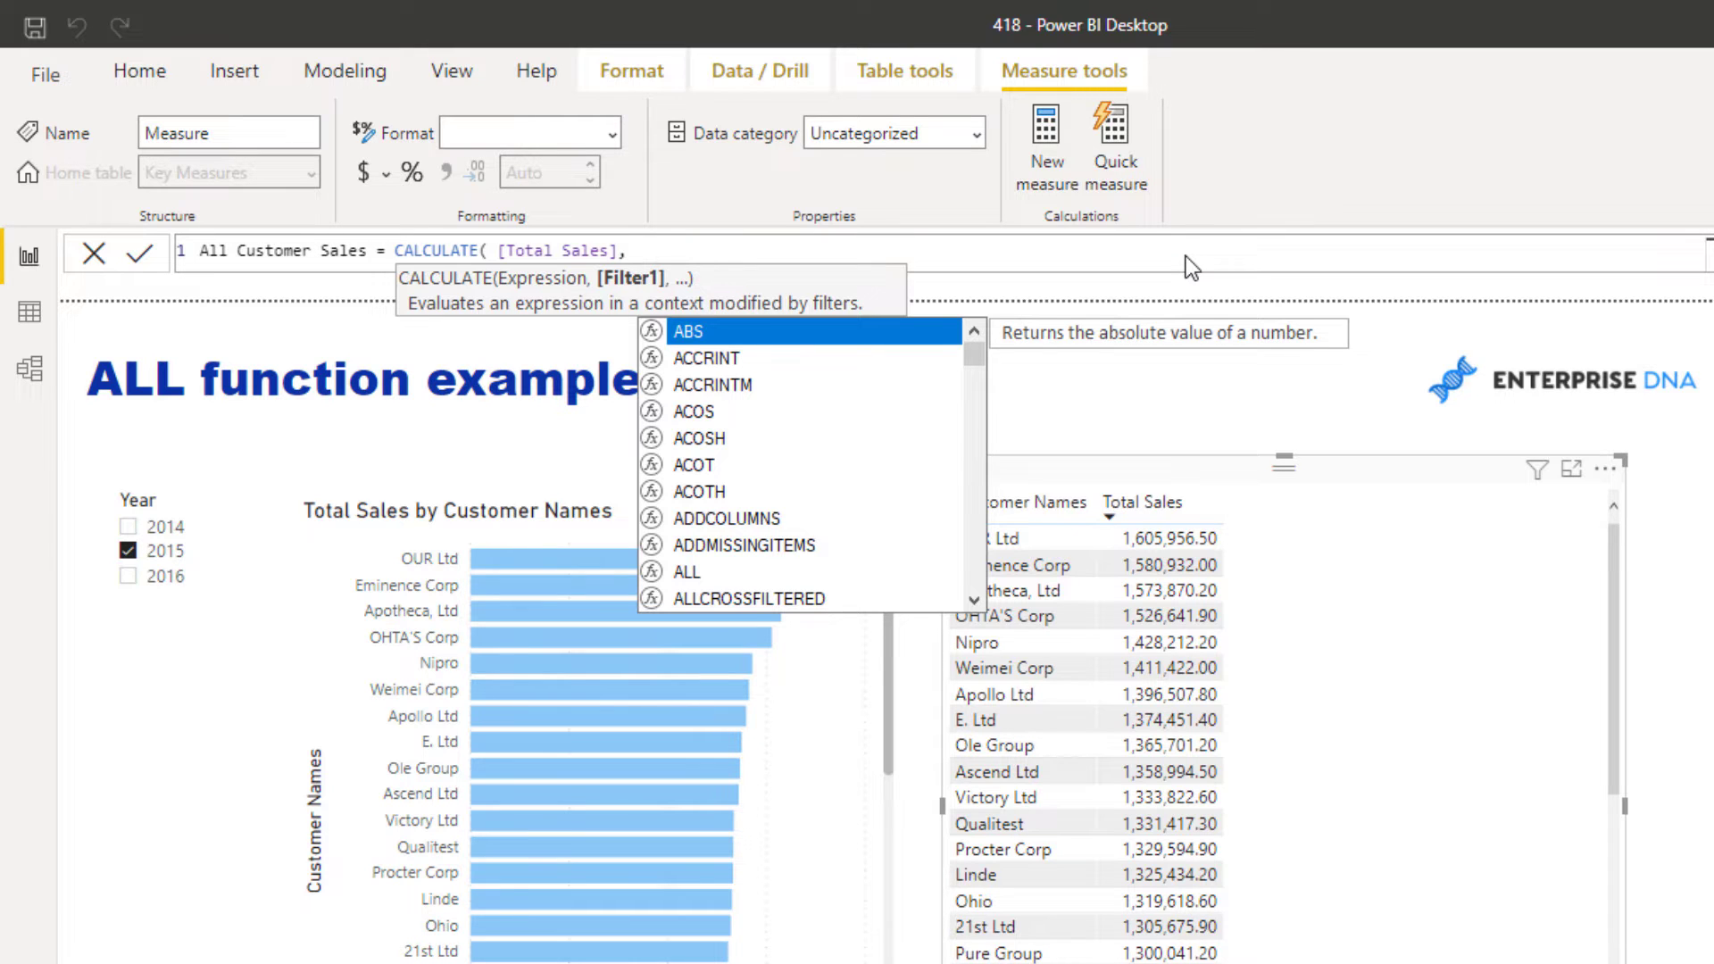
text(ALL()
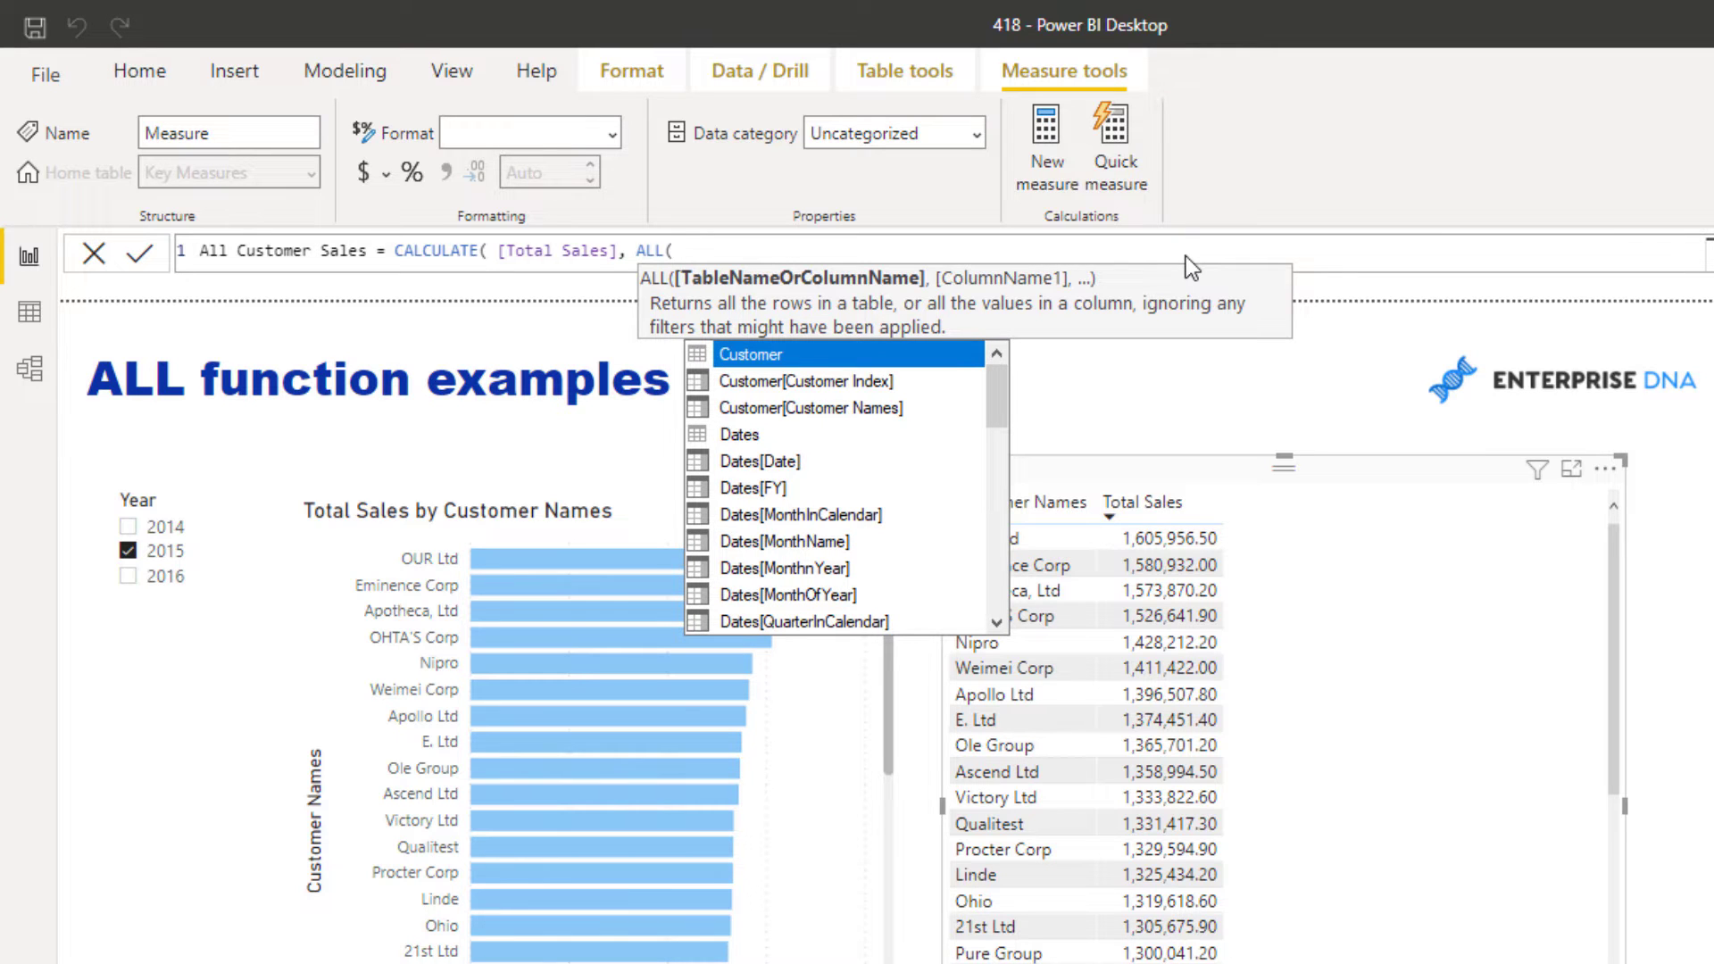
key(Down)
key(Down)
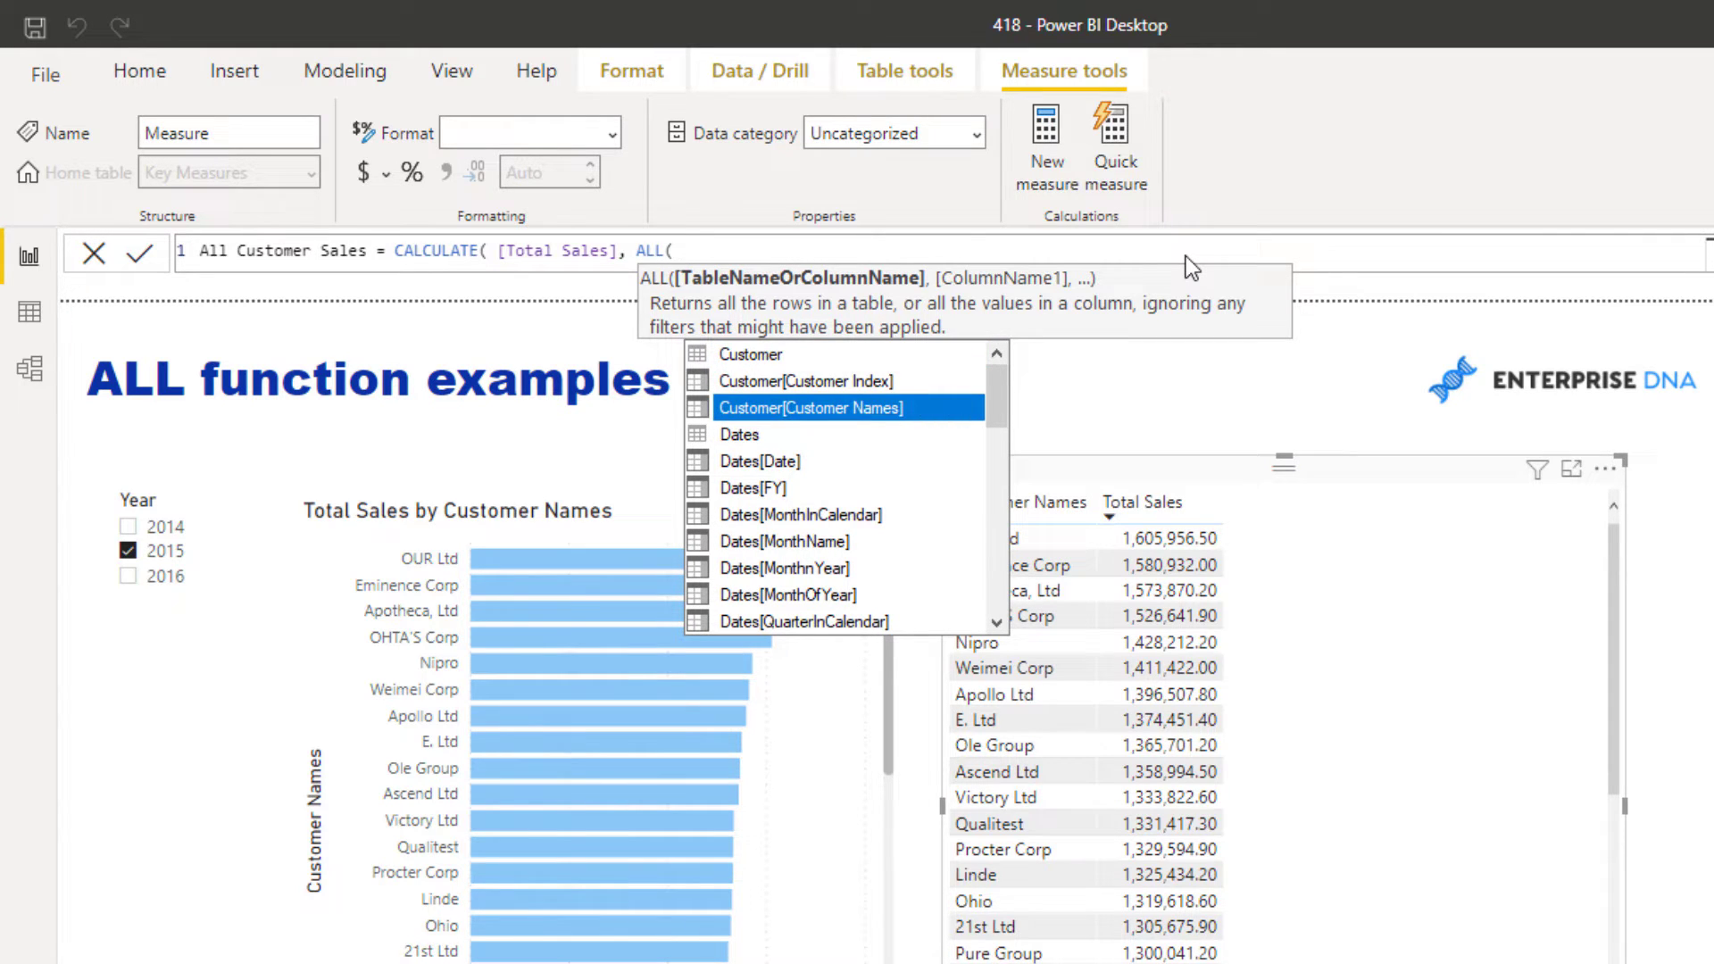
key(Up)
key(Up)
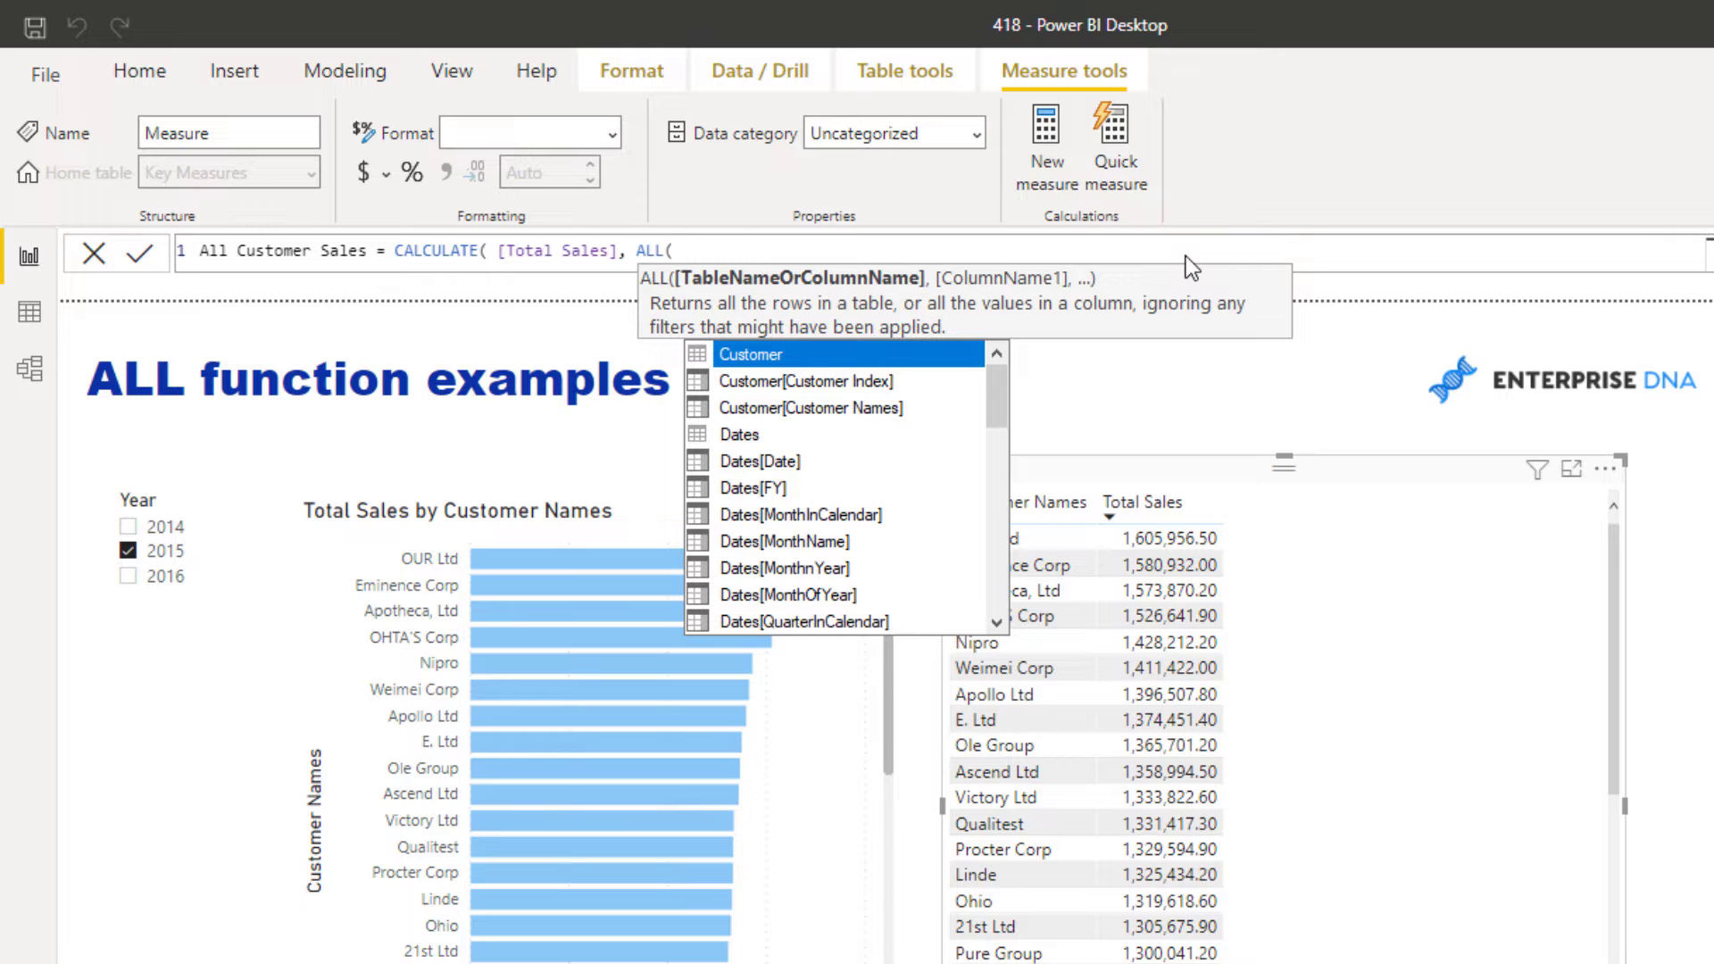
key(Down)
key(Down)
key(Up)
key(Down)
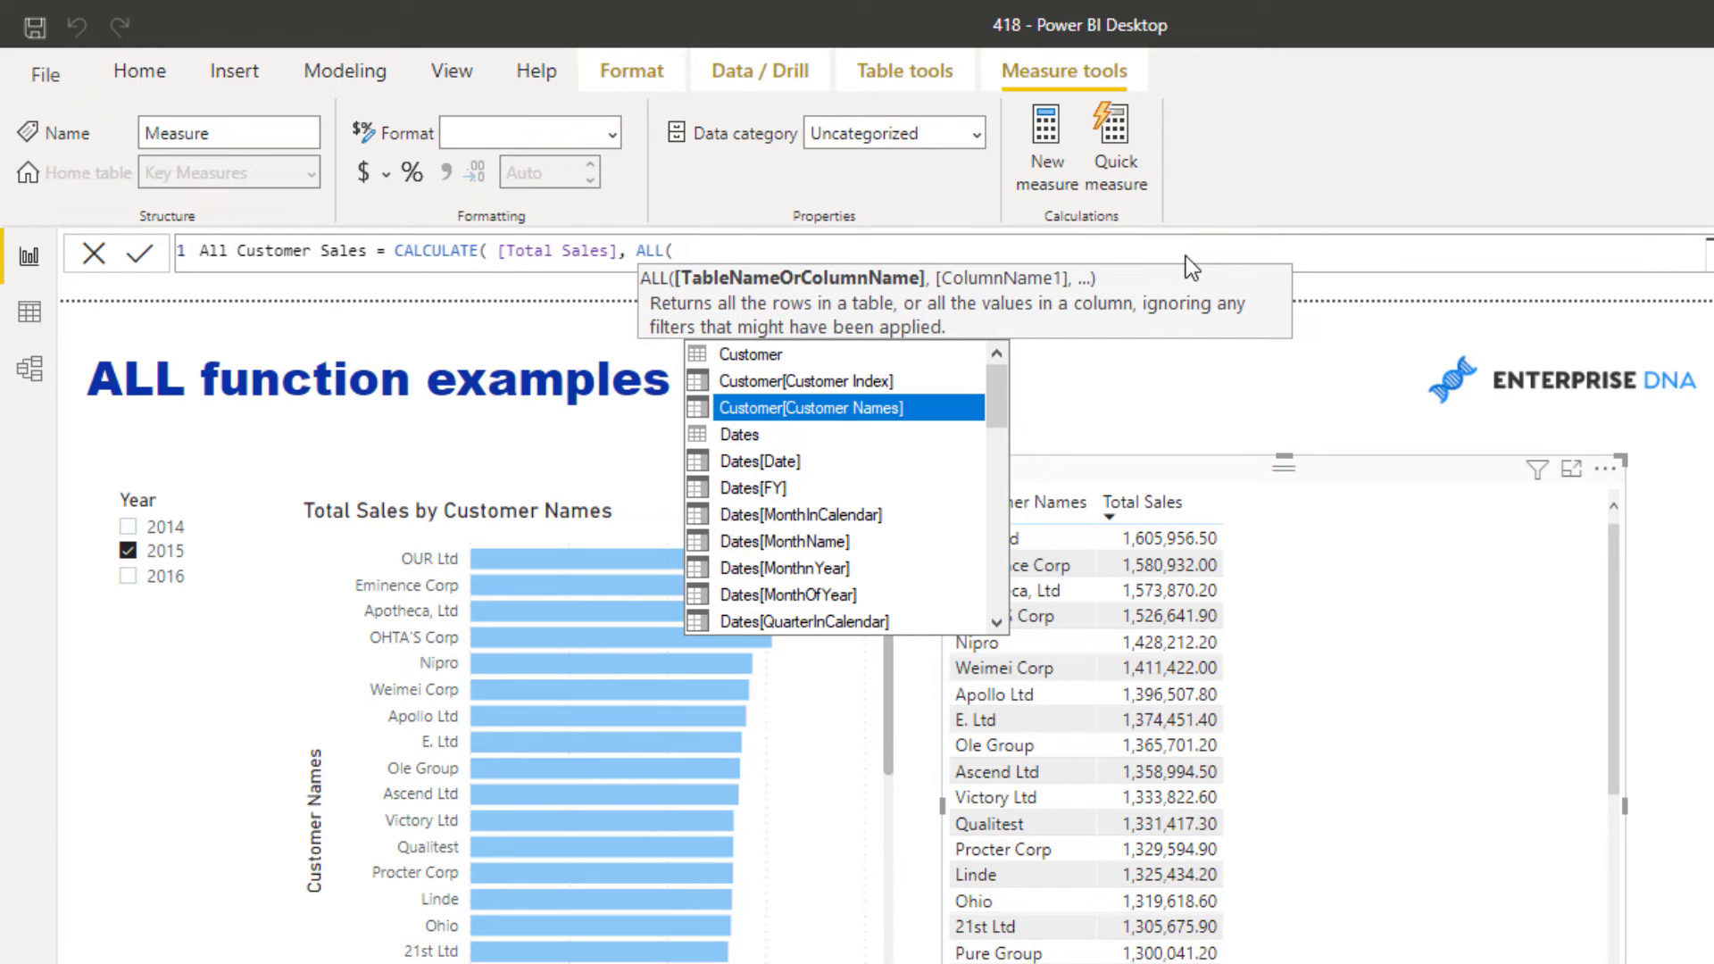
key(Tab)
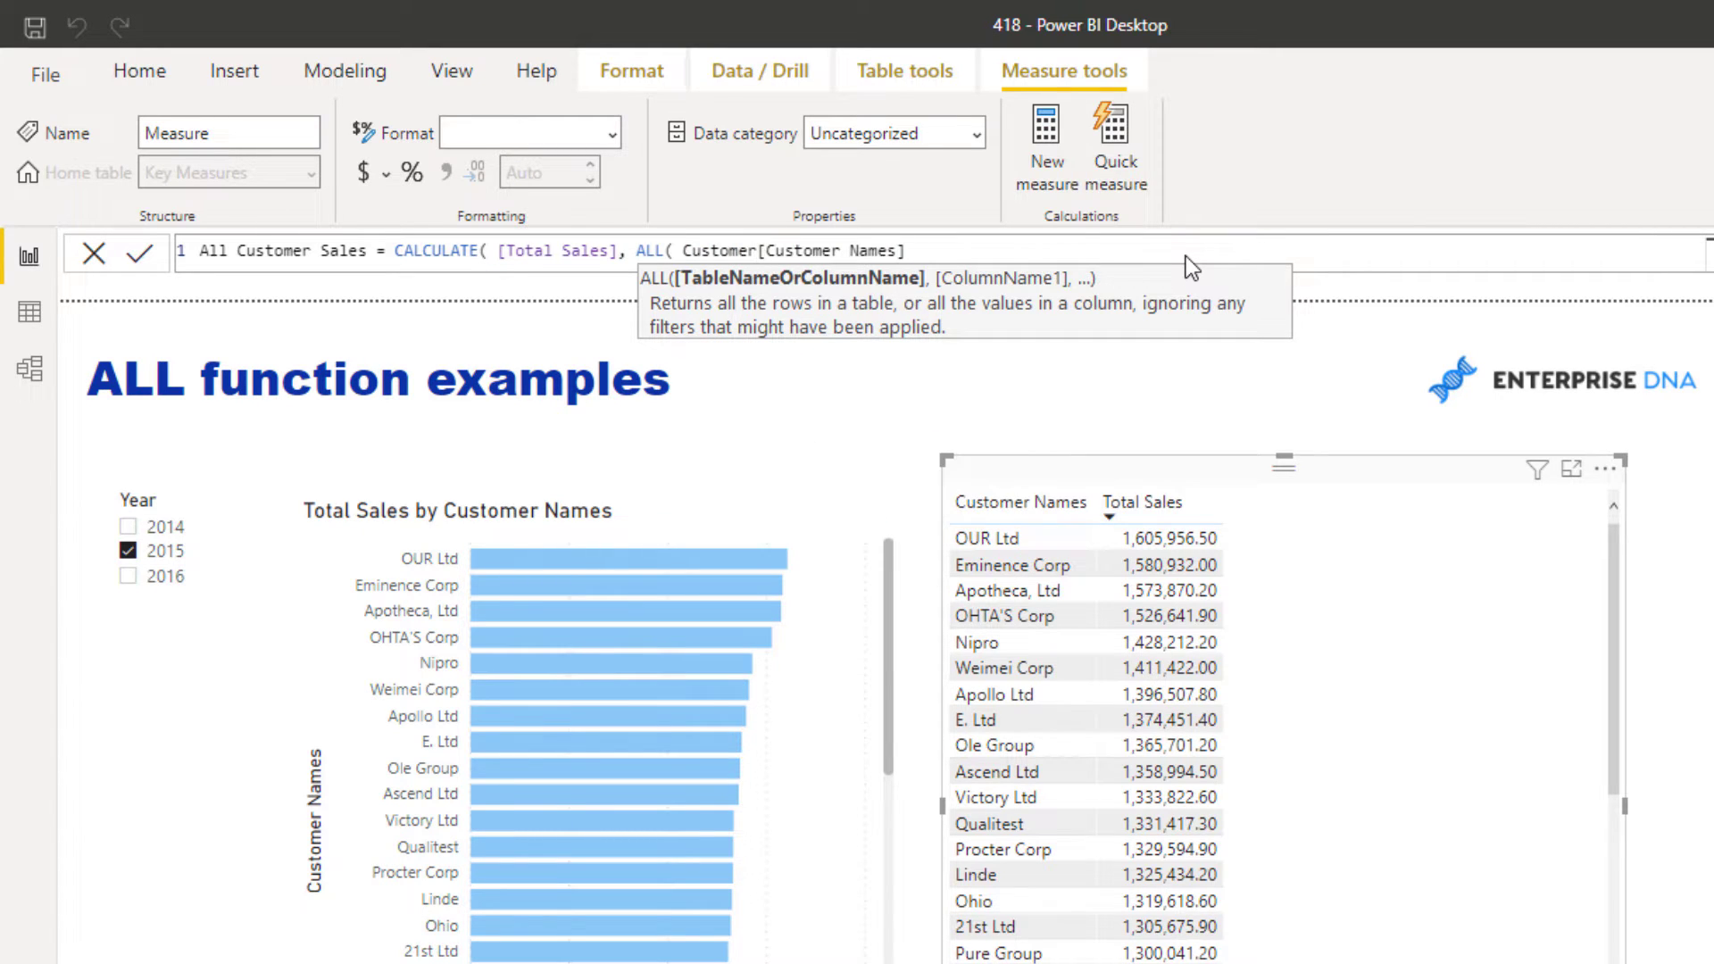
text())
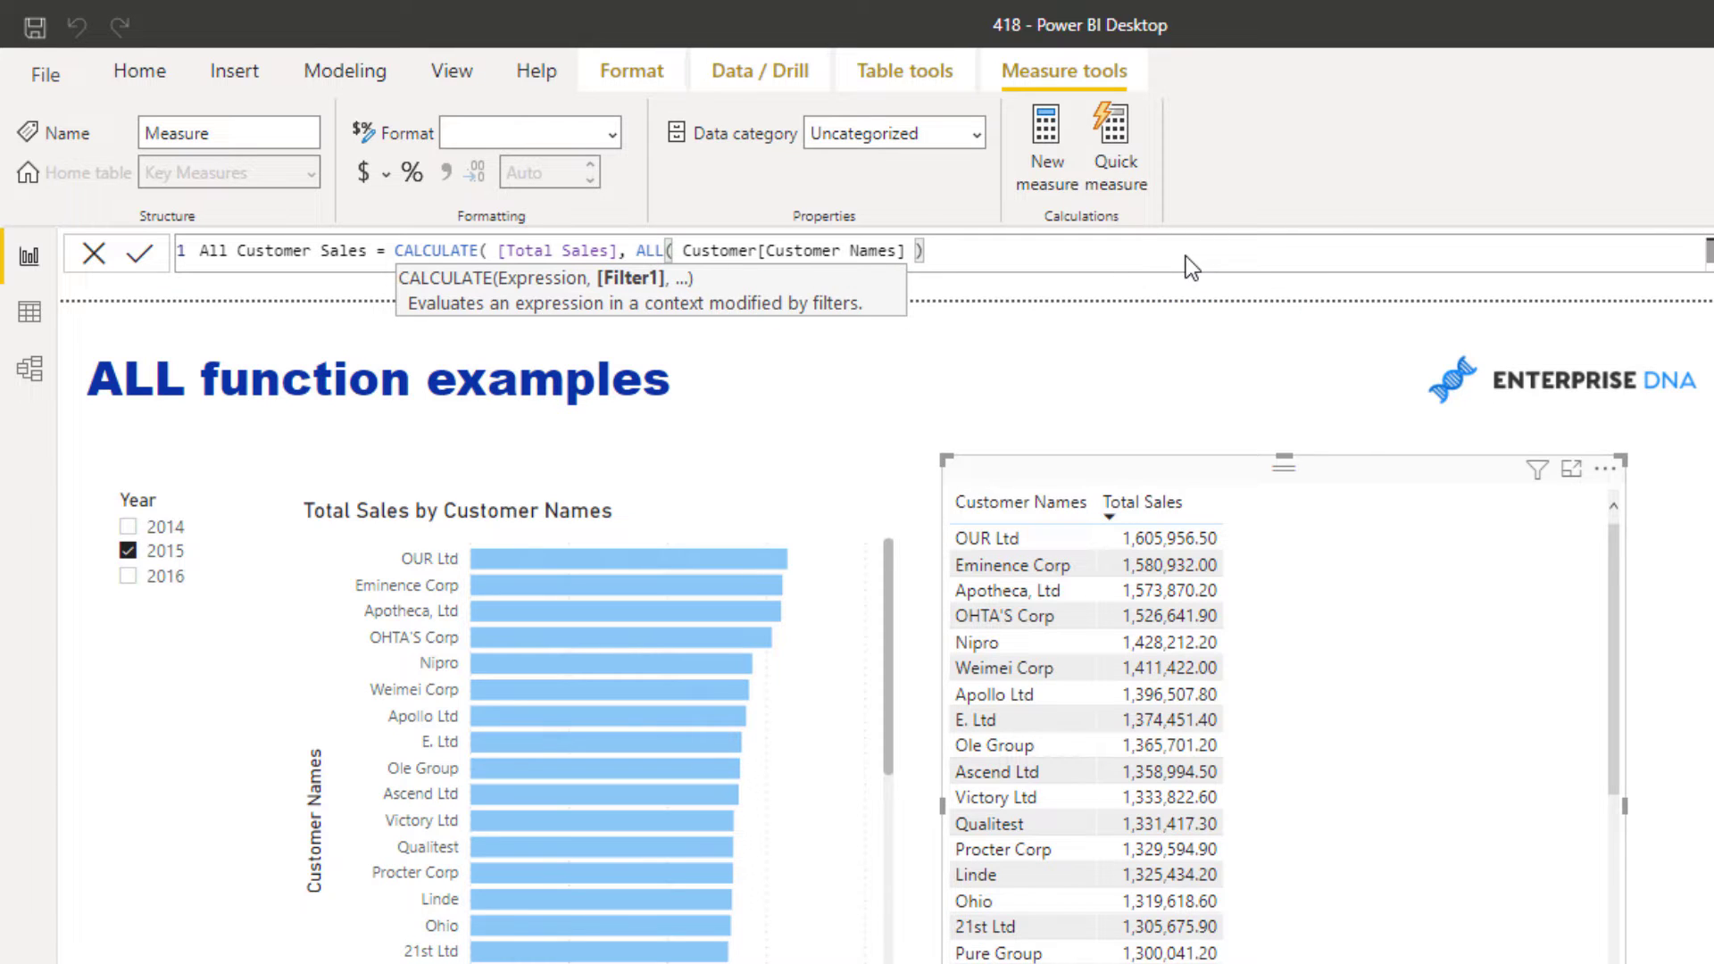
text( ))
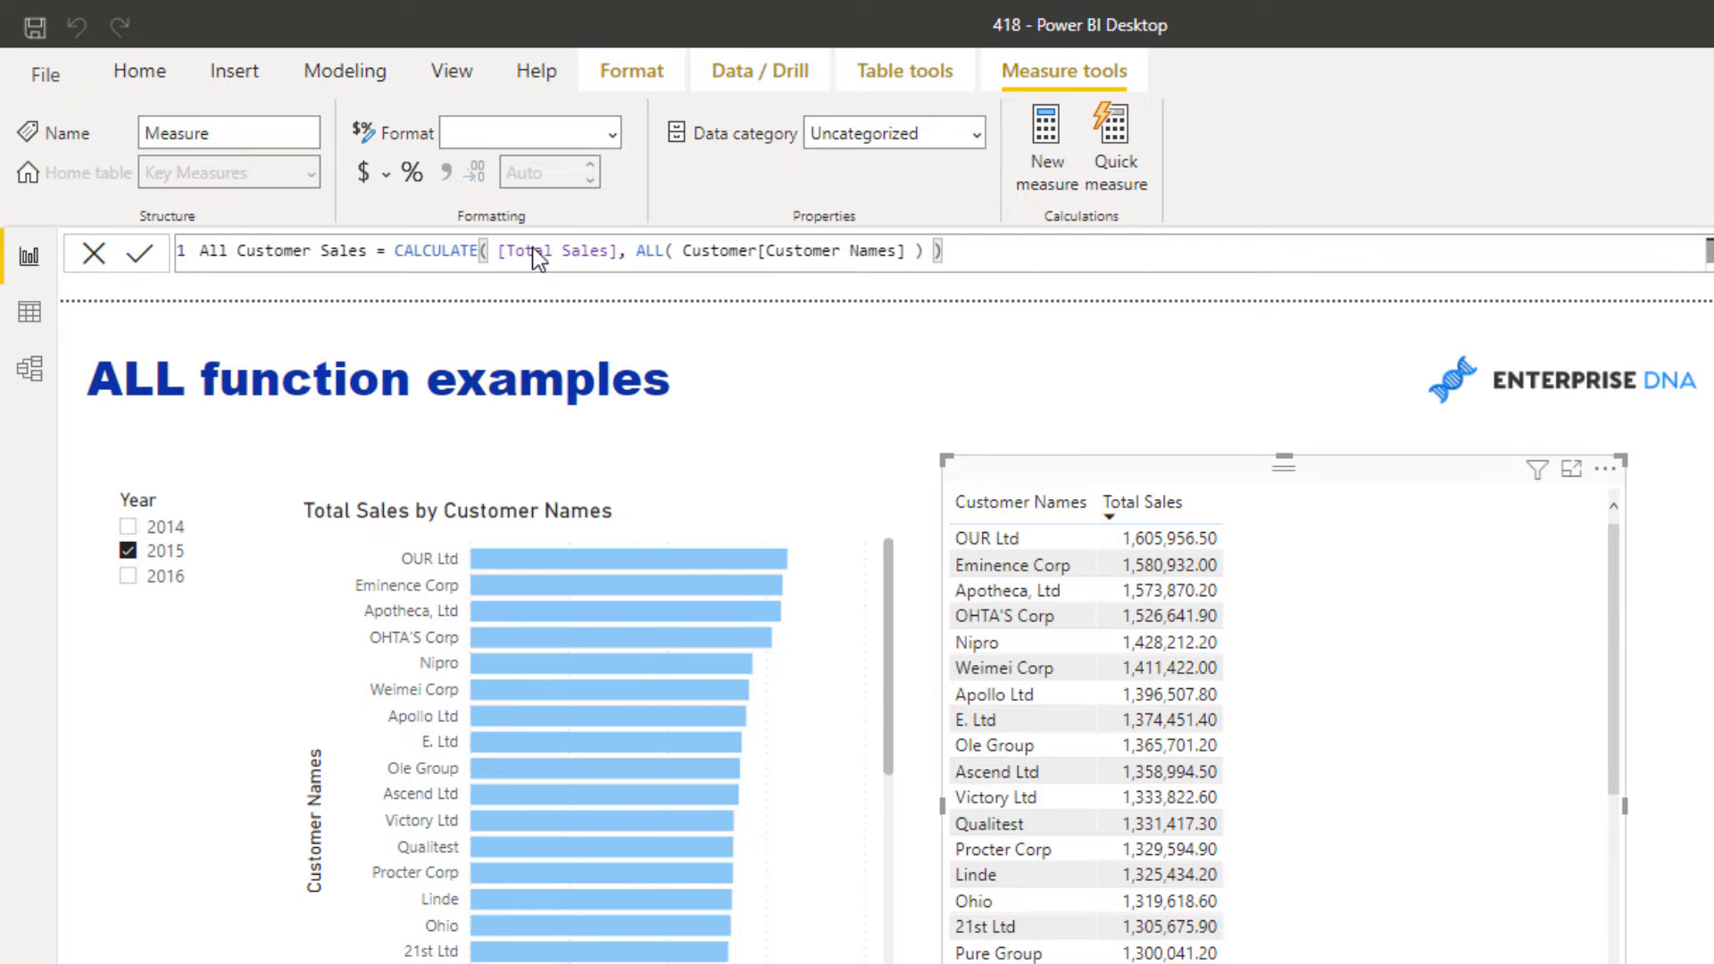
key(Return)
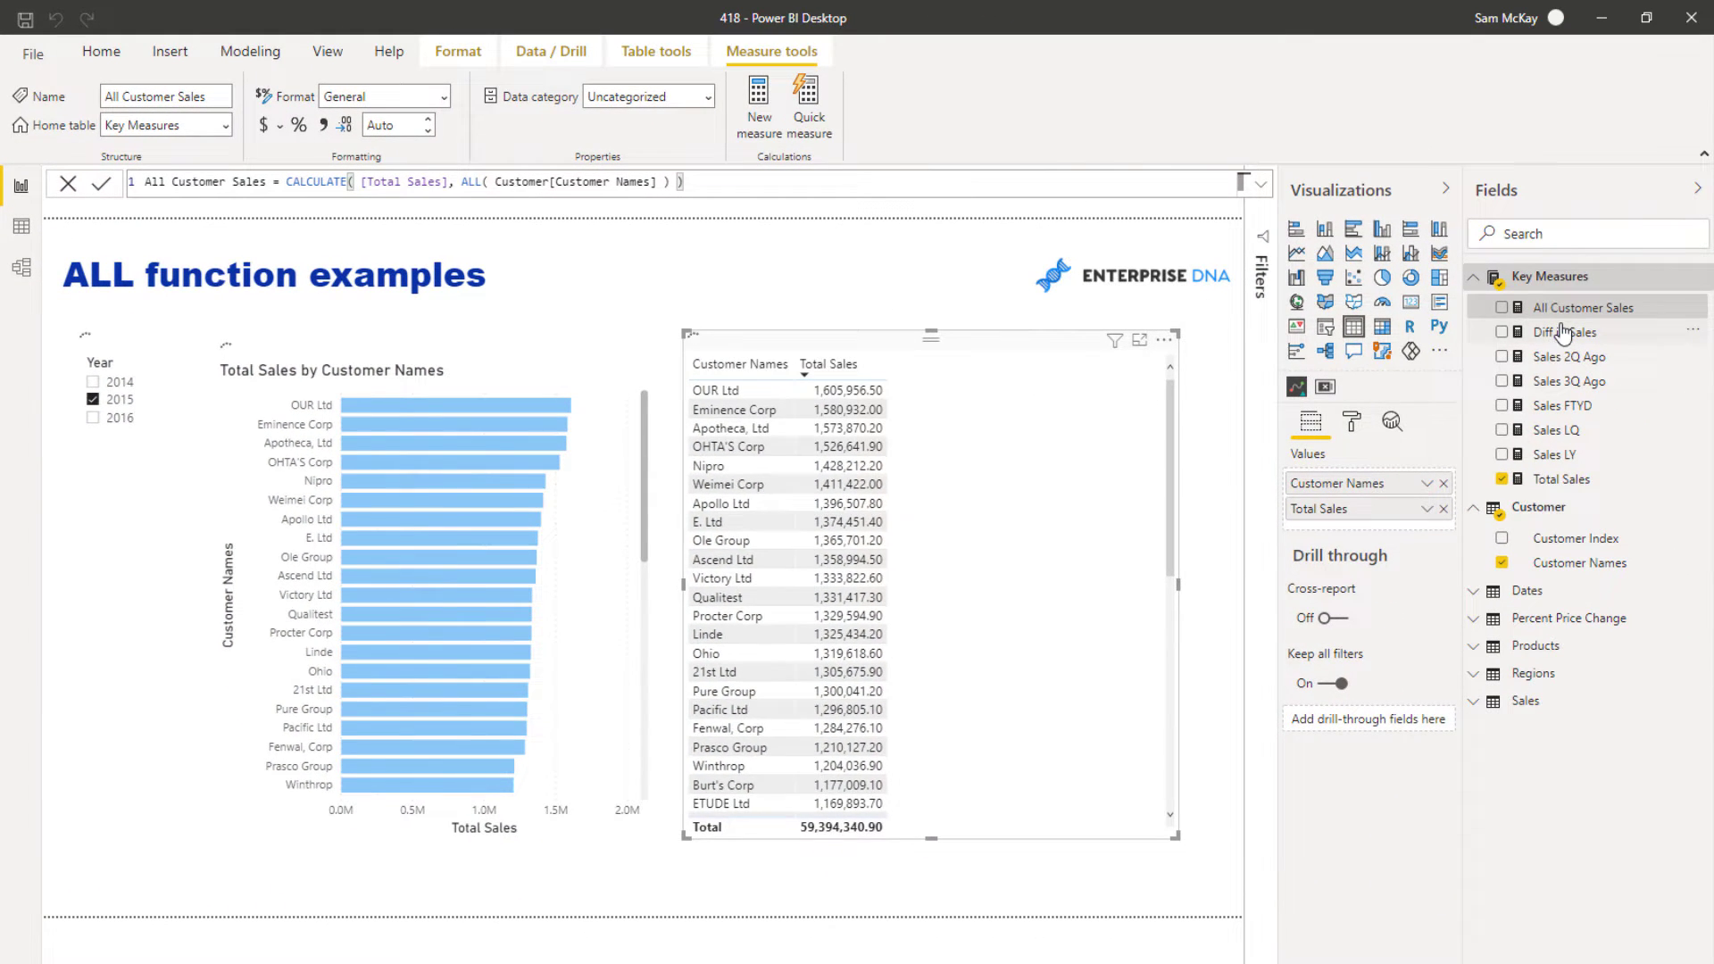
Add the All Customer Sales measure as a column in the customer table
drag(1554, 308, 1031, 573)
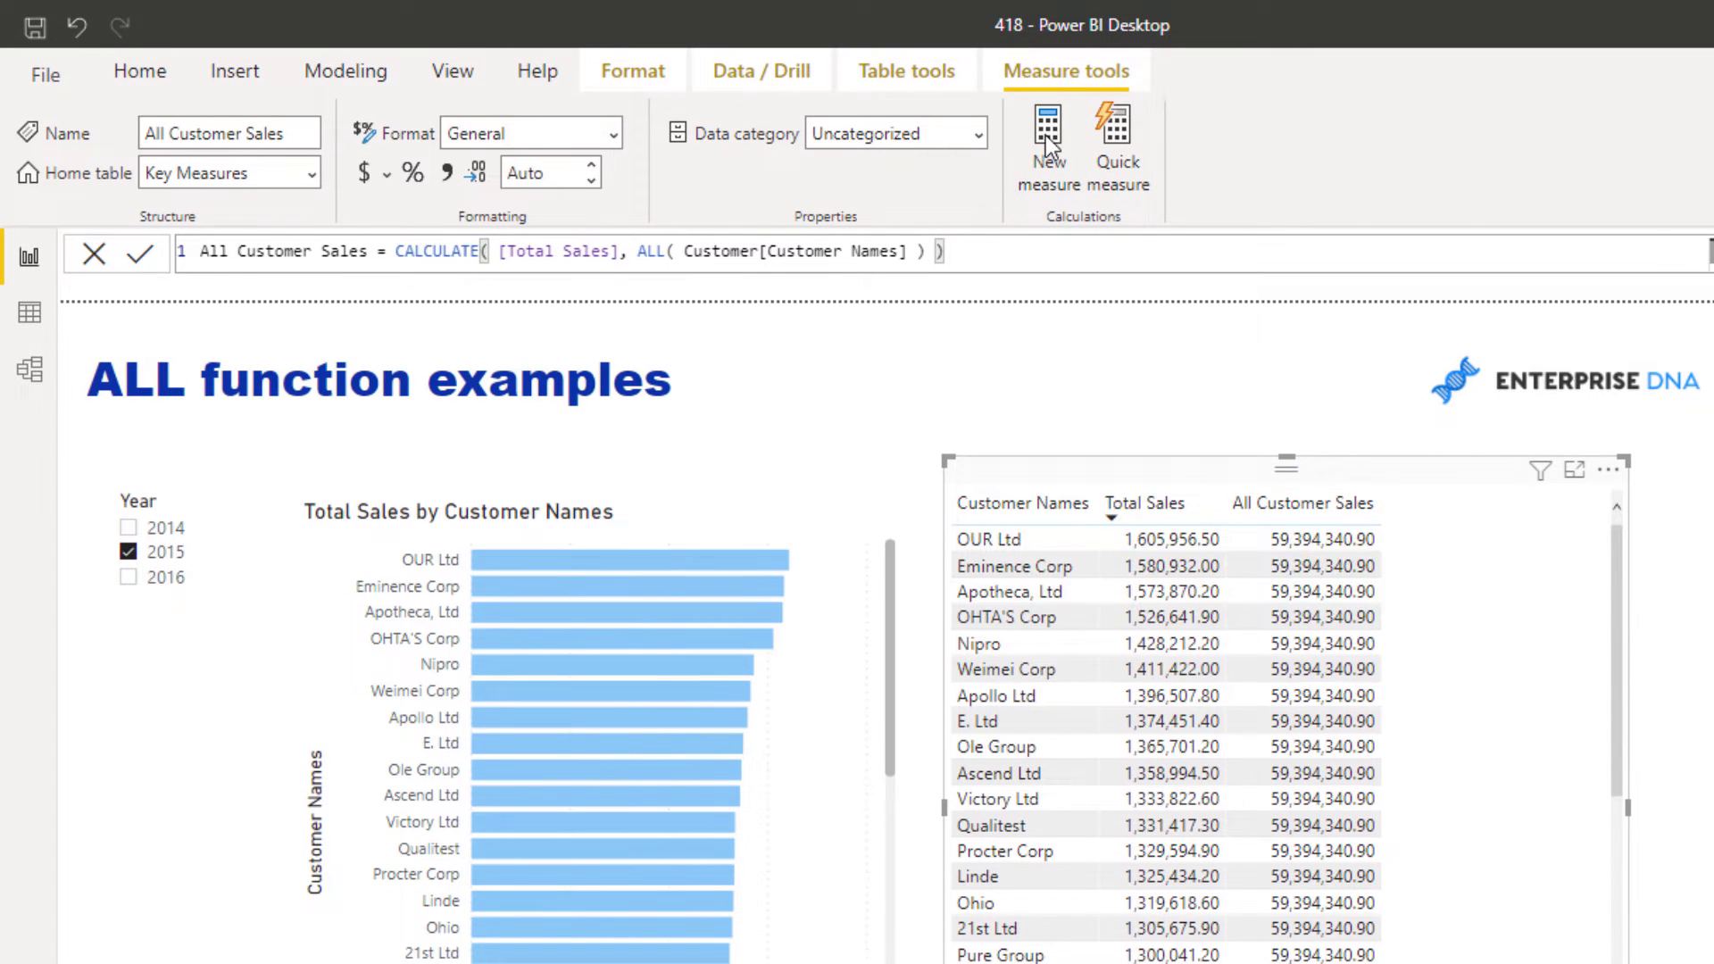
Create the measure % Of Customer Sales = DIVIDE([Total Sales],[All Customer Sales],0)
click(1046, 135)
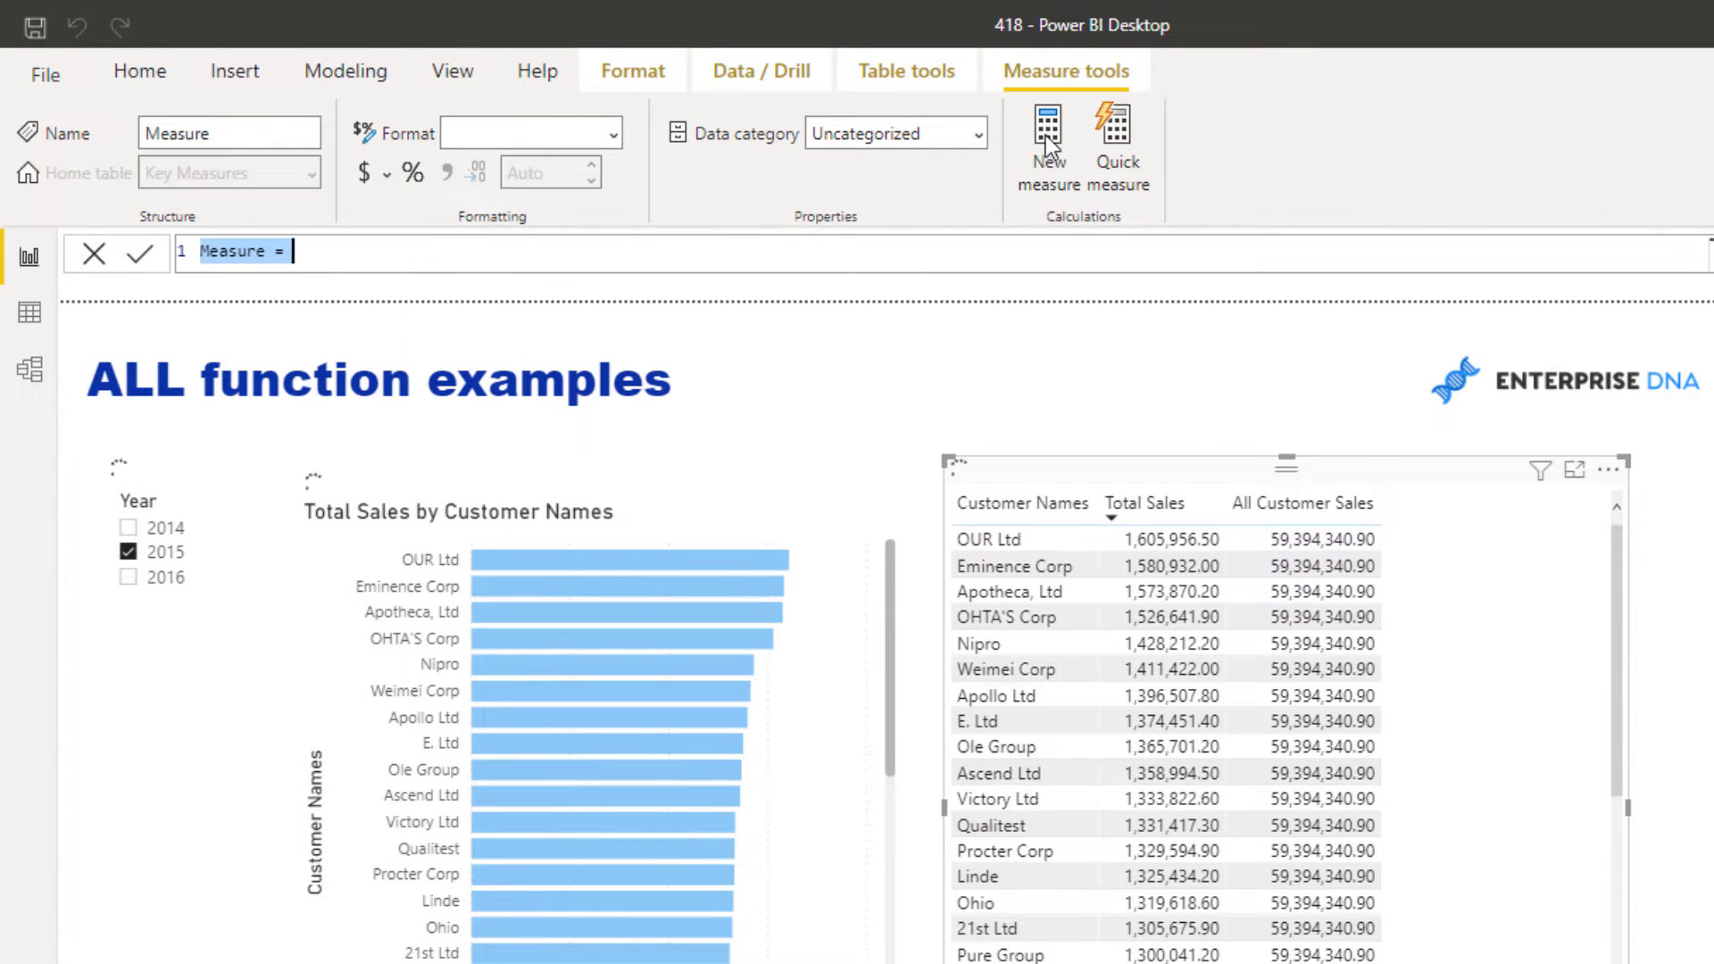
text(%)
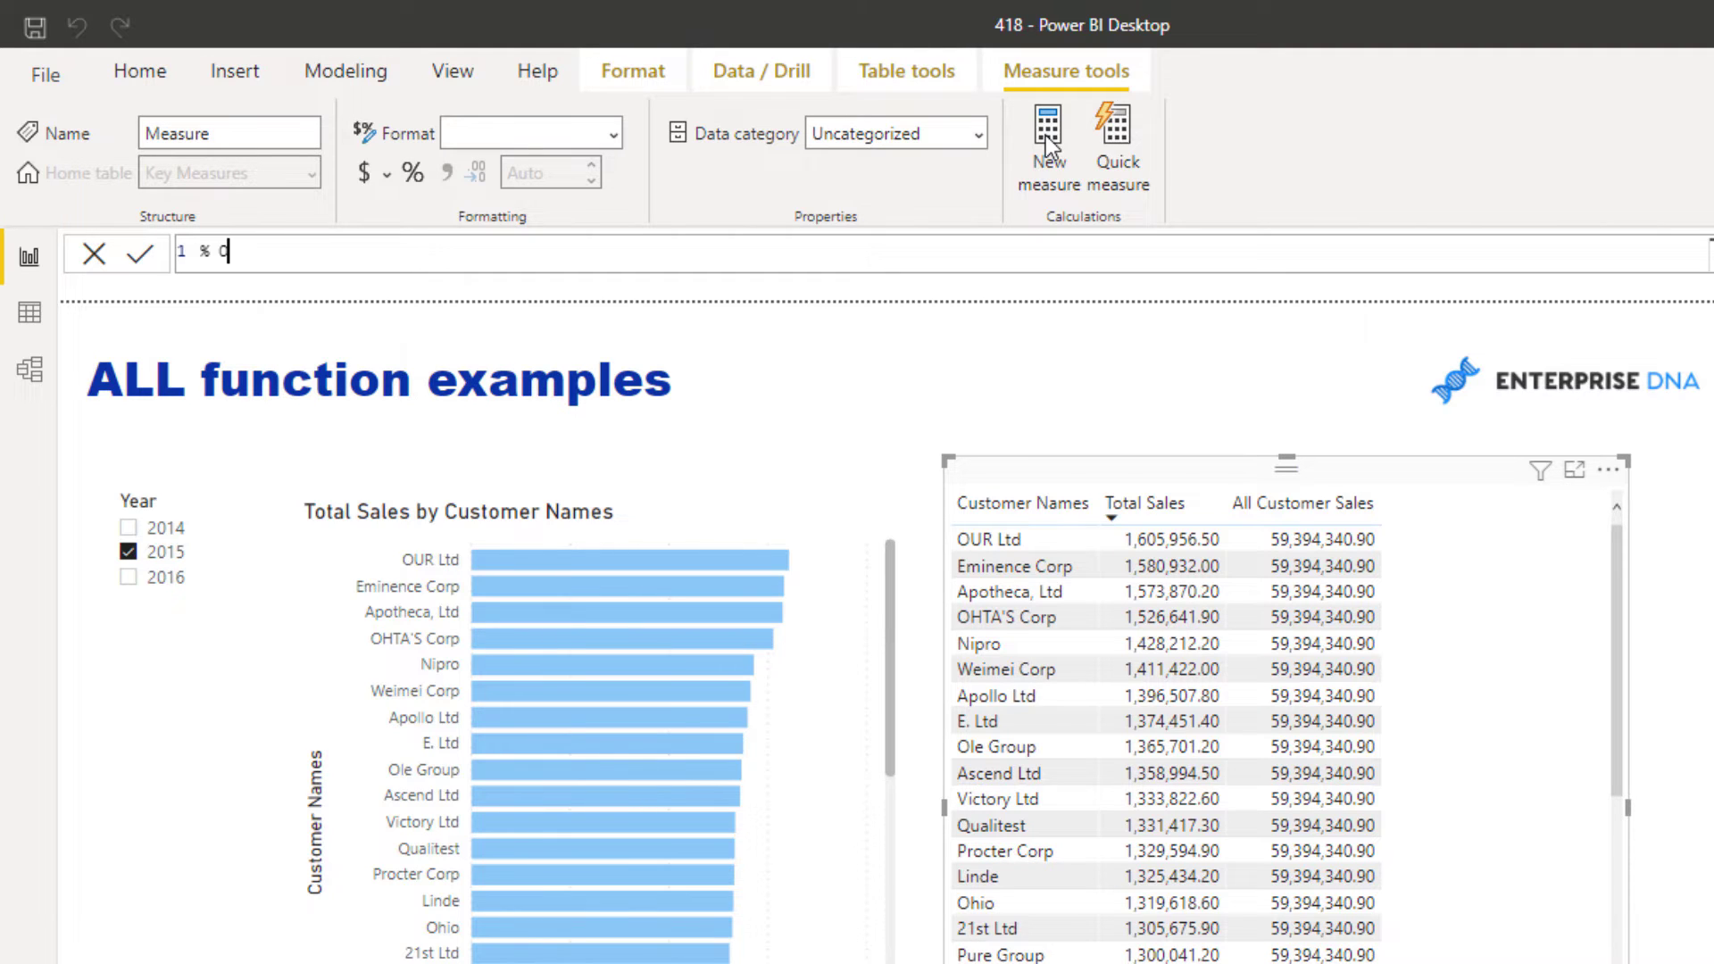
text(Of Customer Sales)
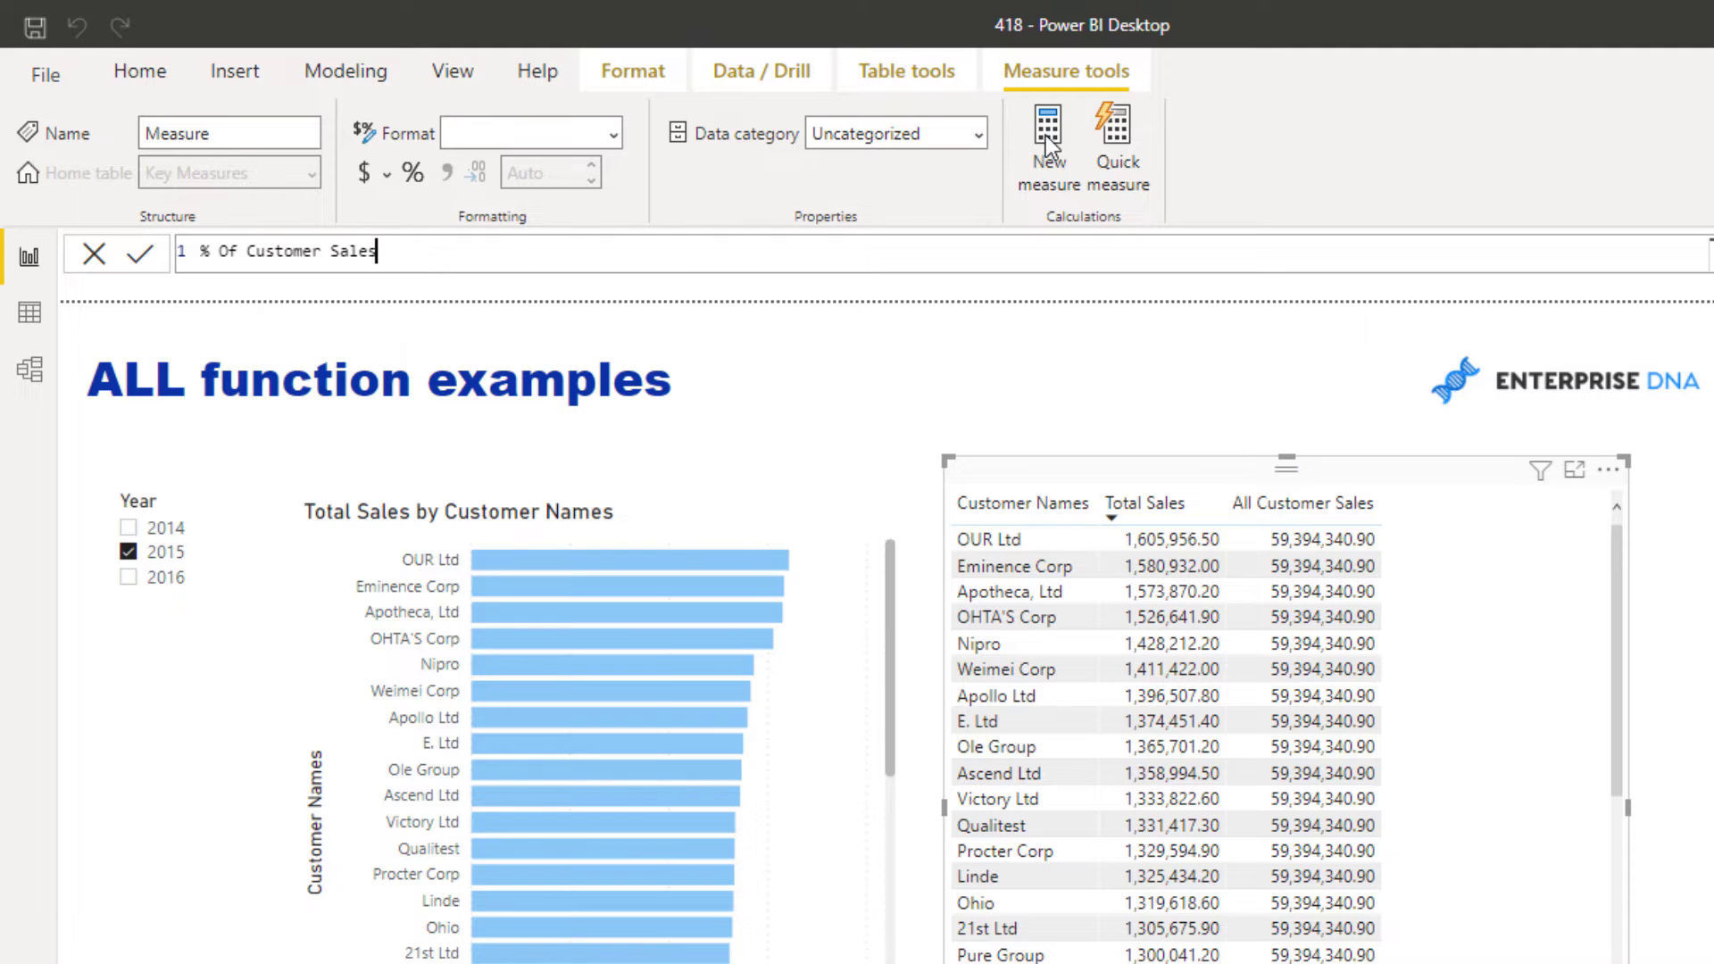
text( = DIVI)
key(Tab)
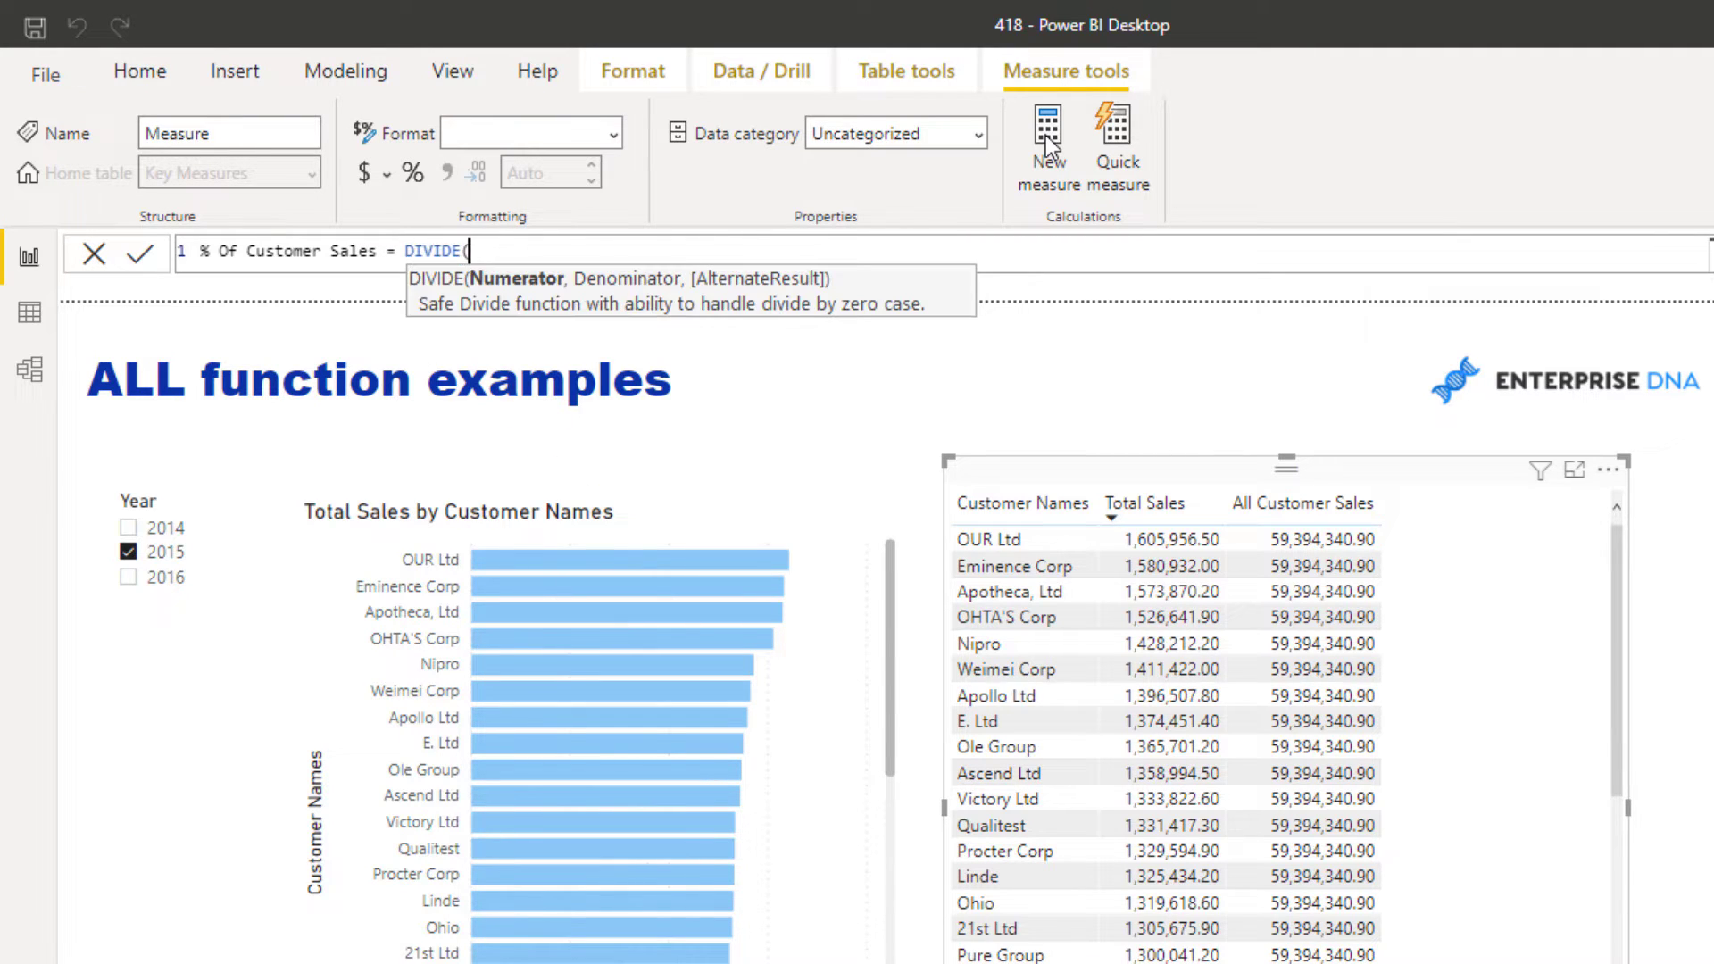
text(tot)
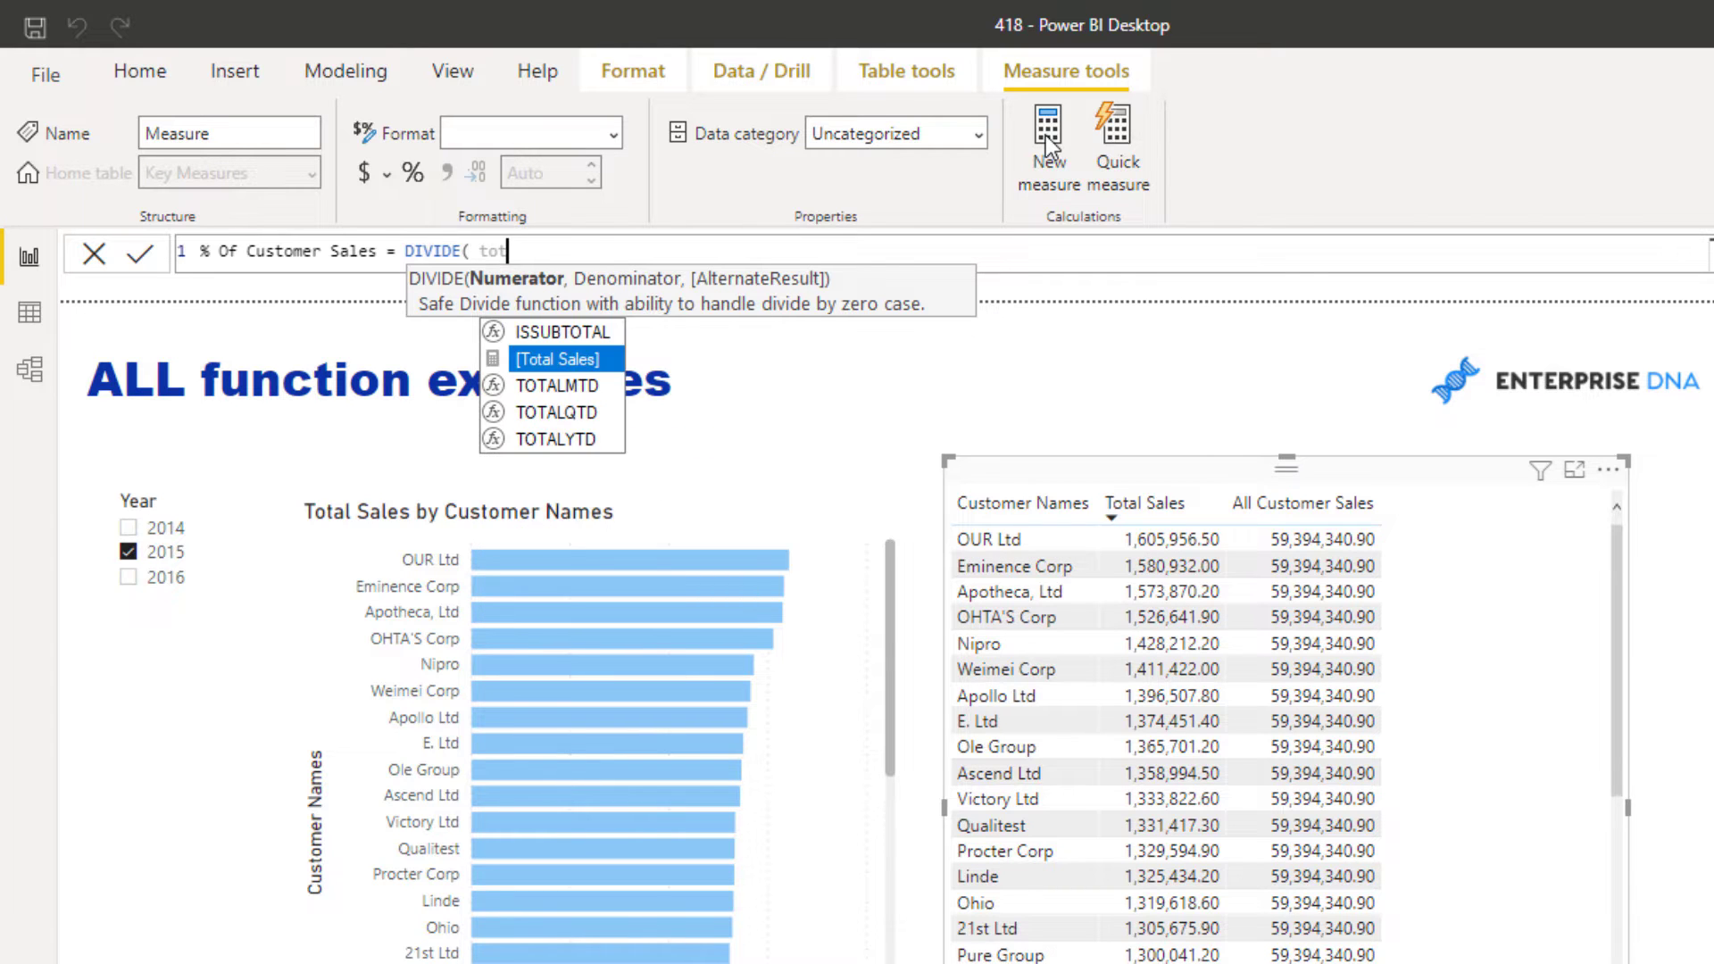
key(Tab)
text(, All)
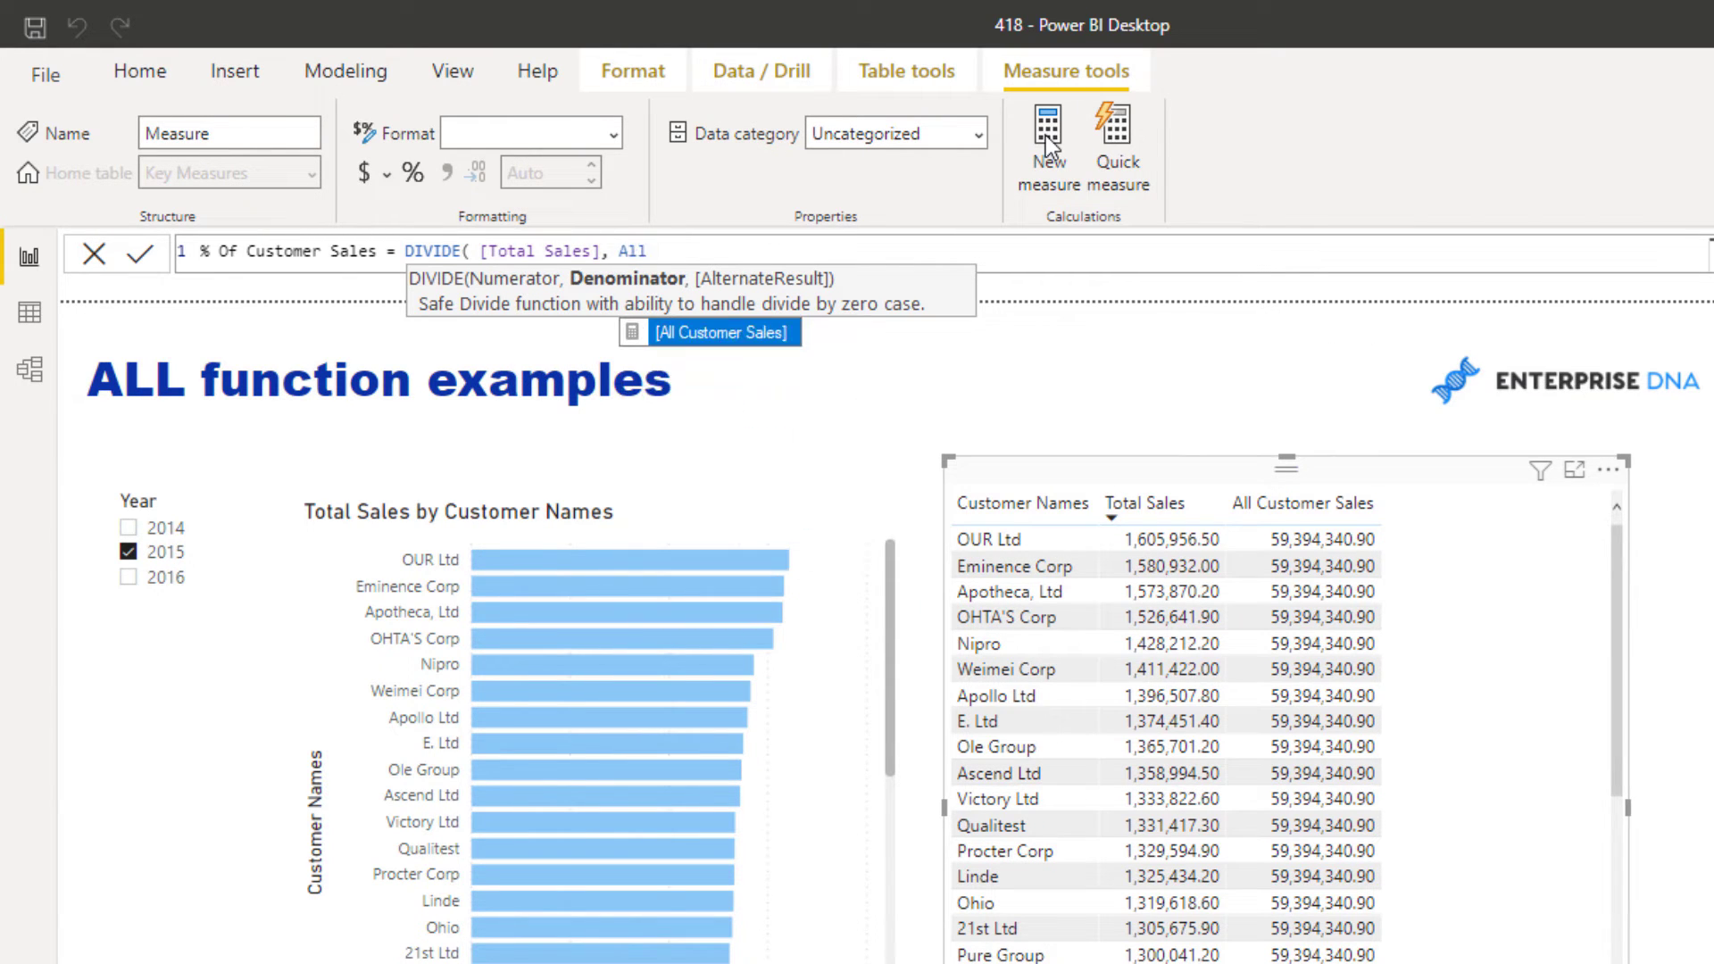
key(Tab)
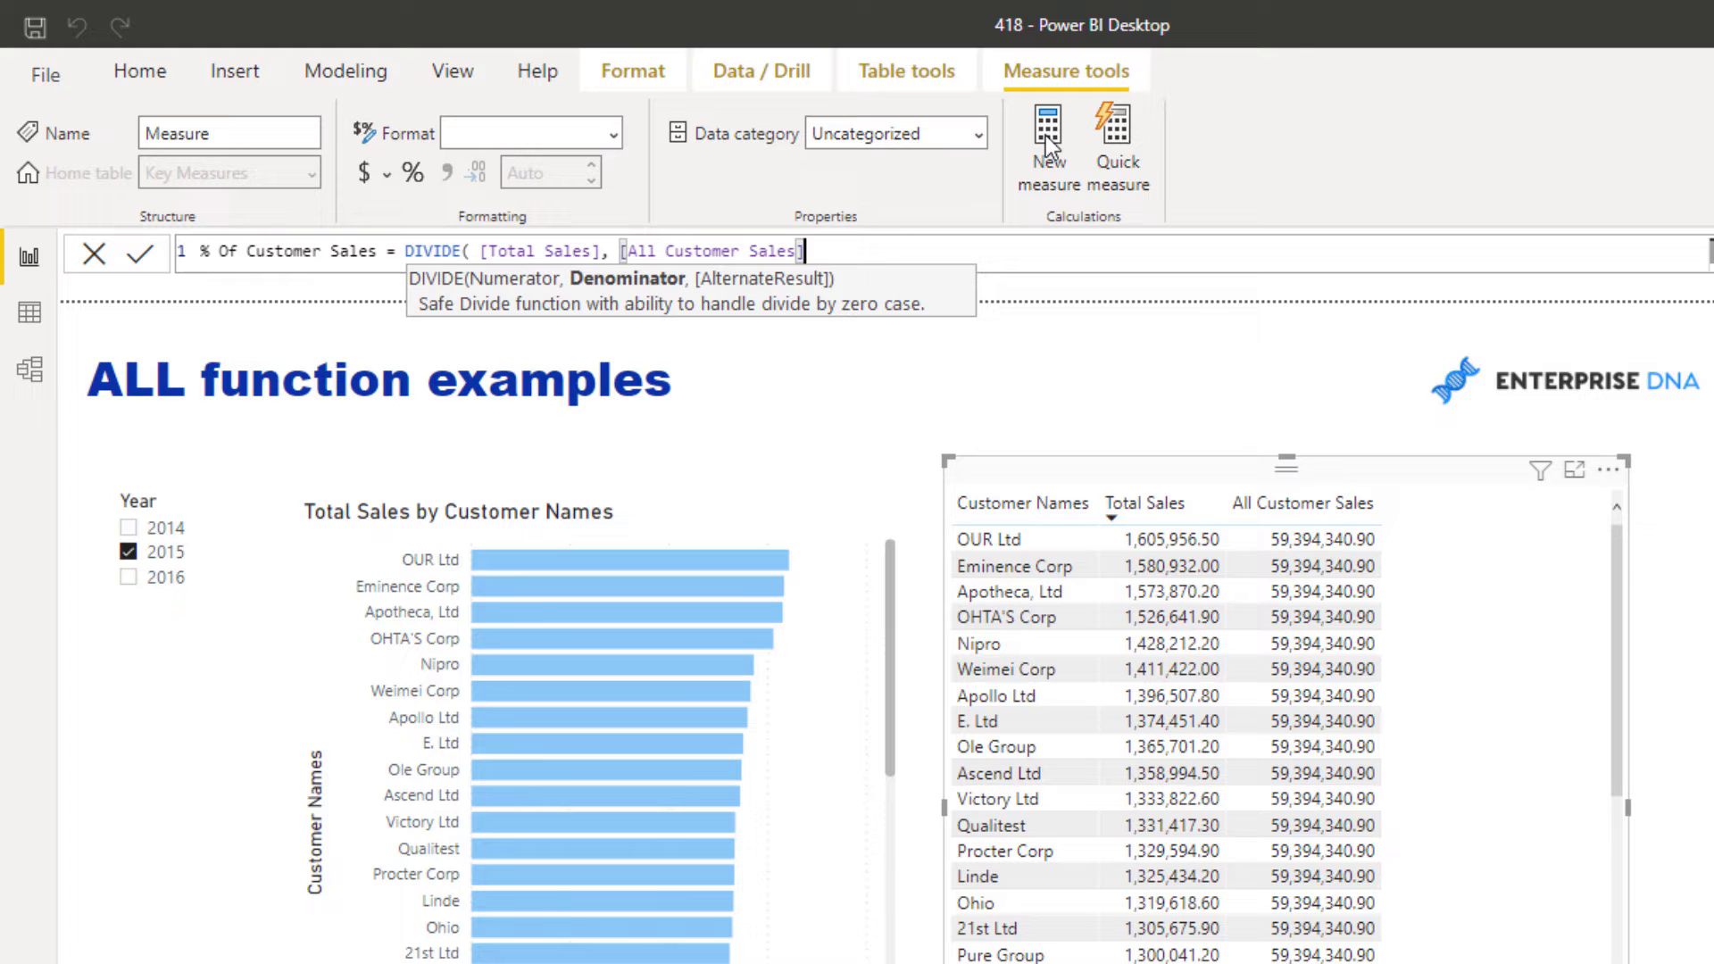
text(, 0 ))
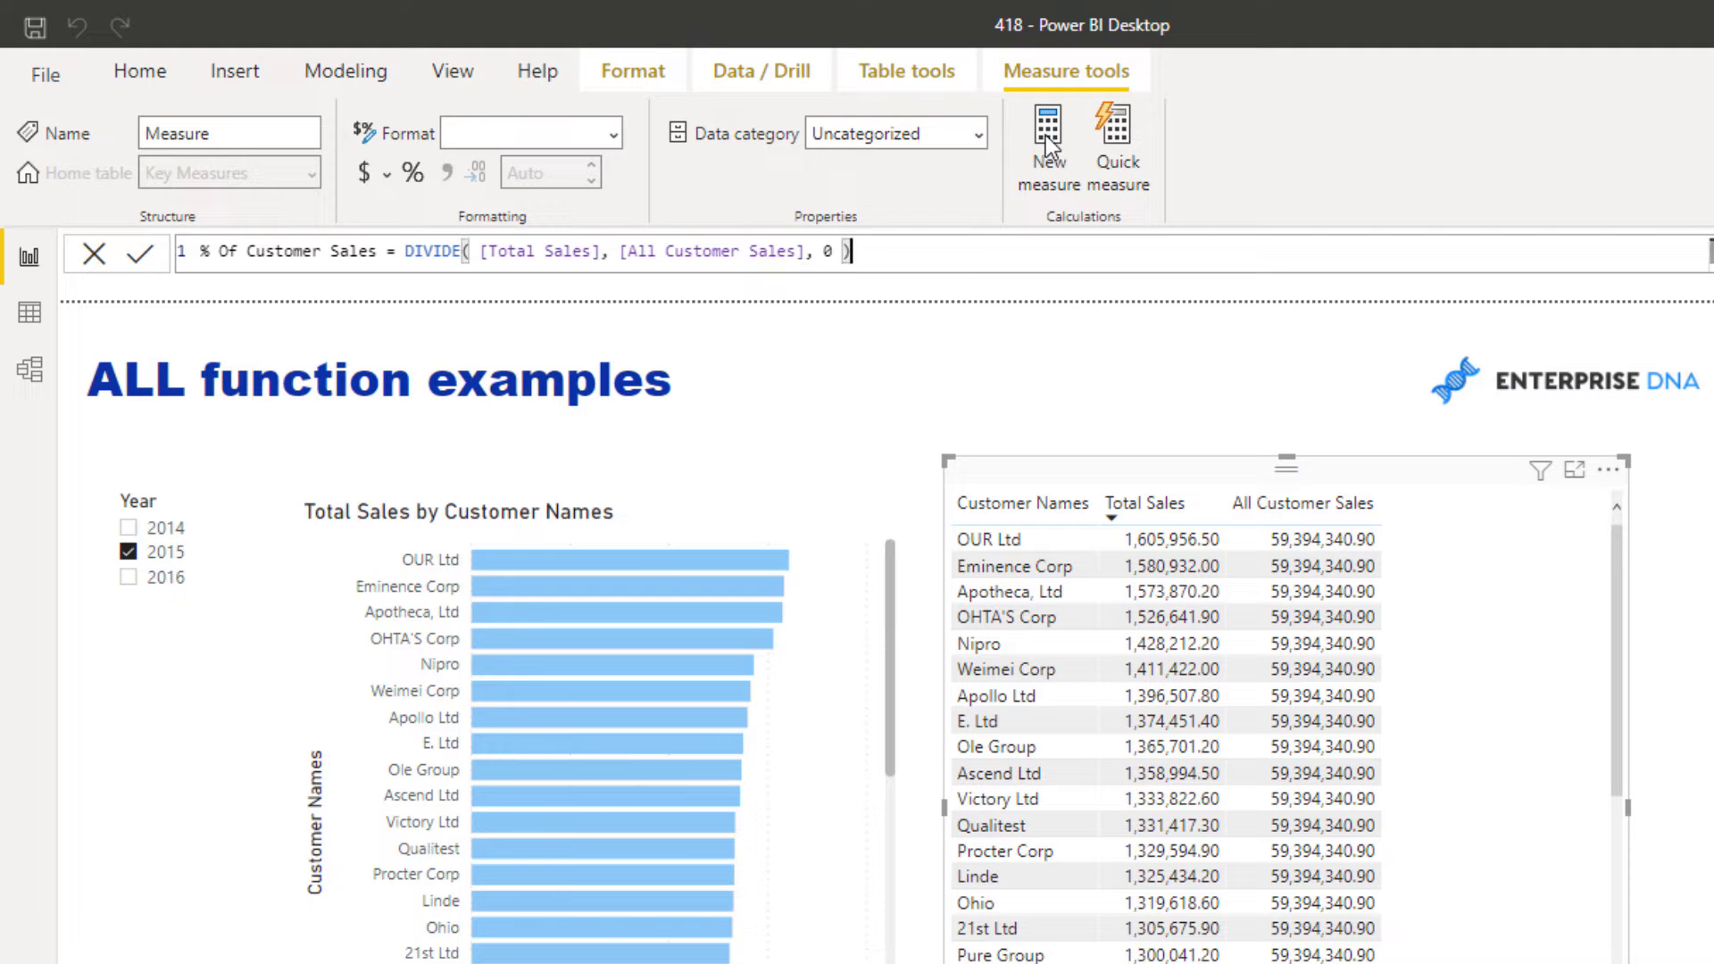
key(Return)
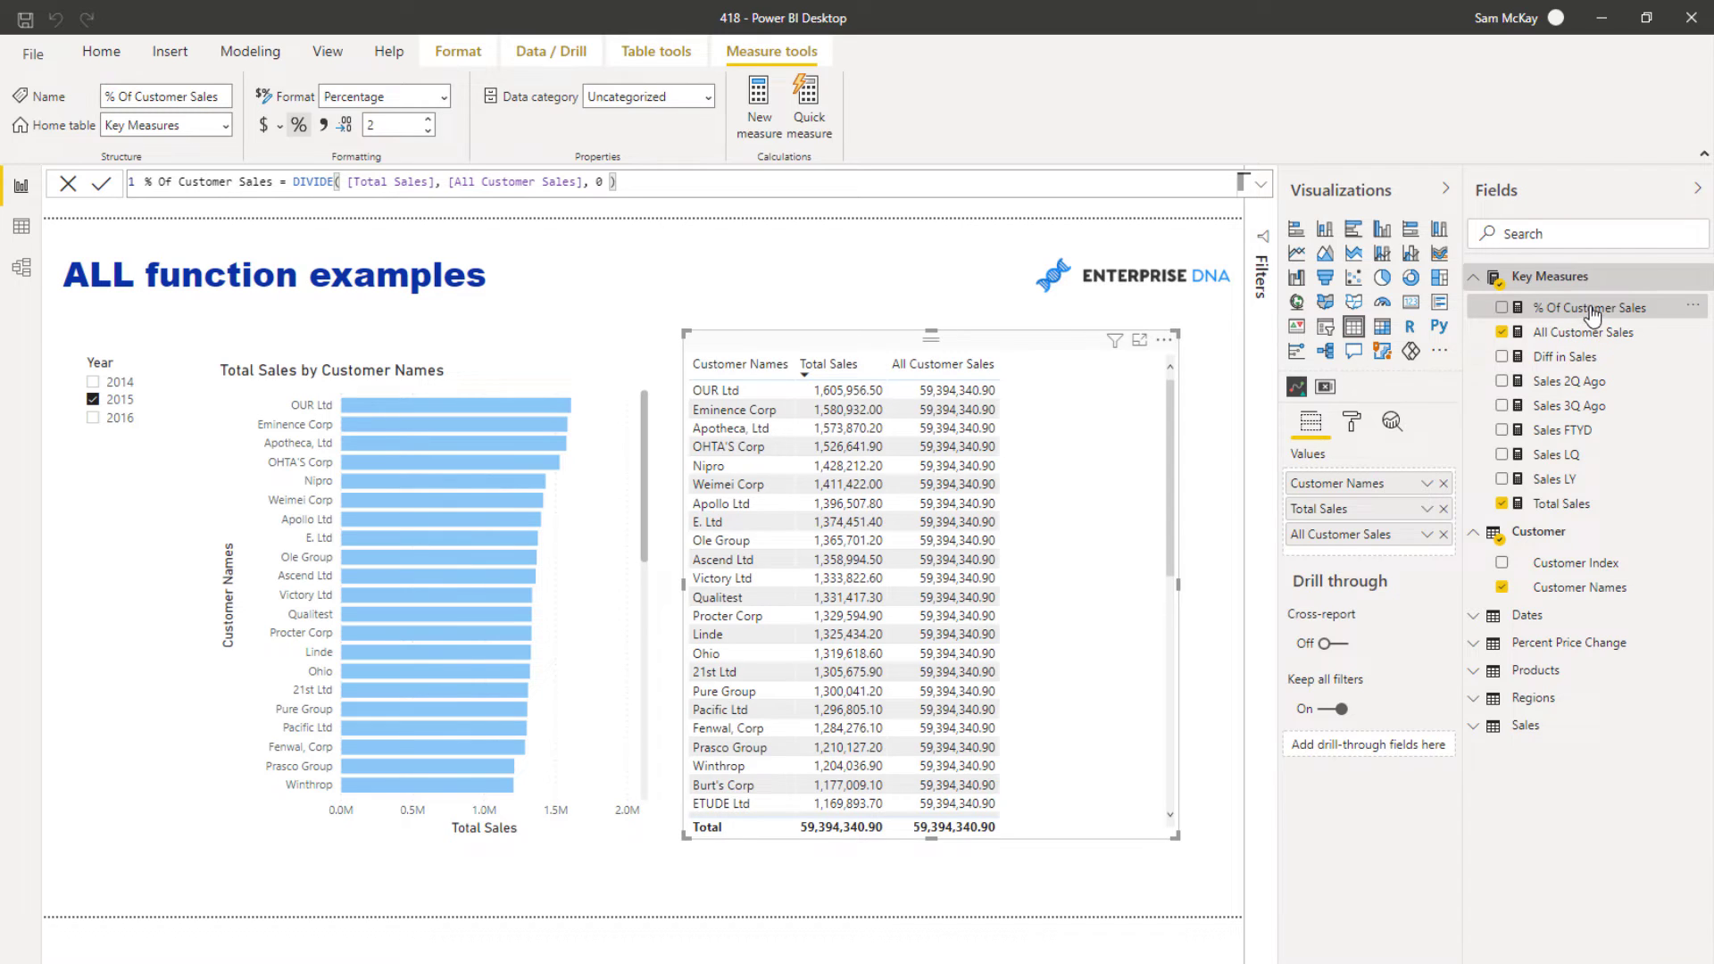
Add % Of Customer Sales to the customer table and shrink the Total Sales chart to half height
drag(1589, 308, 1127, 533)
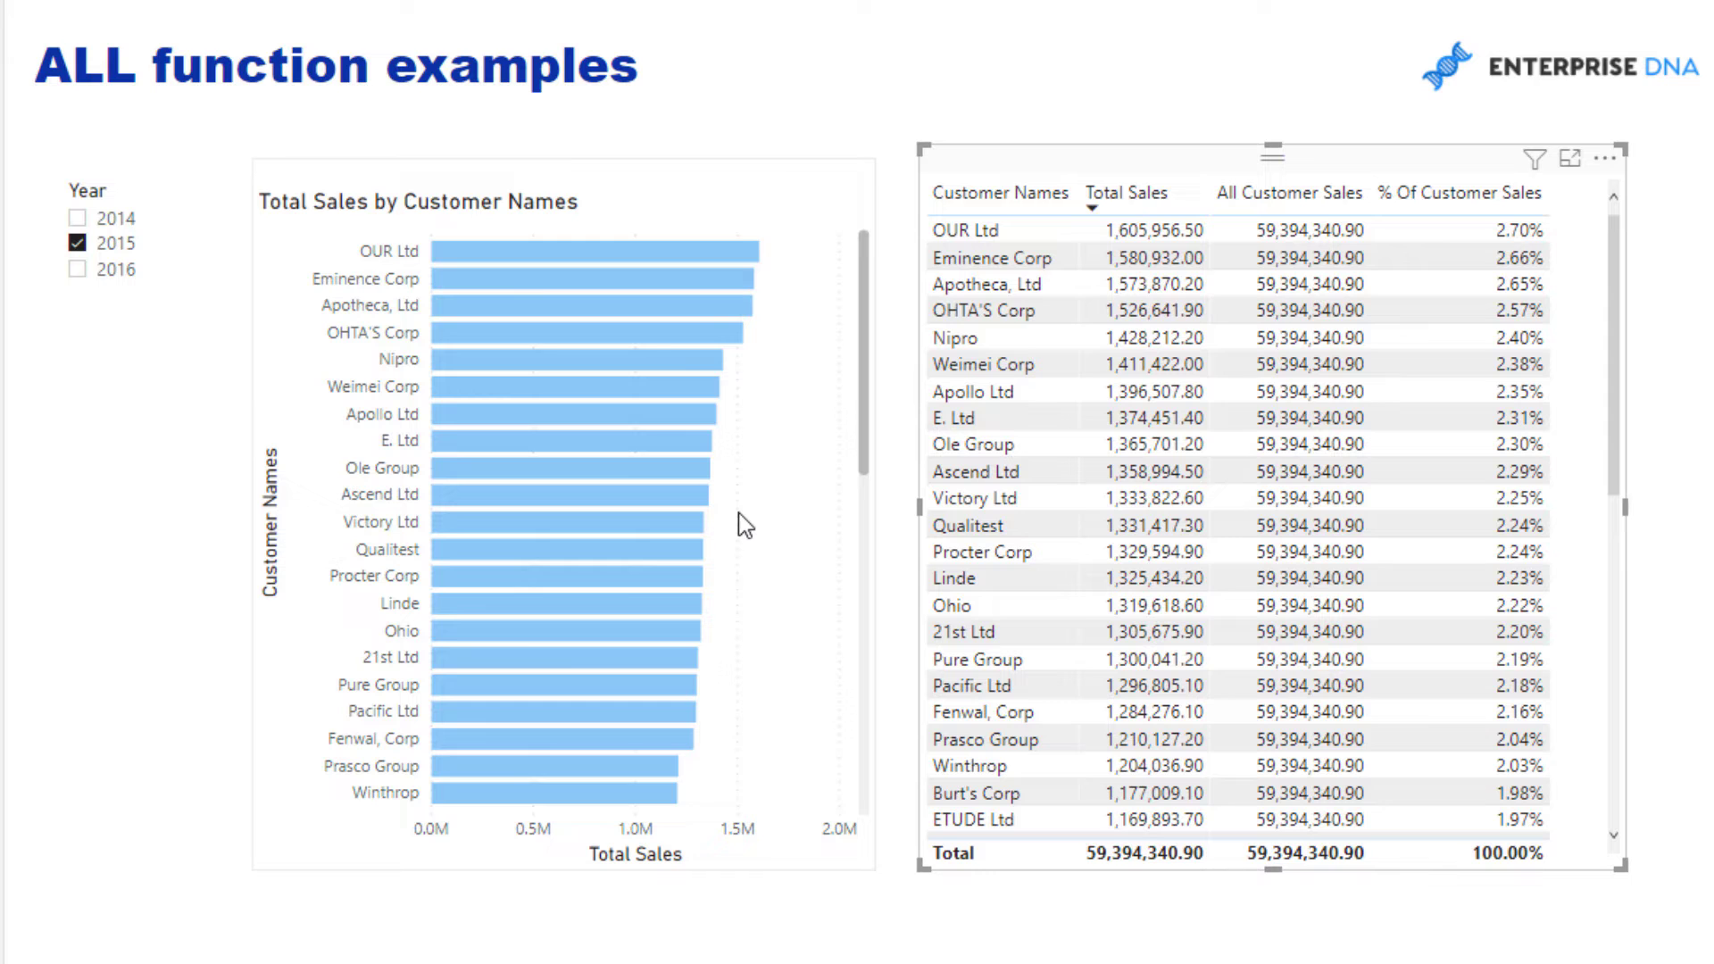
click(611, 866)
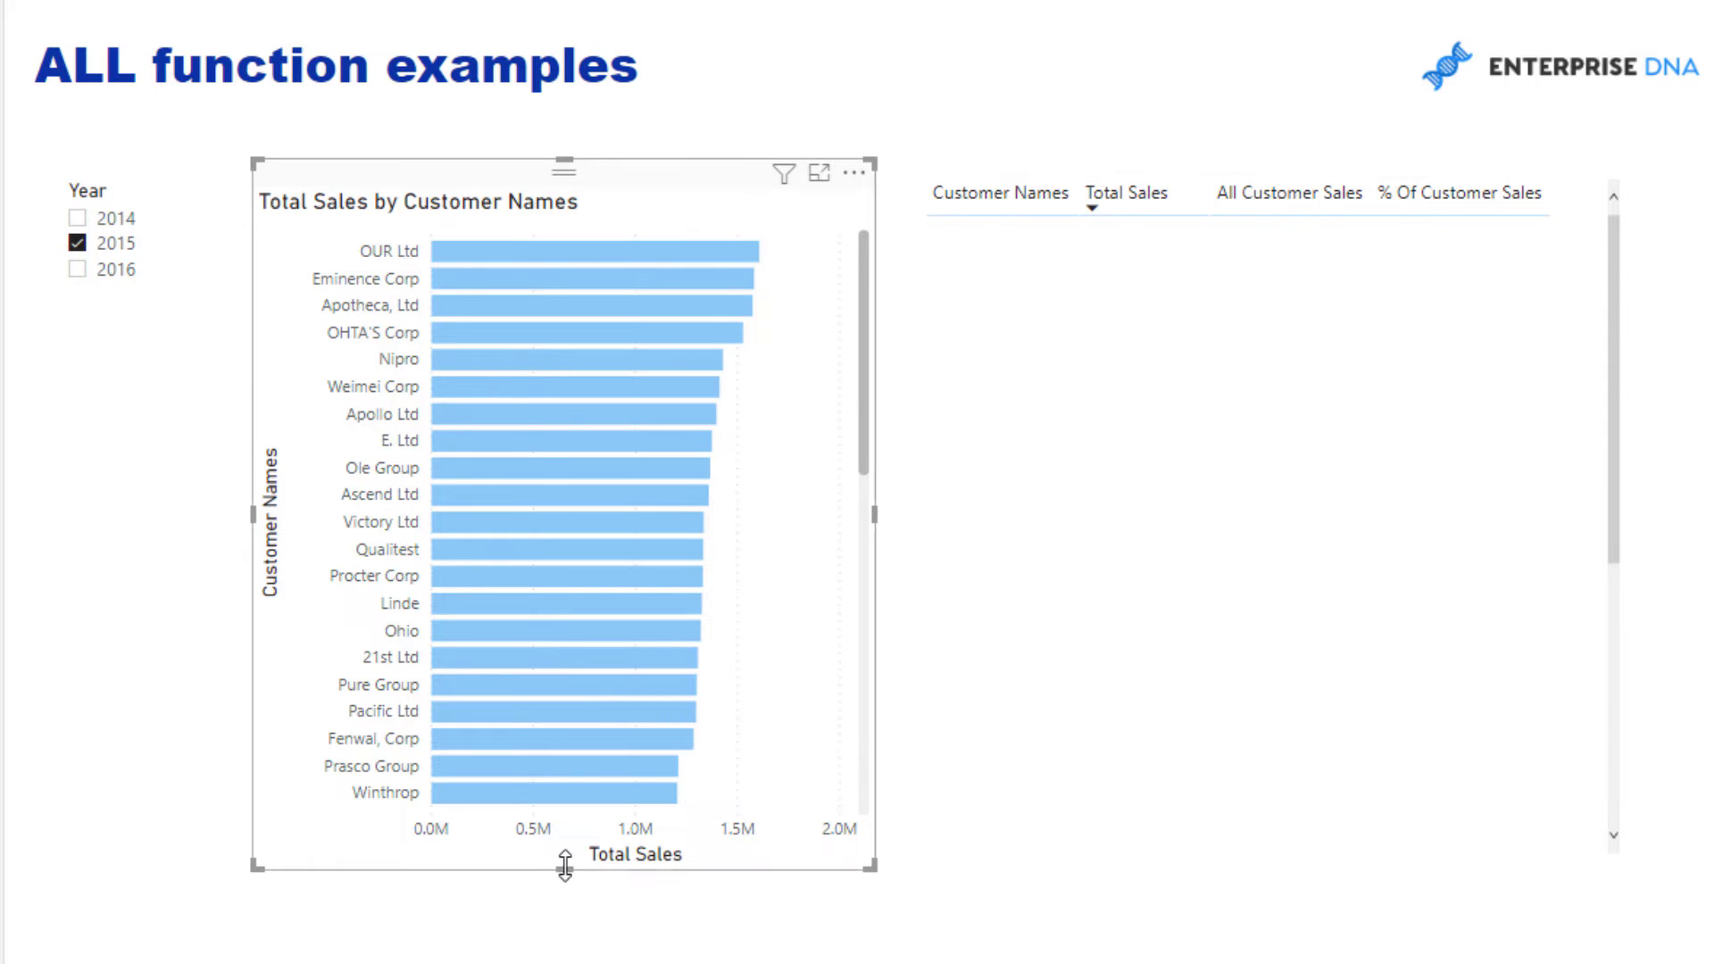
drag(564, 871, 619, 479)
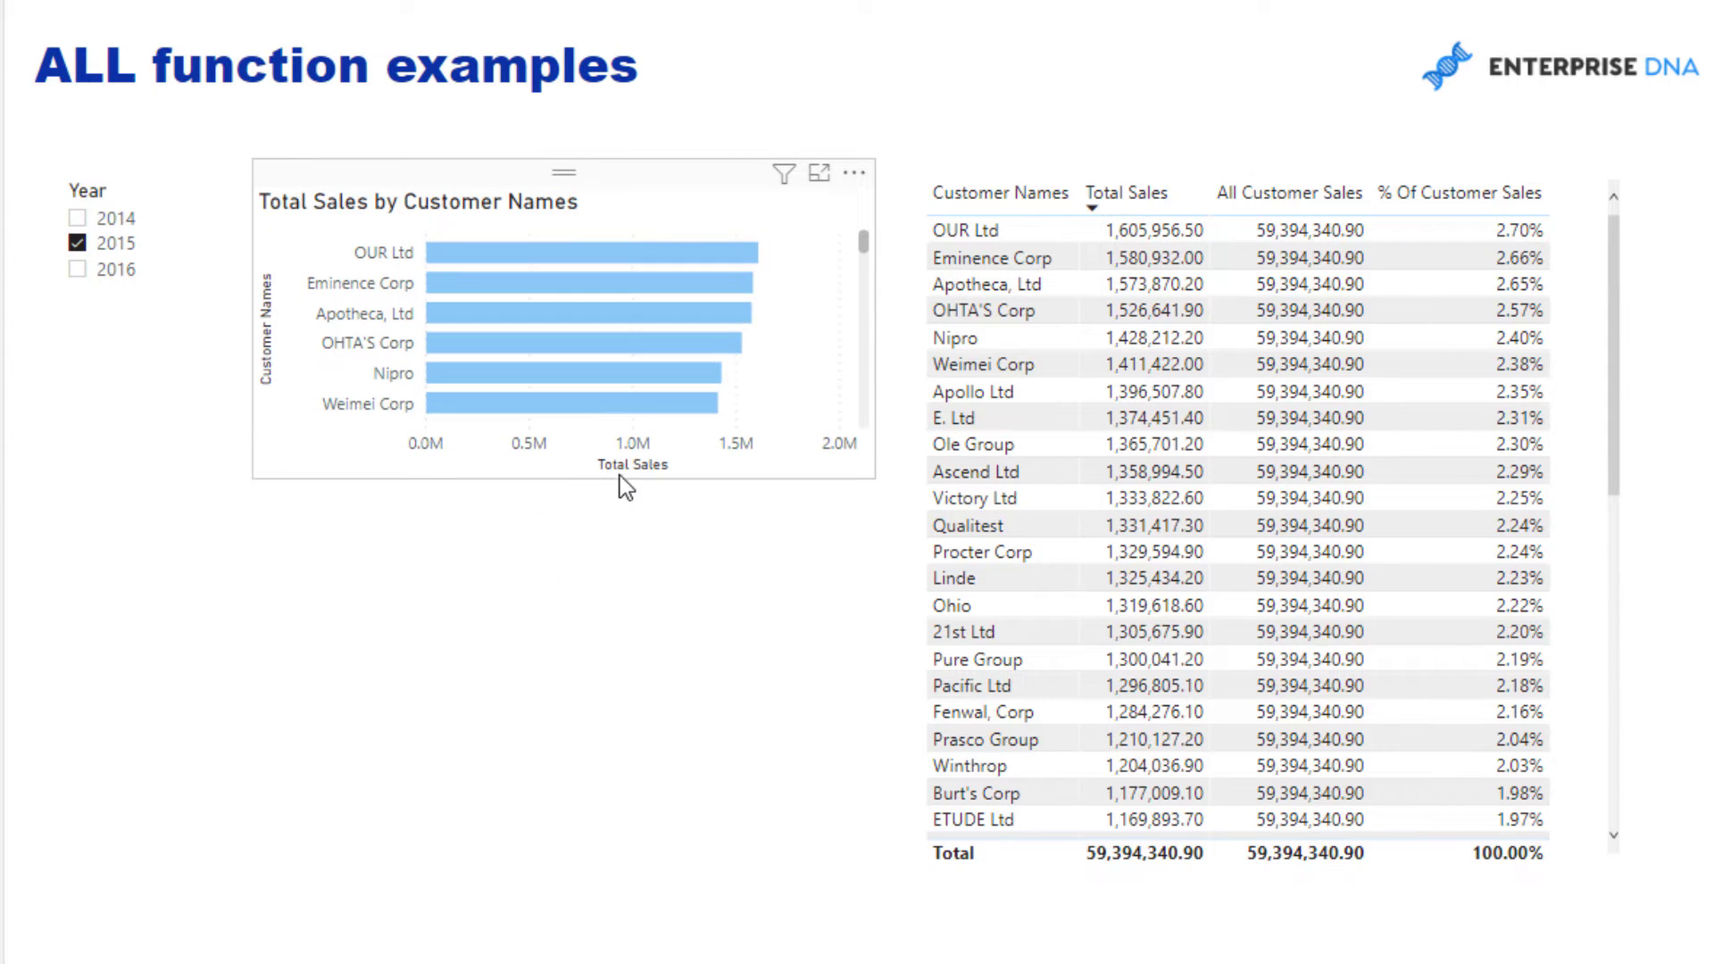
click(1255, 168)
Duplicate the customer table, keep only % Of Customer Sales, and turn it into a bar chart
key(ctrl+c)
key(ctrl+v)
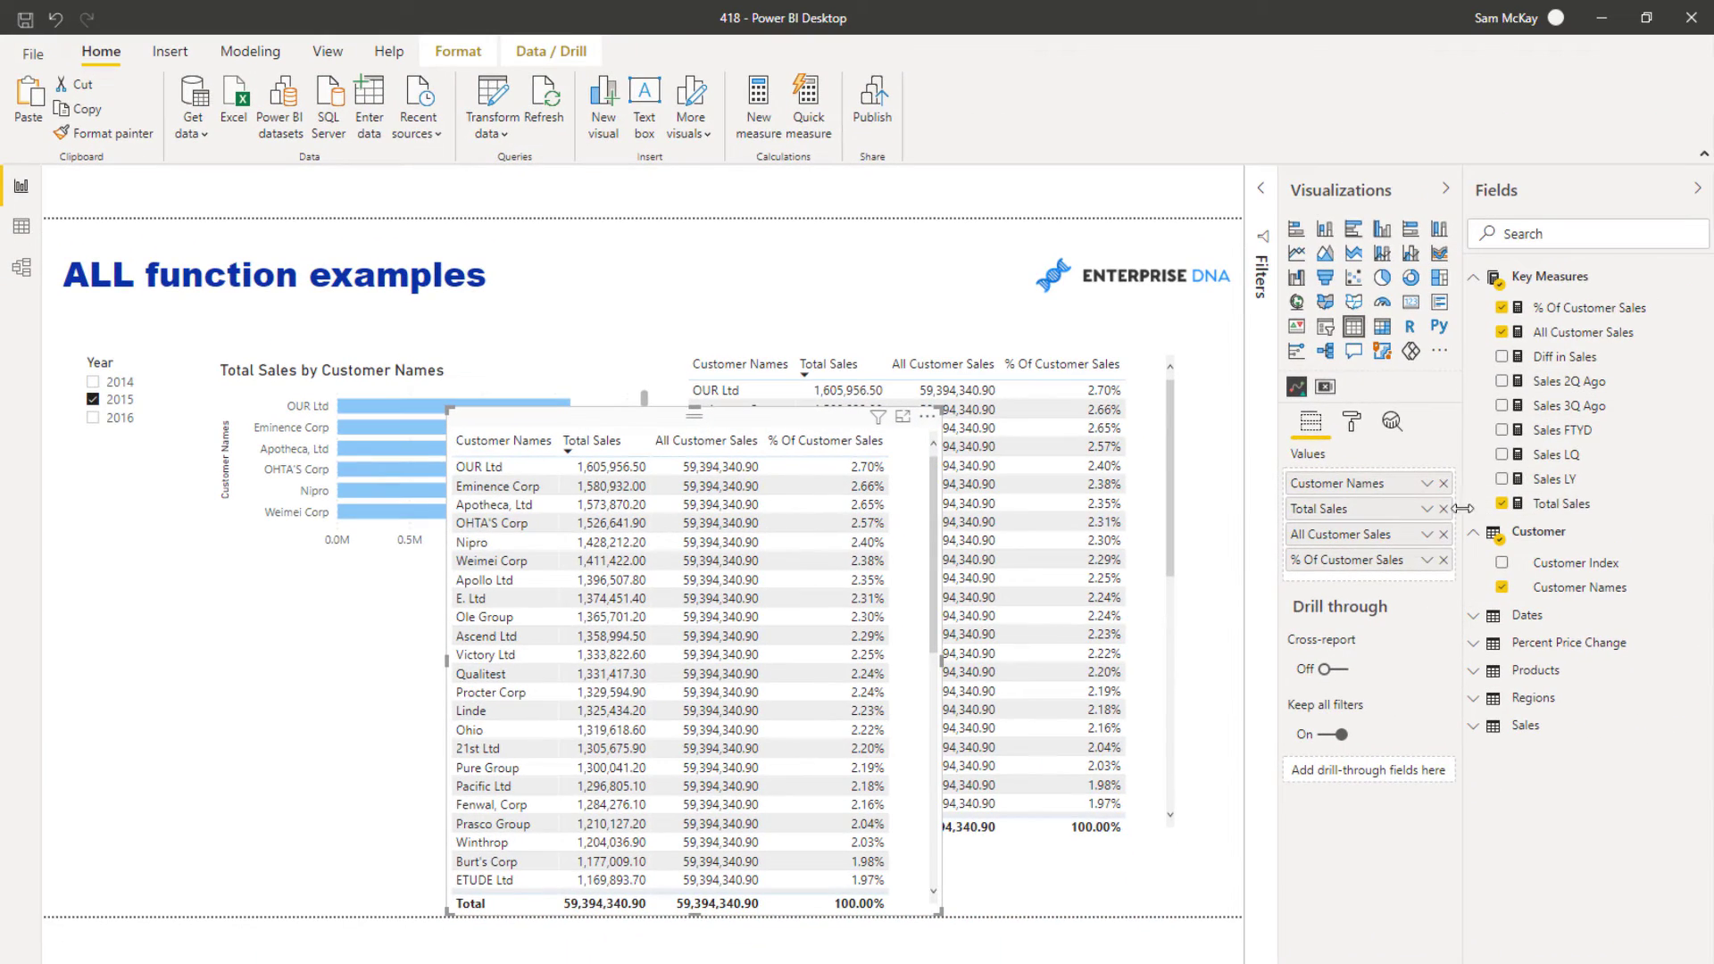
click(1444, 534)
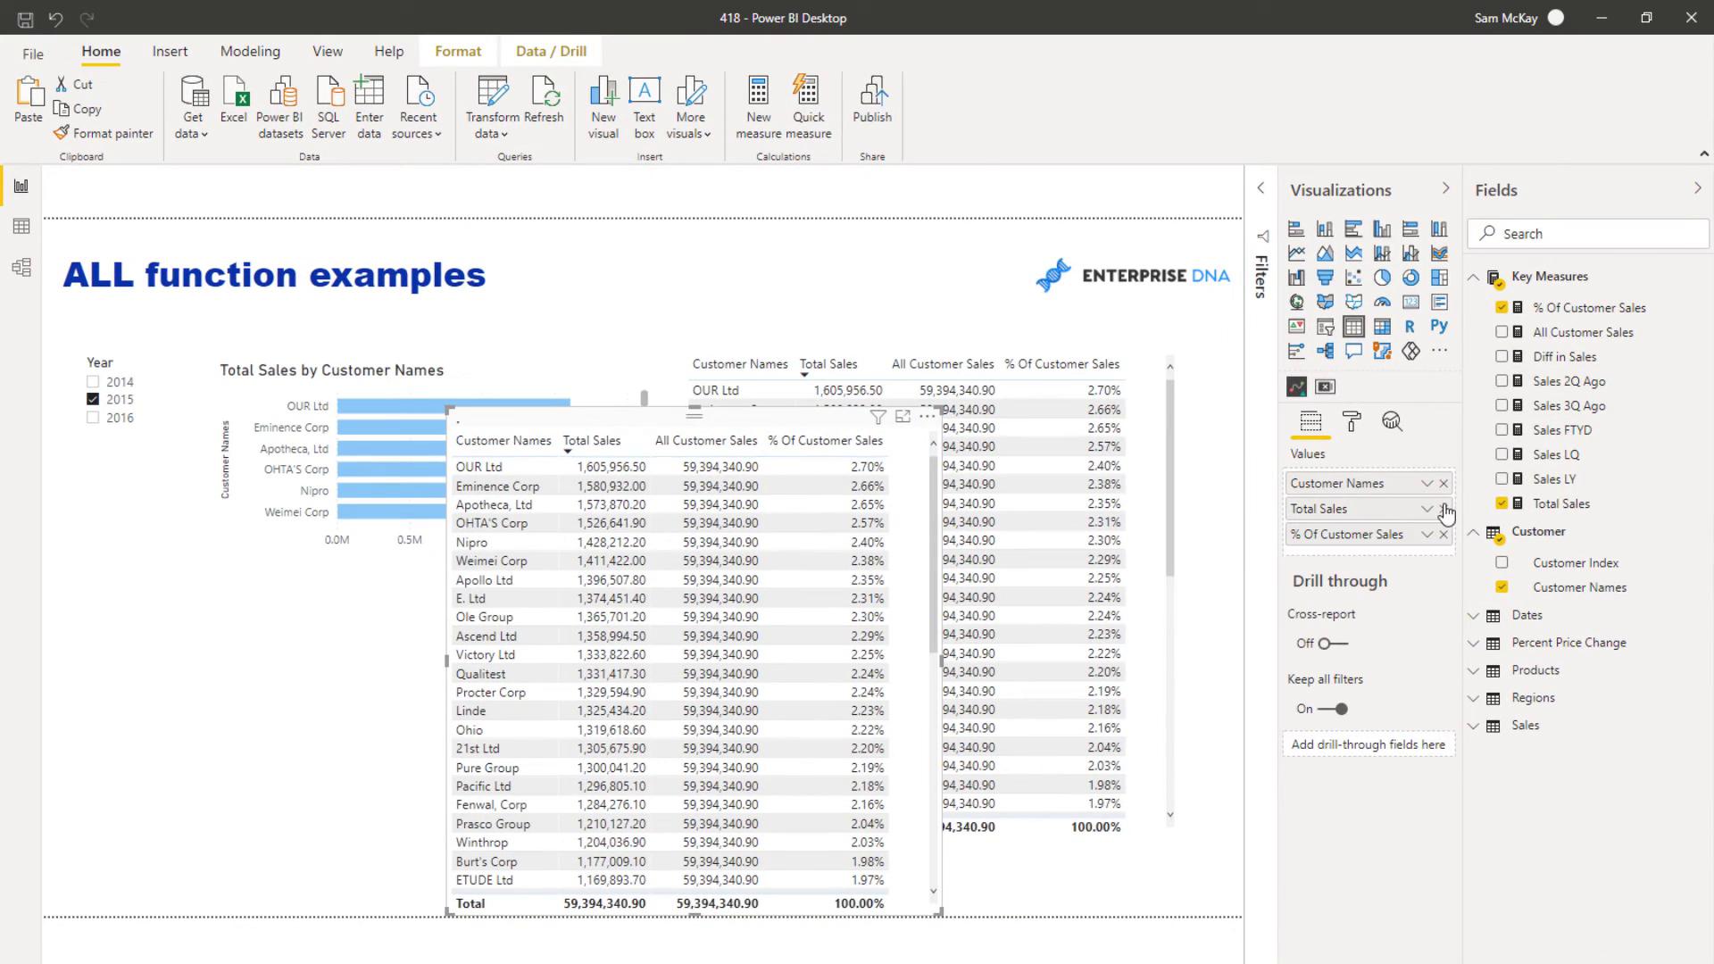
click(1444, 508)
click(1296, 234)
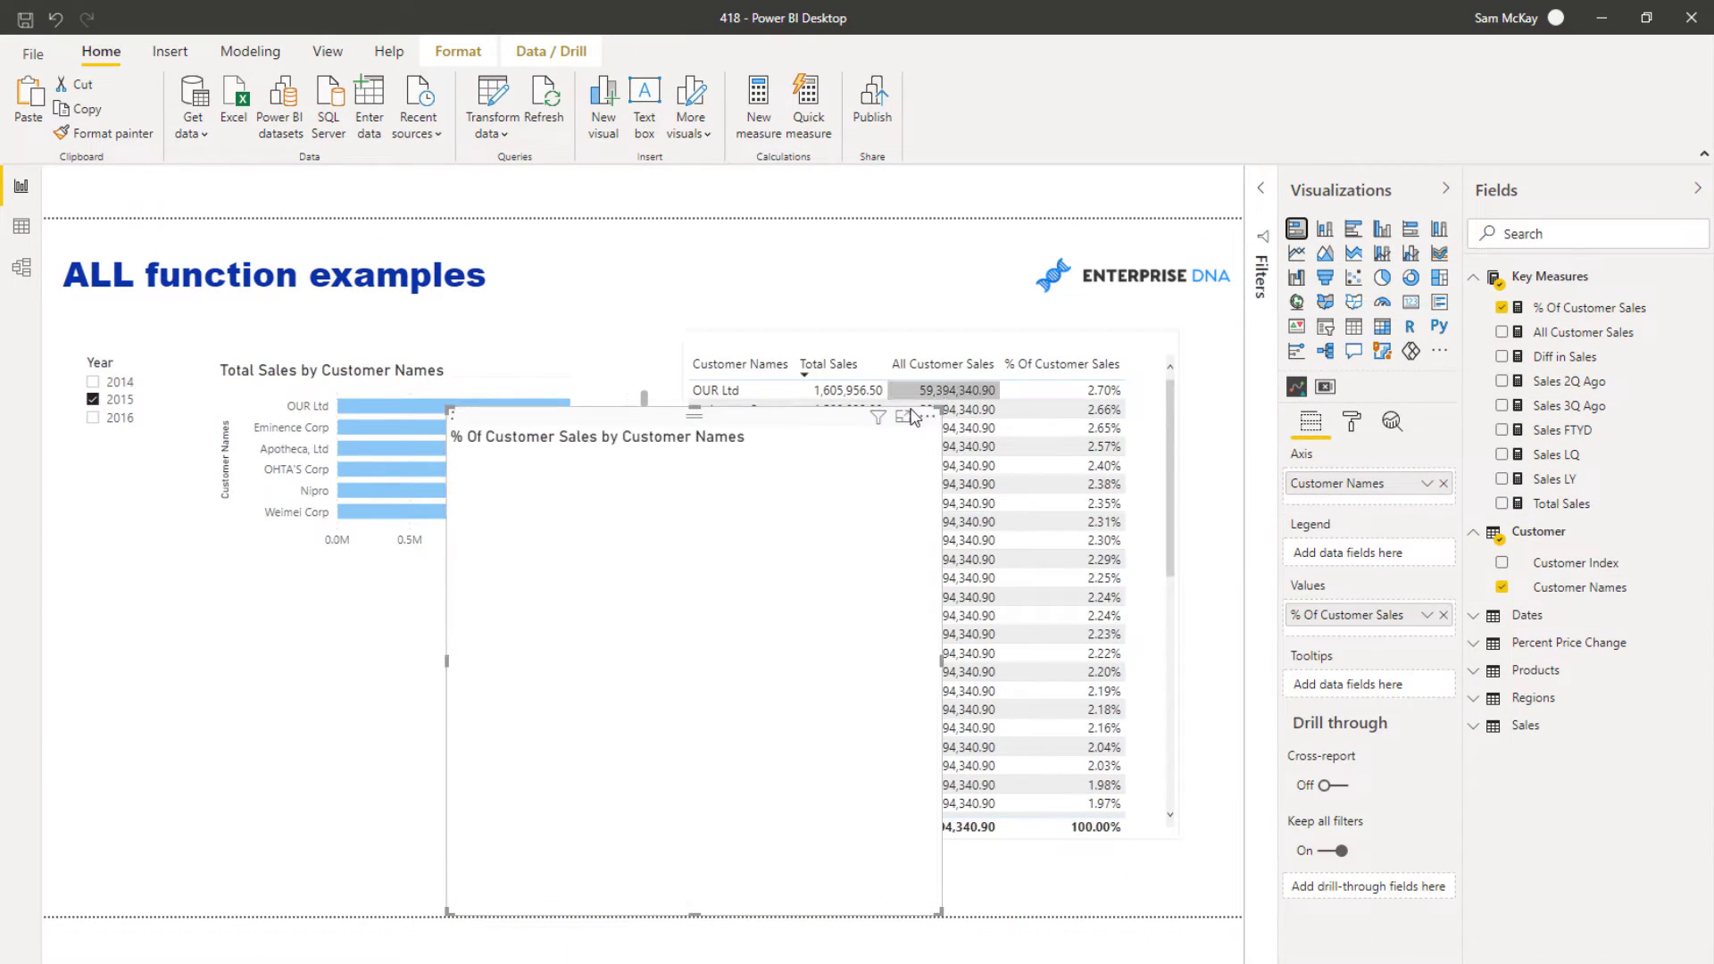
Size and align the percentage chart beneath the Total Sales chart, making the top chart taller
drag(937, 412, 754, 648)
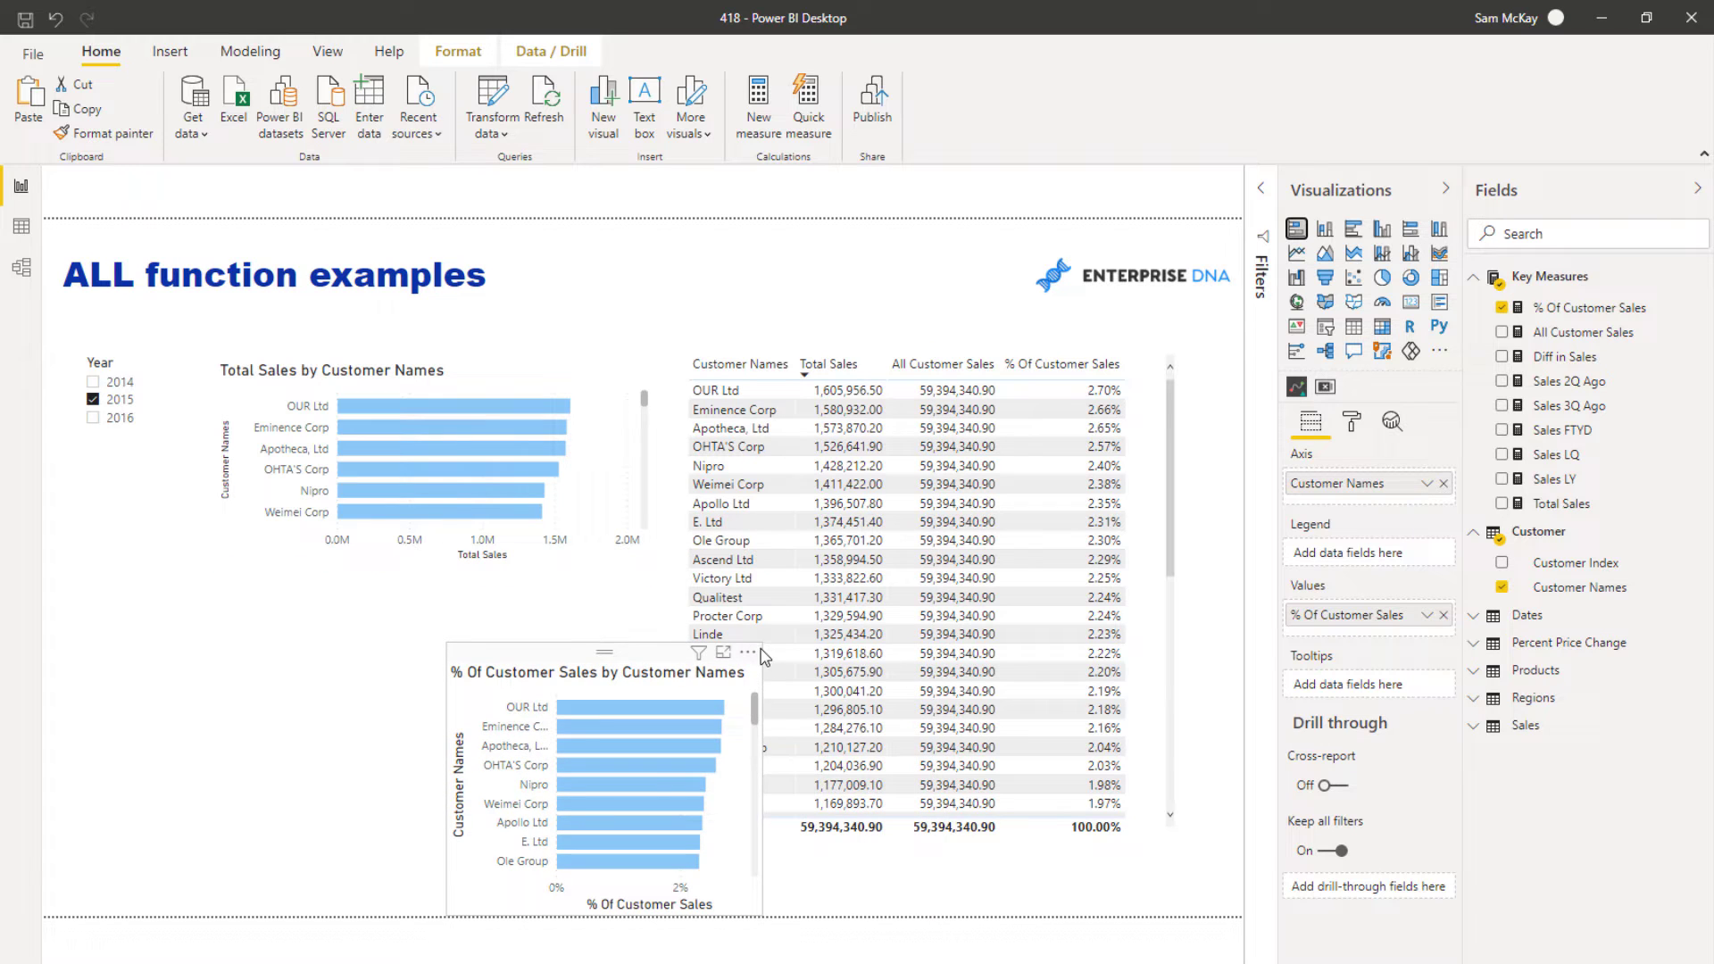
drag(636, 665, 433, 600)
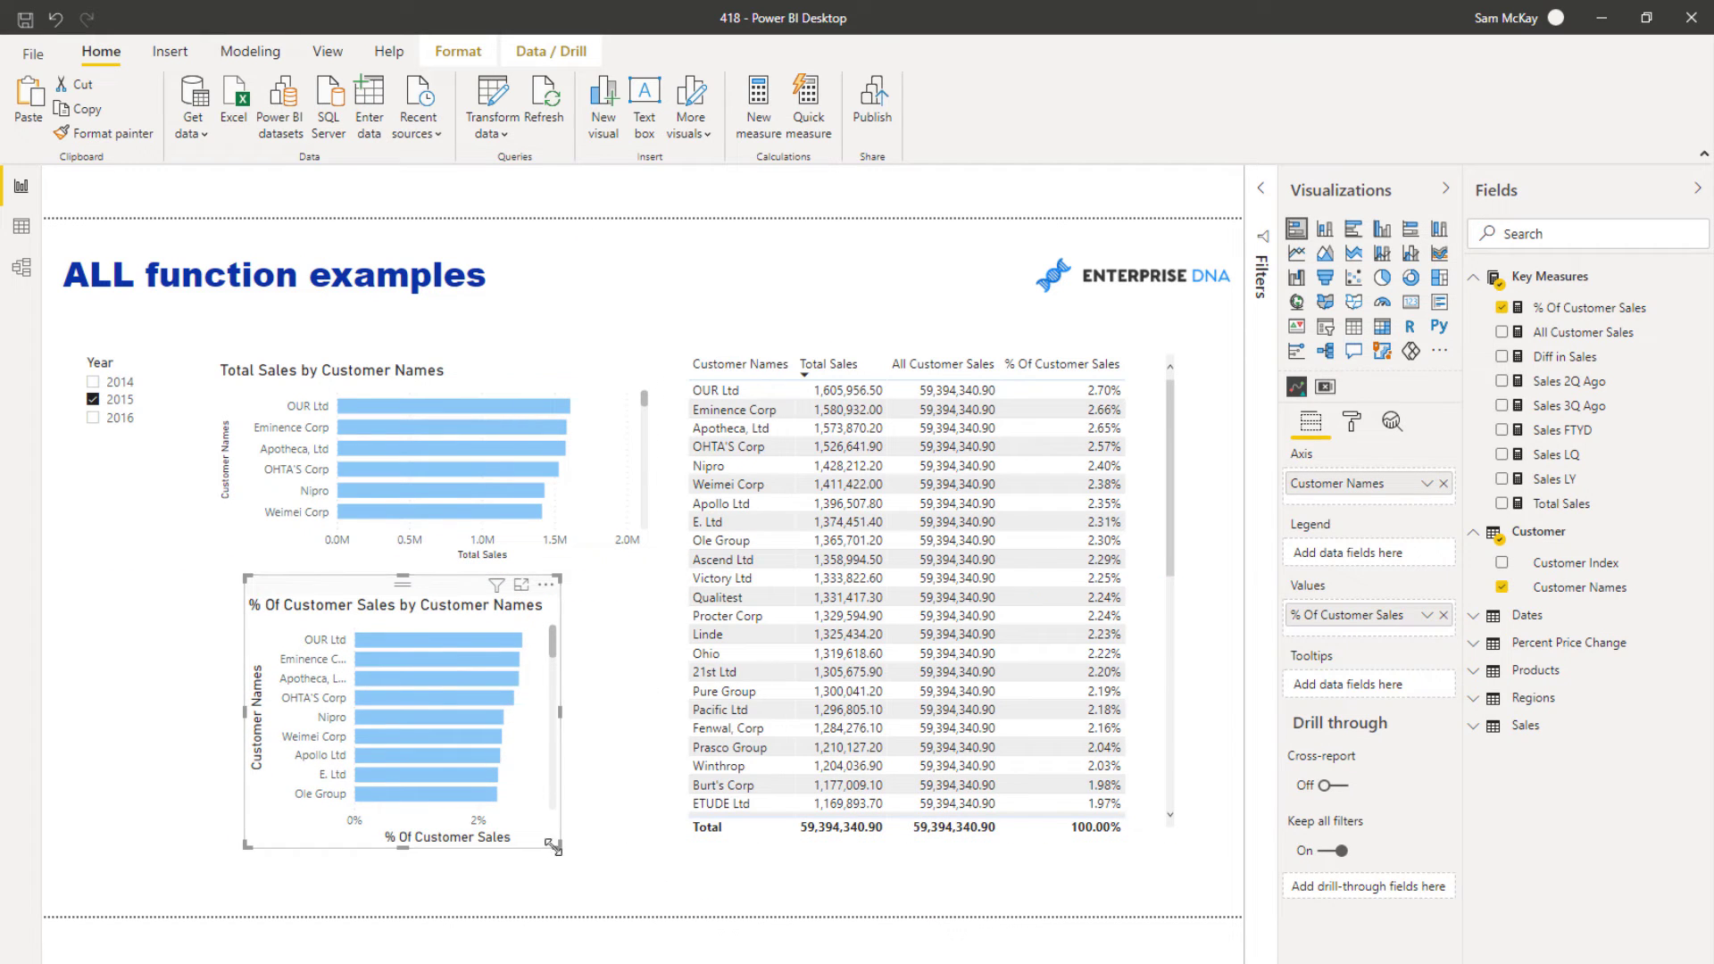
drag(602, 851, 655, 856)
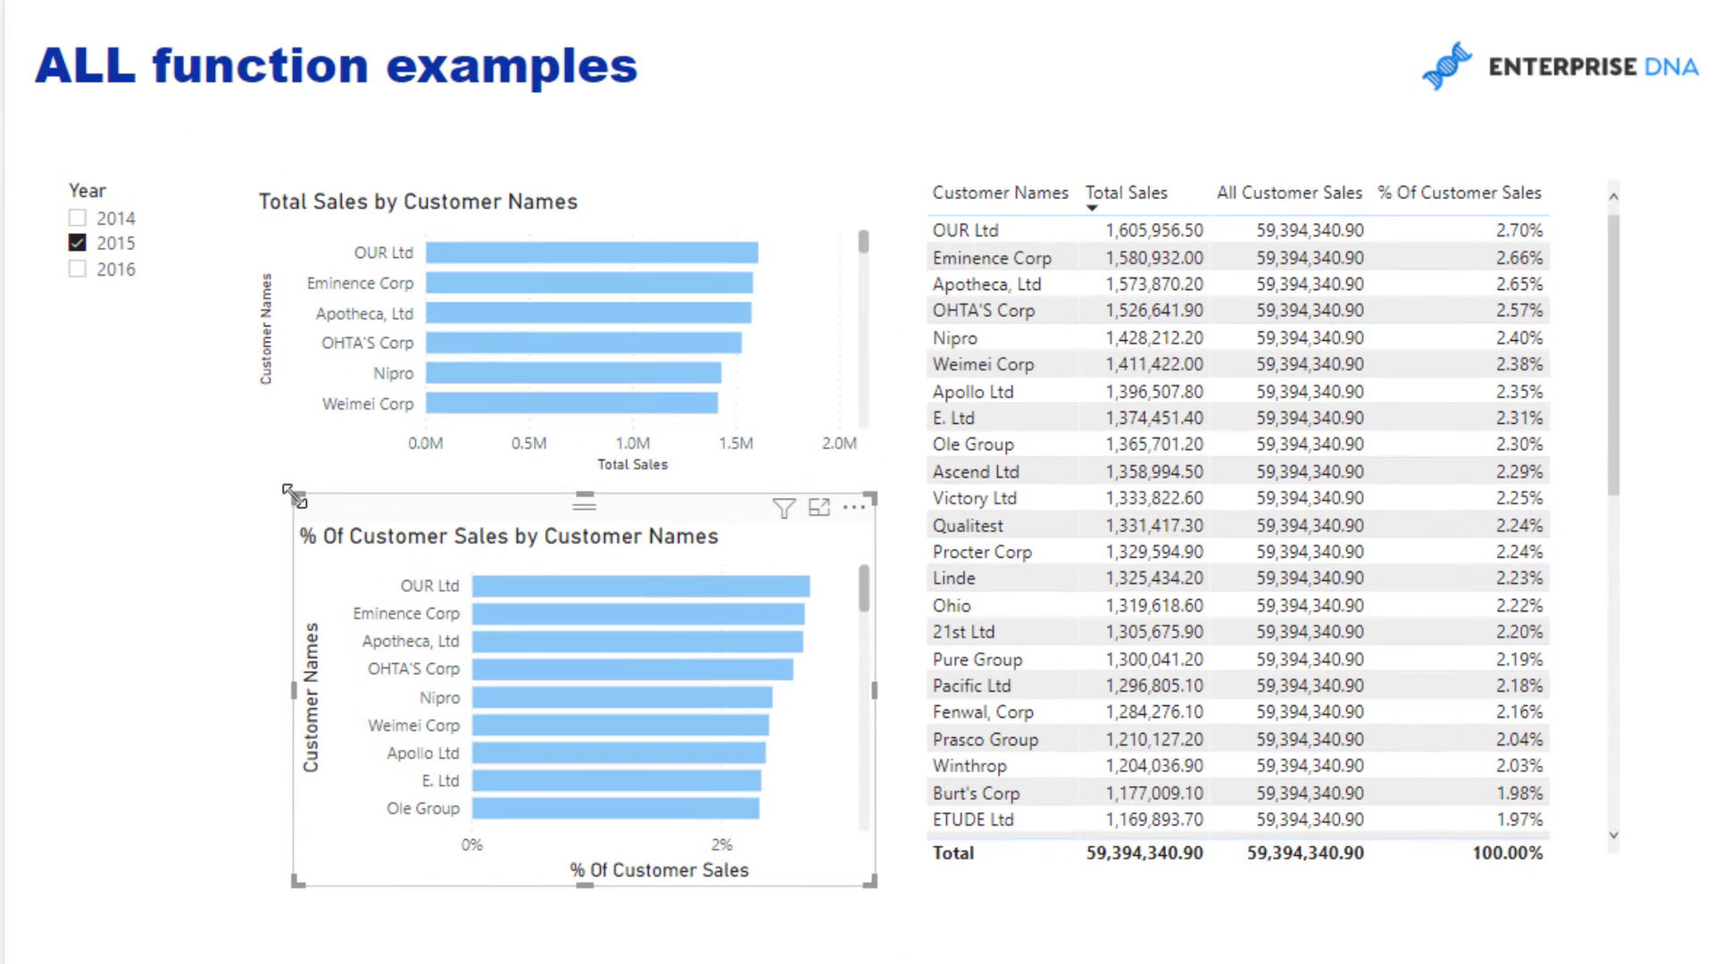
drag(283, 520, 253, 554)
drag(259, 482, 260, 528)
click(269, 564)
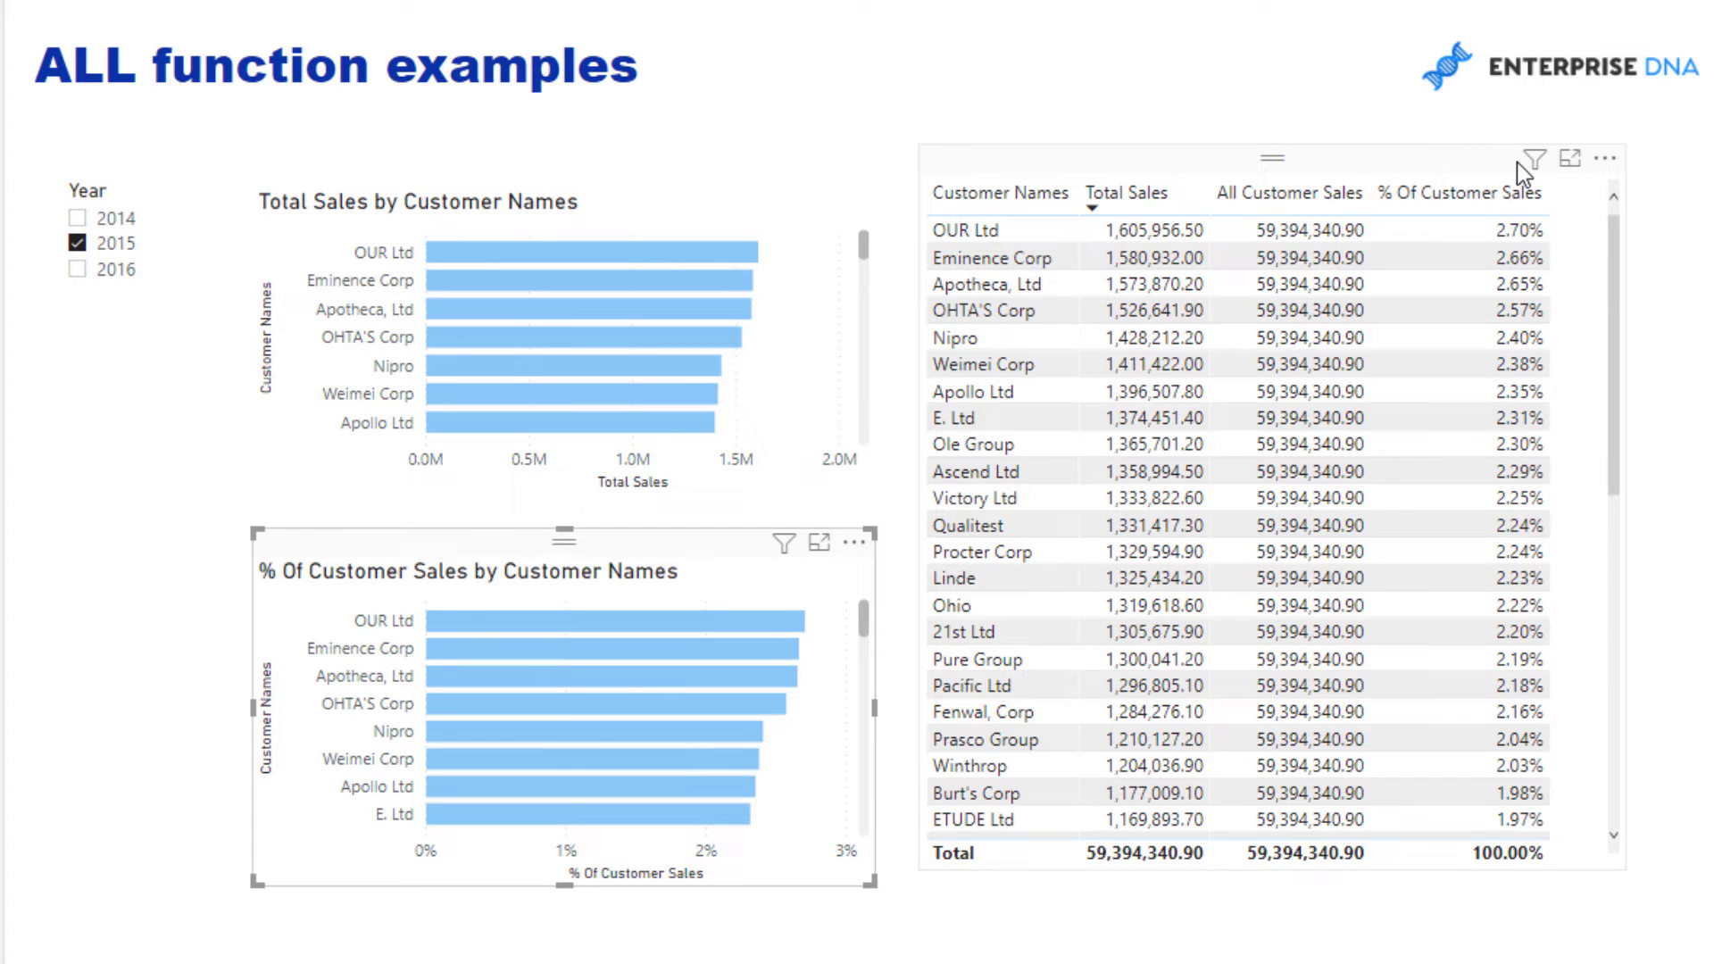
Shorten the customer table and place a copy below it without Total Sales and All Customer Sales
click(1480, 165)
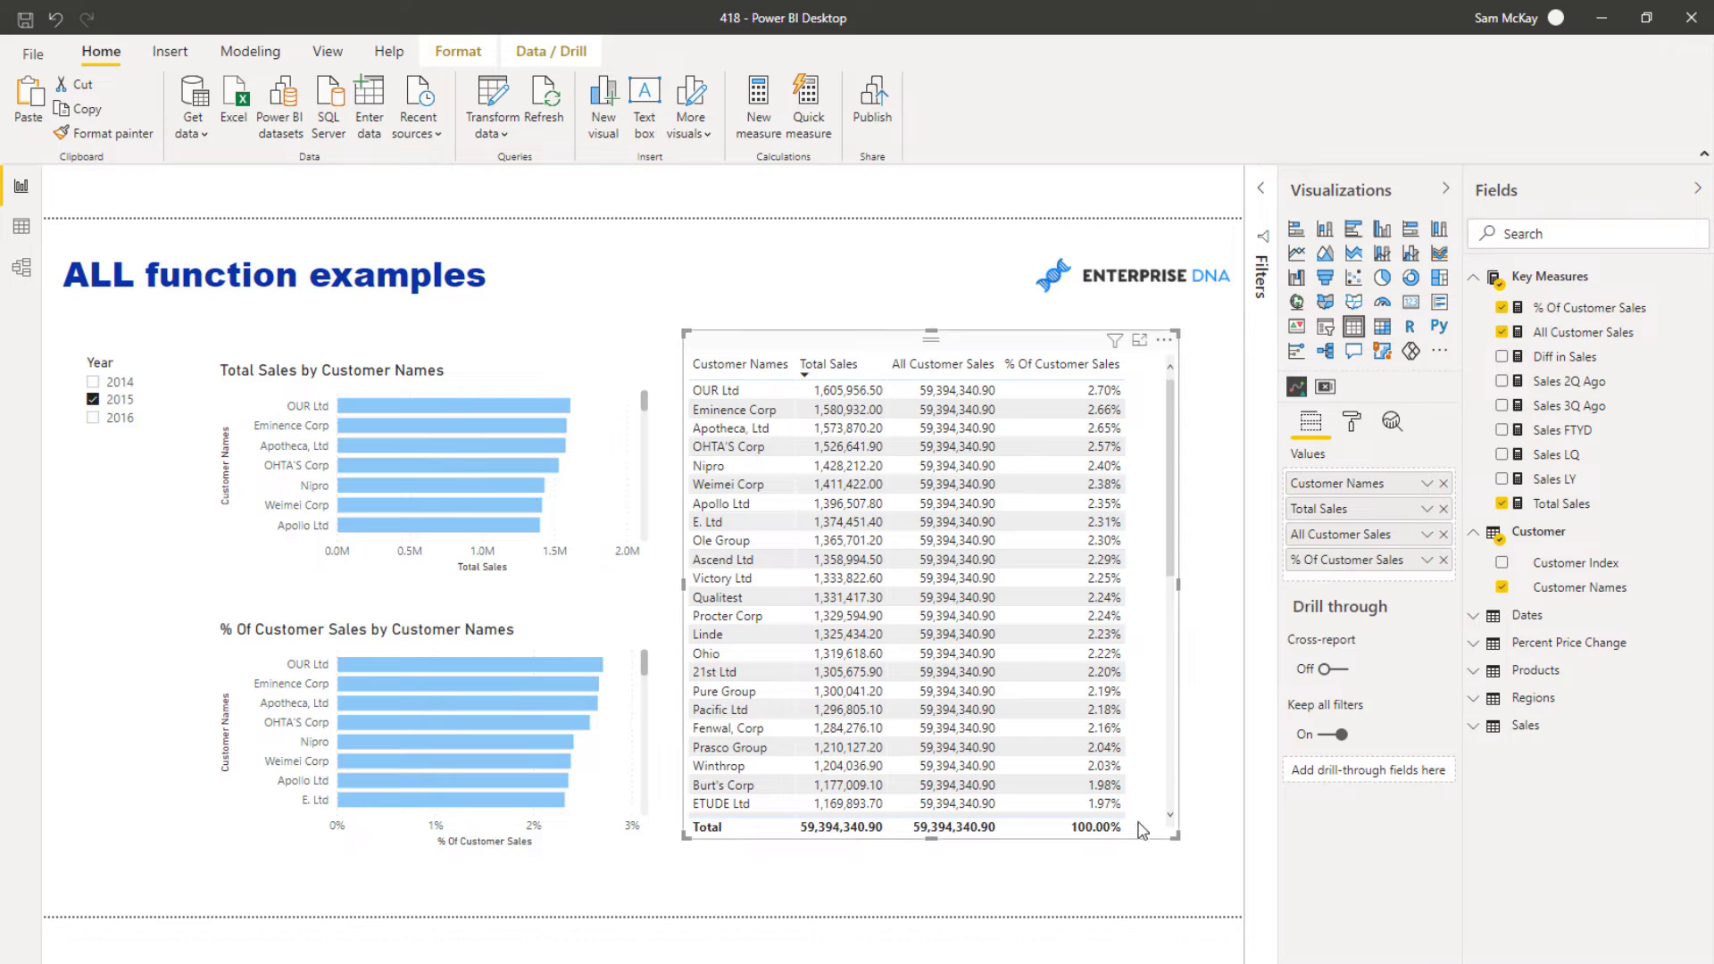
drag(1175, 835, 1196, 554)
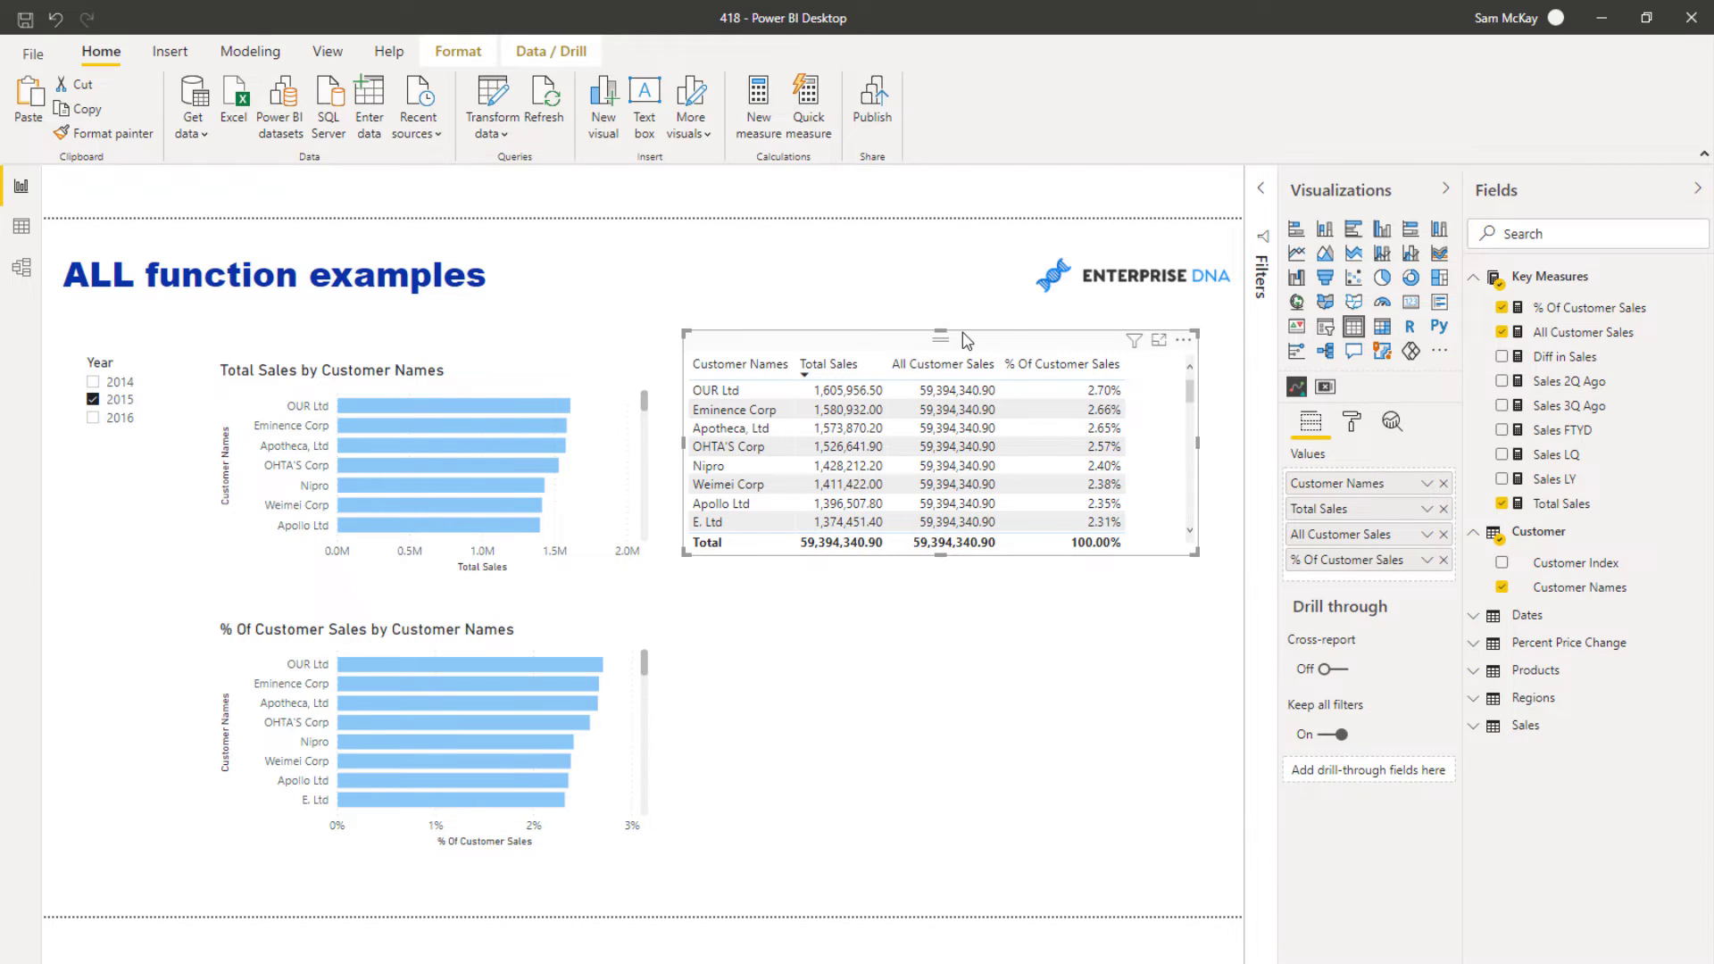
key(ctrl+c)
key(ctrl+v)
drag(966, 341, 964, 634)
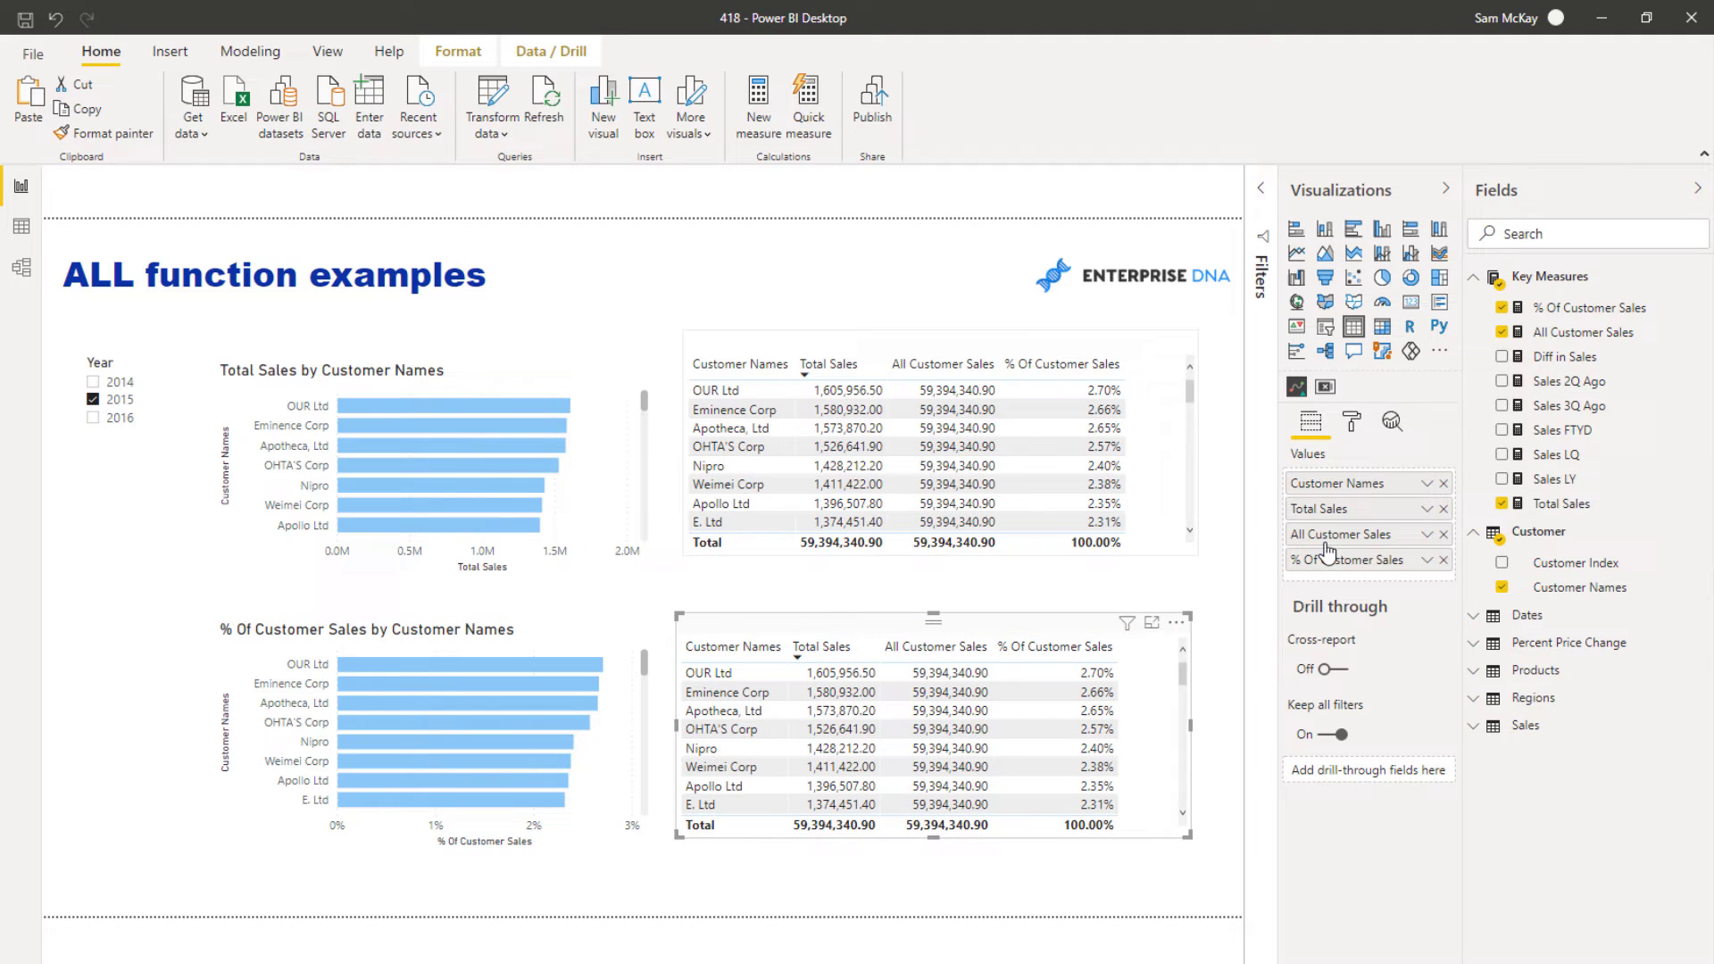
click(1444, 534)
click(1443, 509)
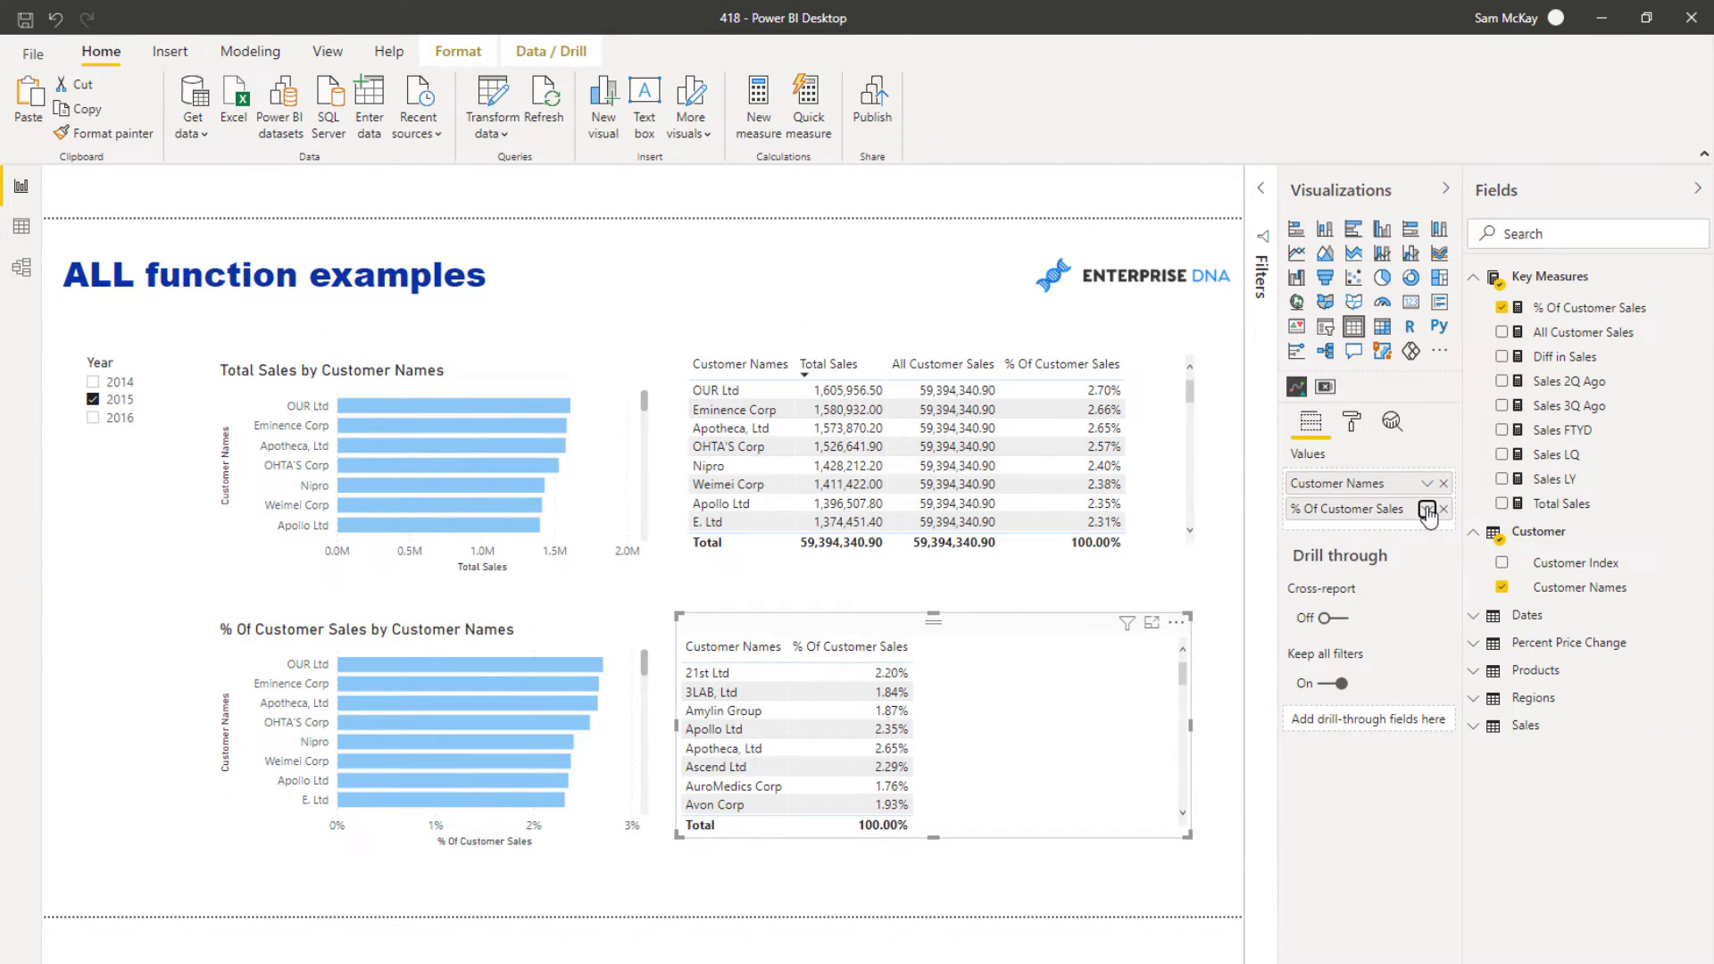
Apply data bars to the lower table's % Of Customer Sales column, then widen the column and narrow the table
click(1427, 510)
mouse_move(1515, 607)
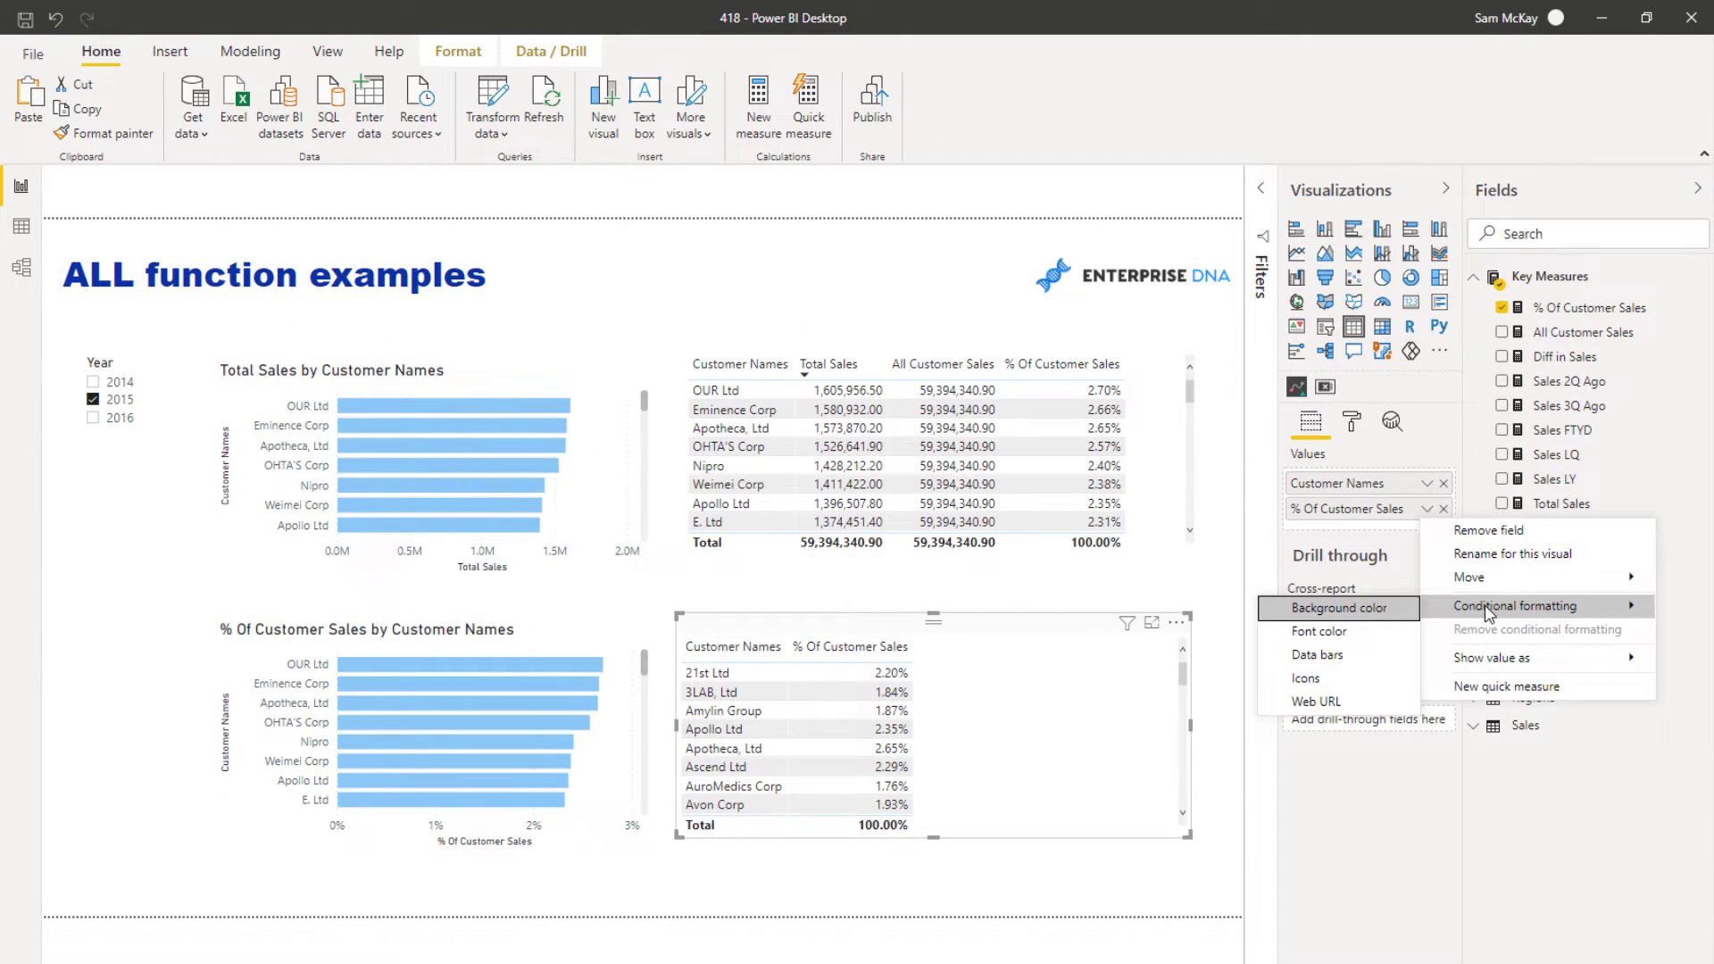
click(1336, 657)
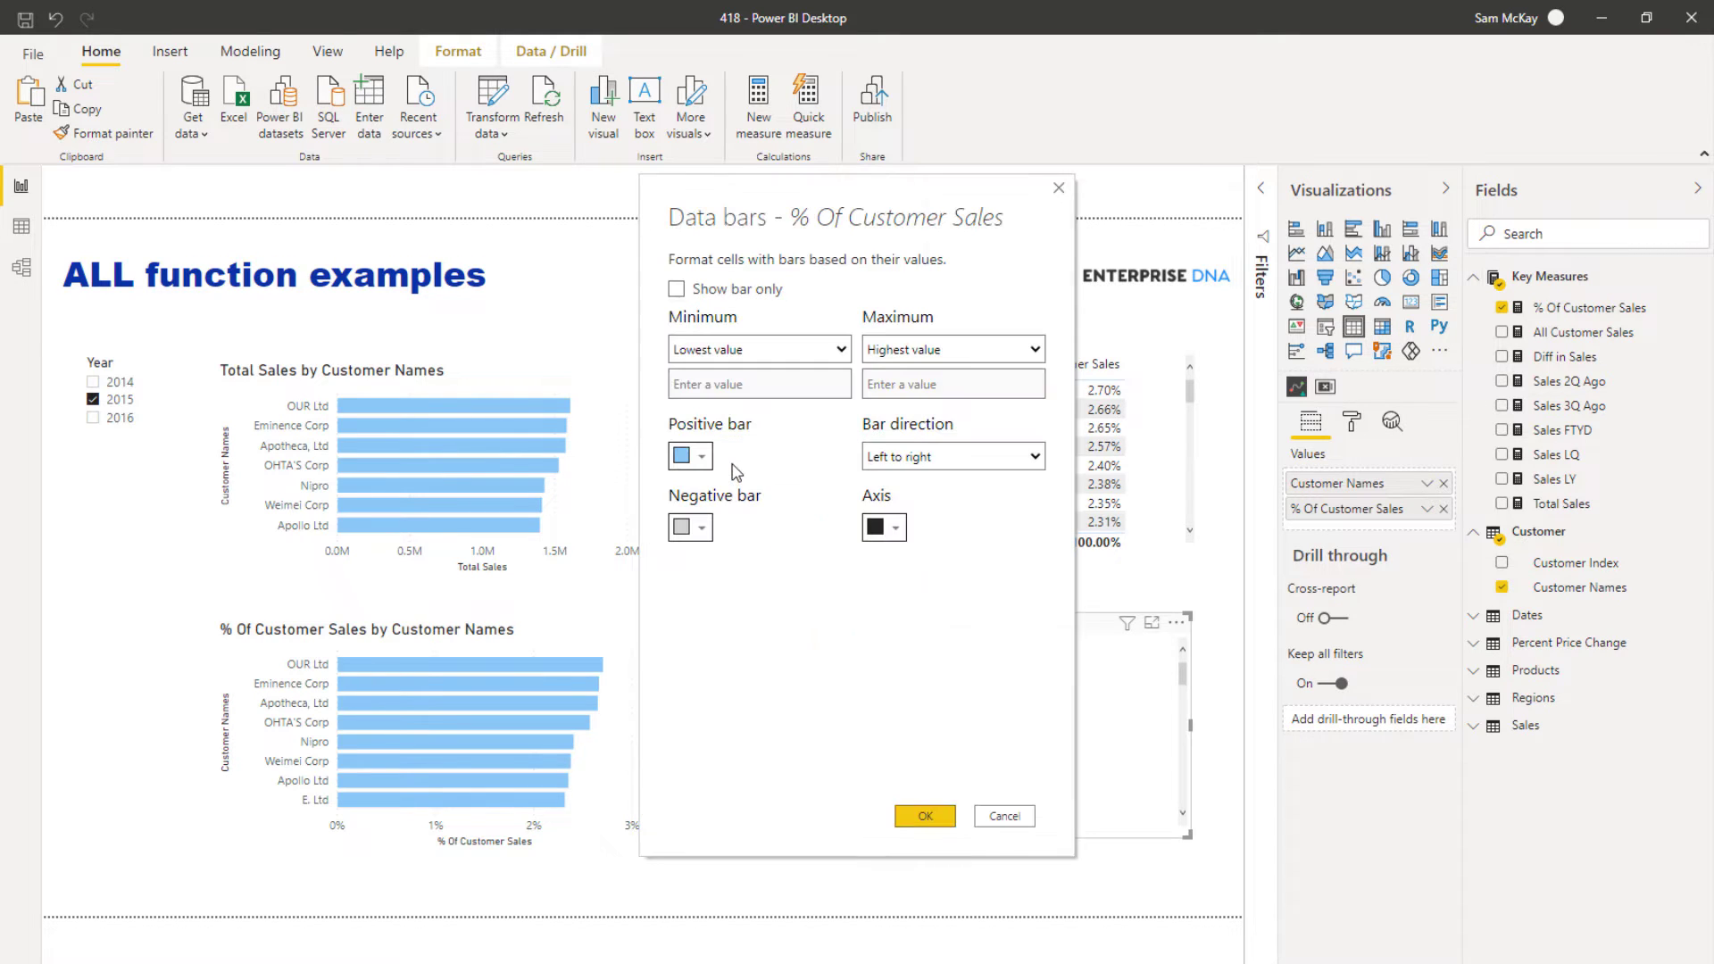
click(903, 813)
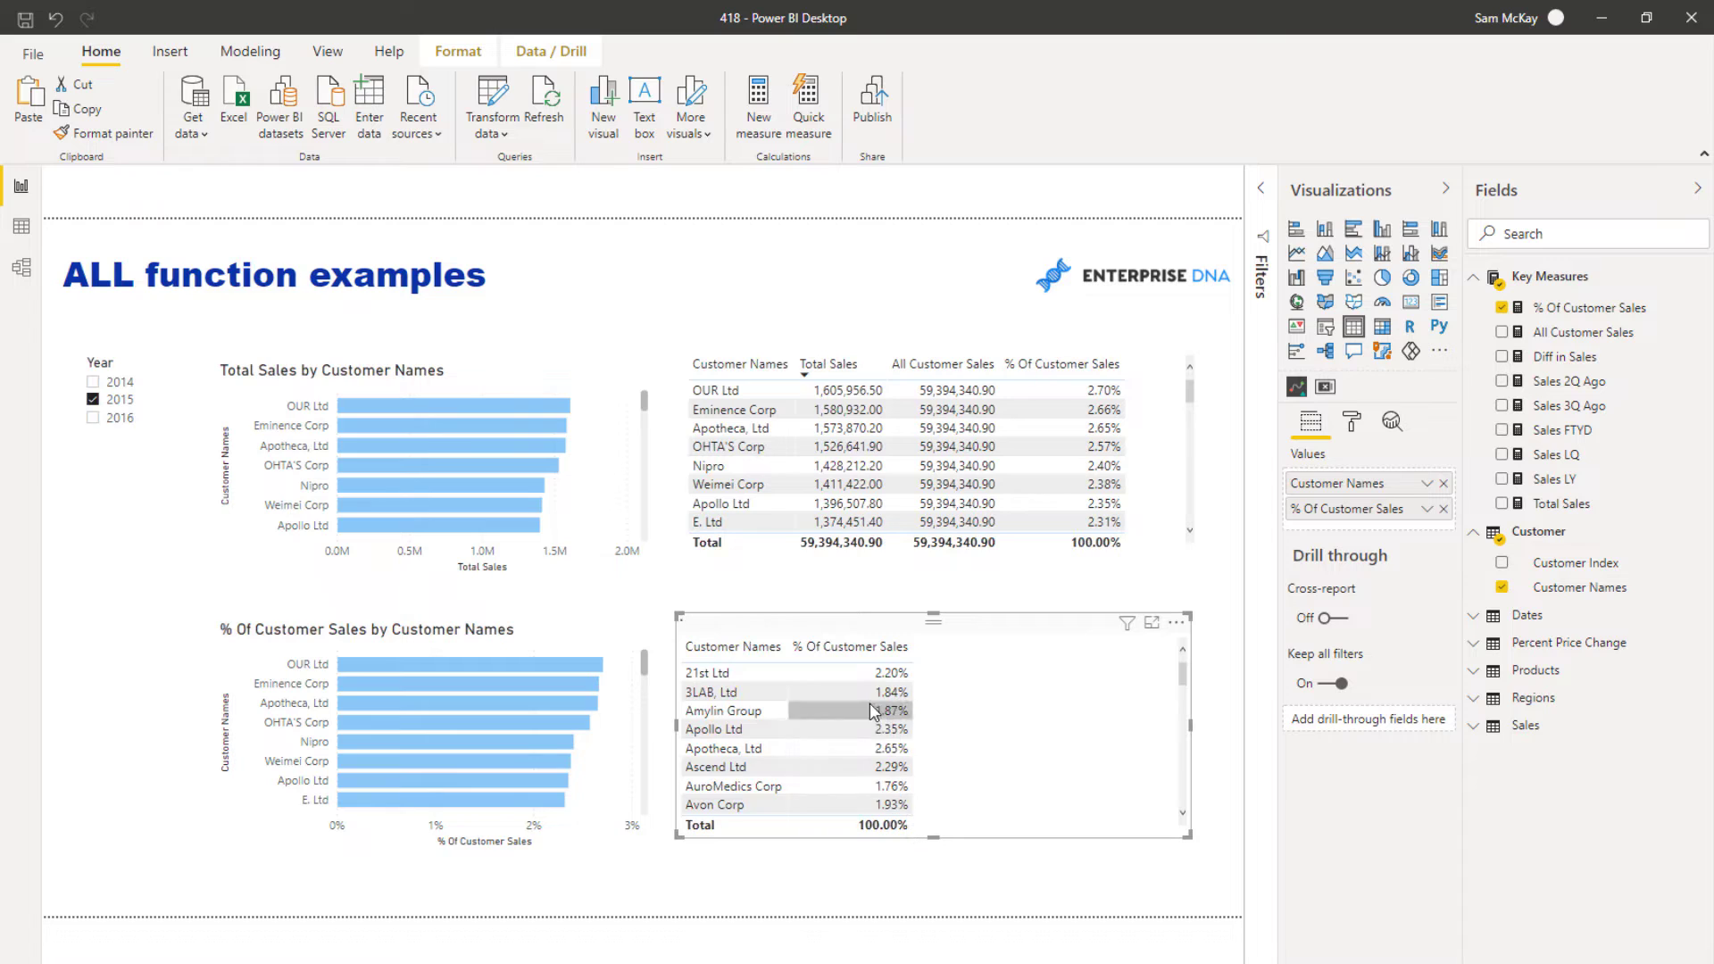
drag(911, 649, 982, 649)
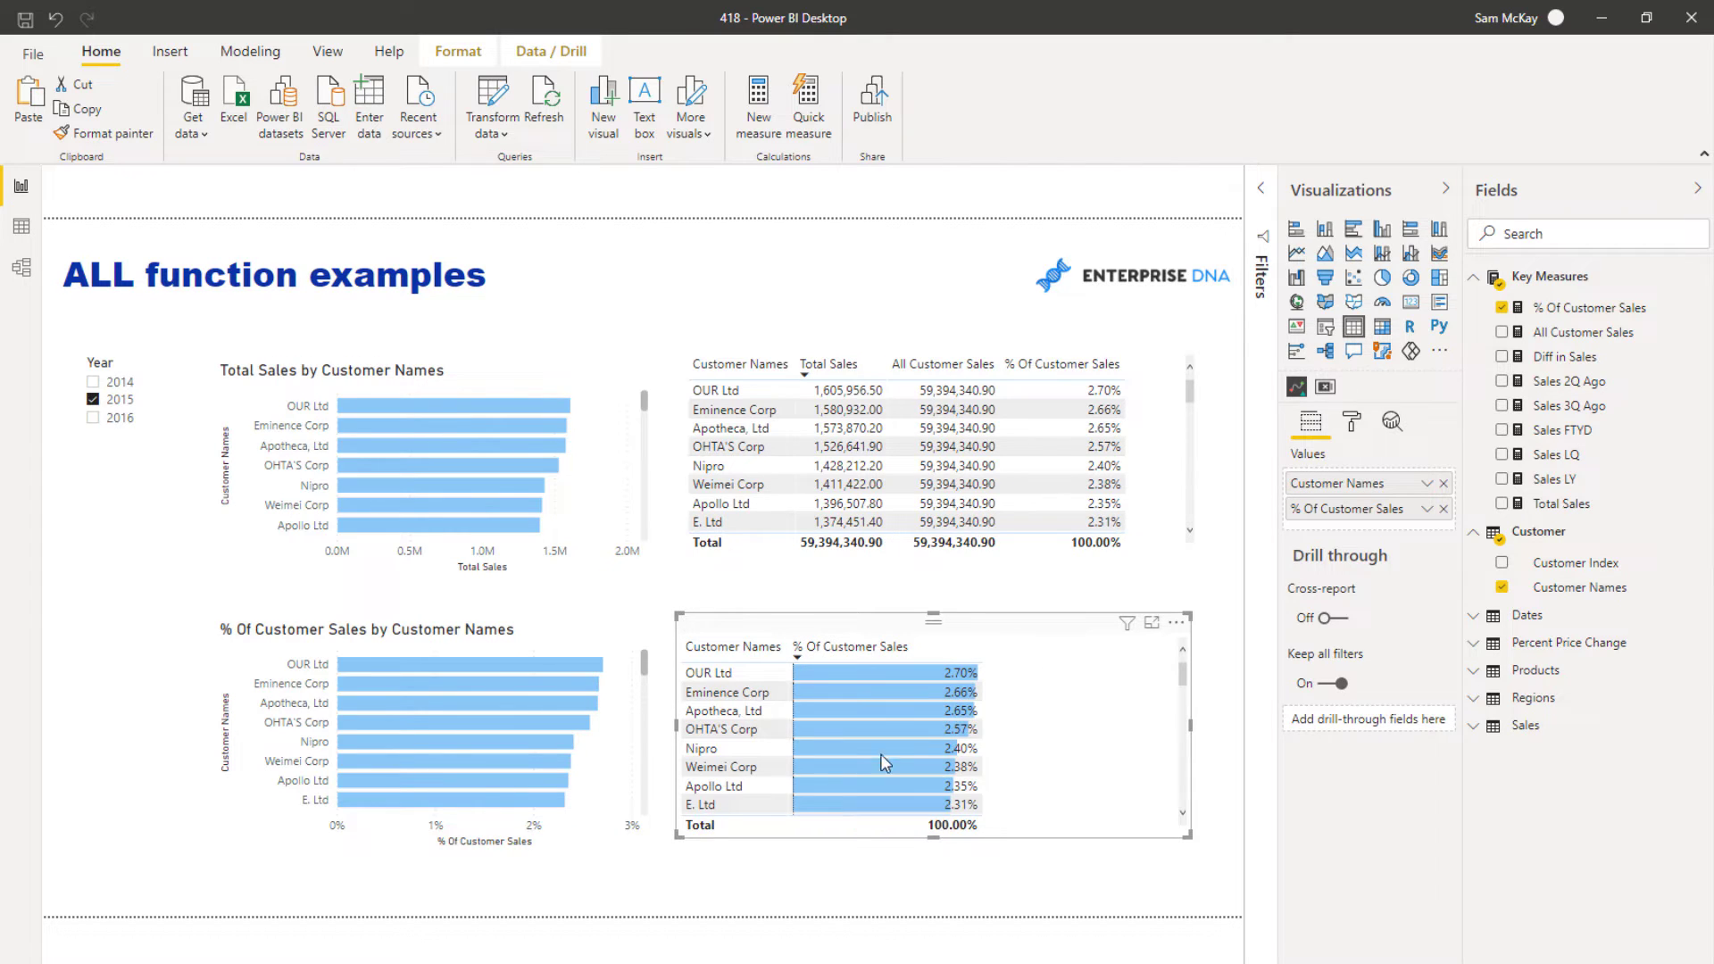
mouse_move(678, 838)
mouse_down()
mouse_move(726, 842)
mouse_move(708, 841)
mouse_up()
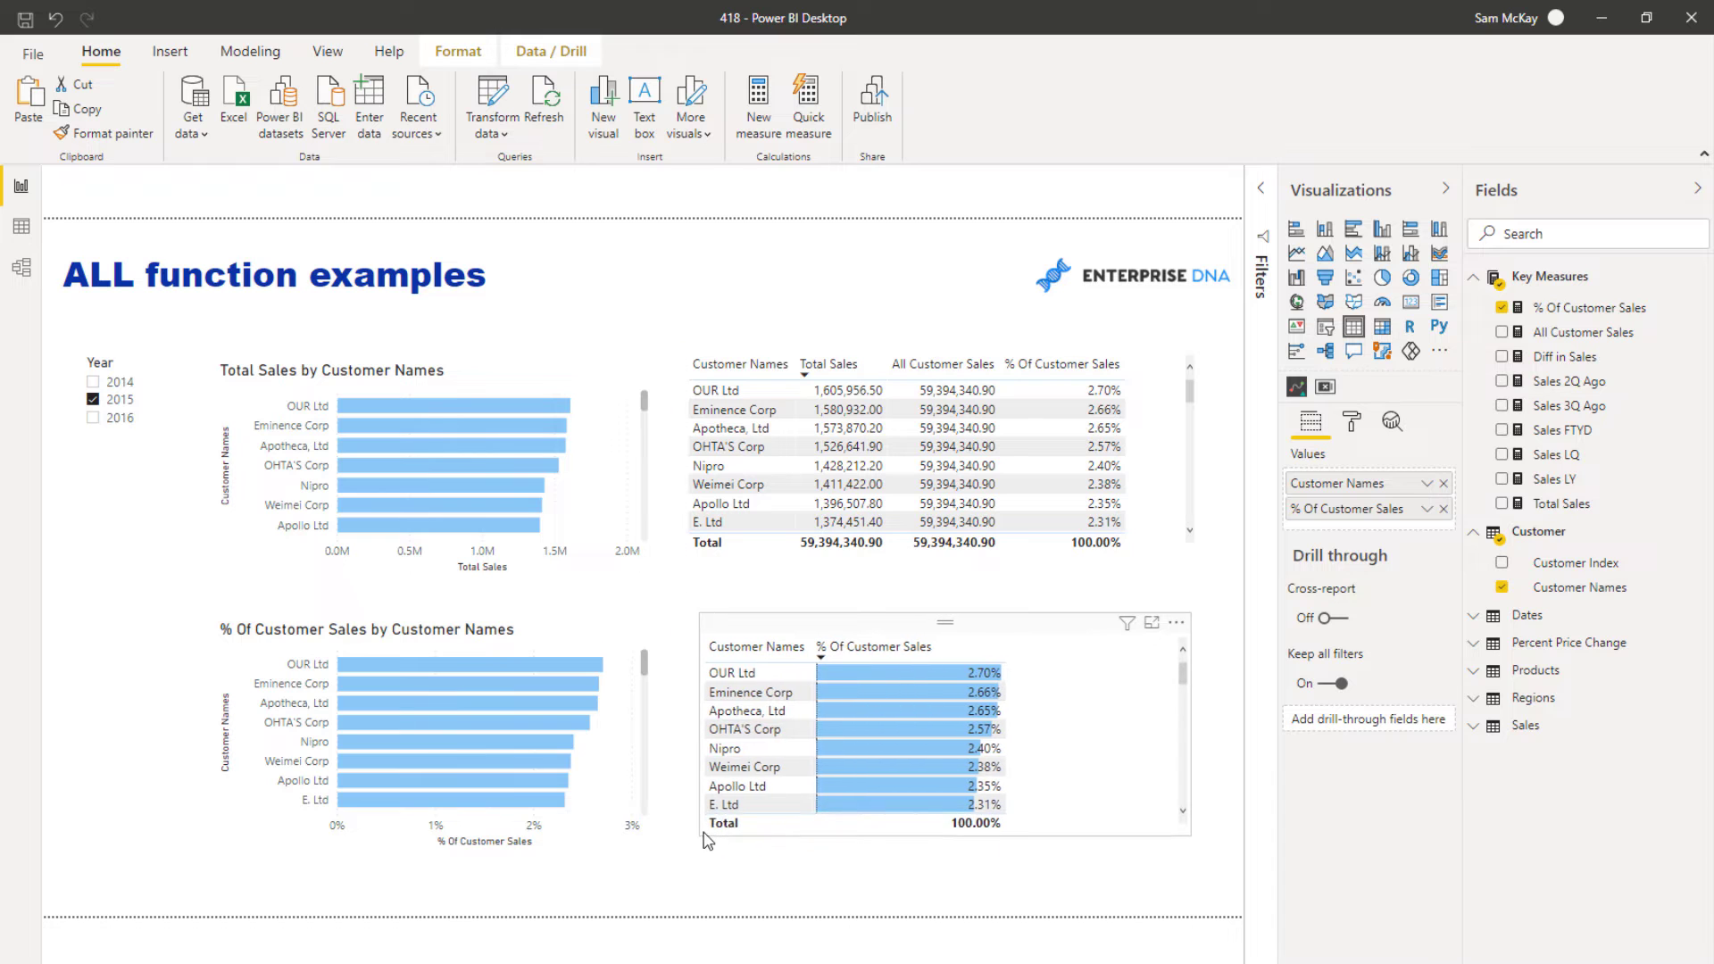
Delete the lower data-bar table and select the top customer table
click(1598, 308)
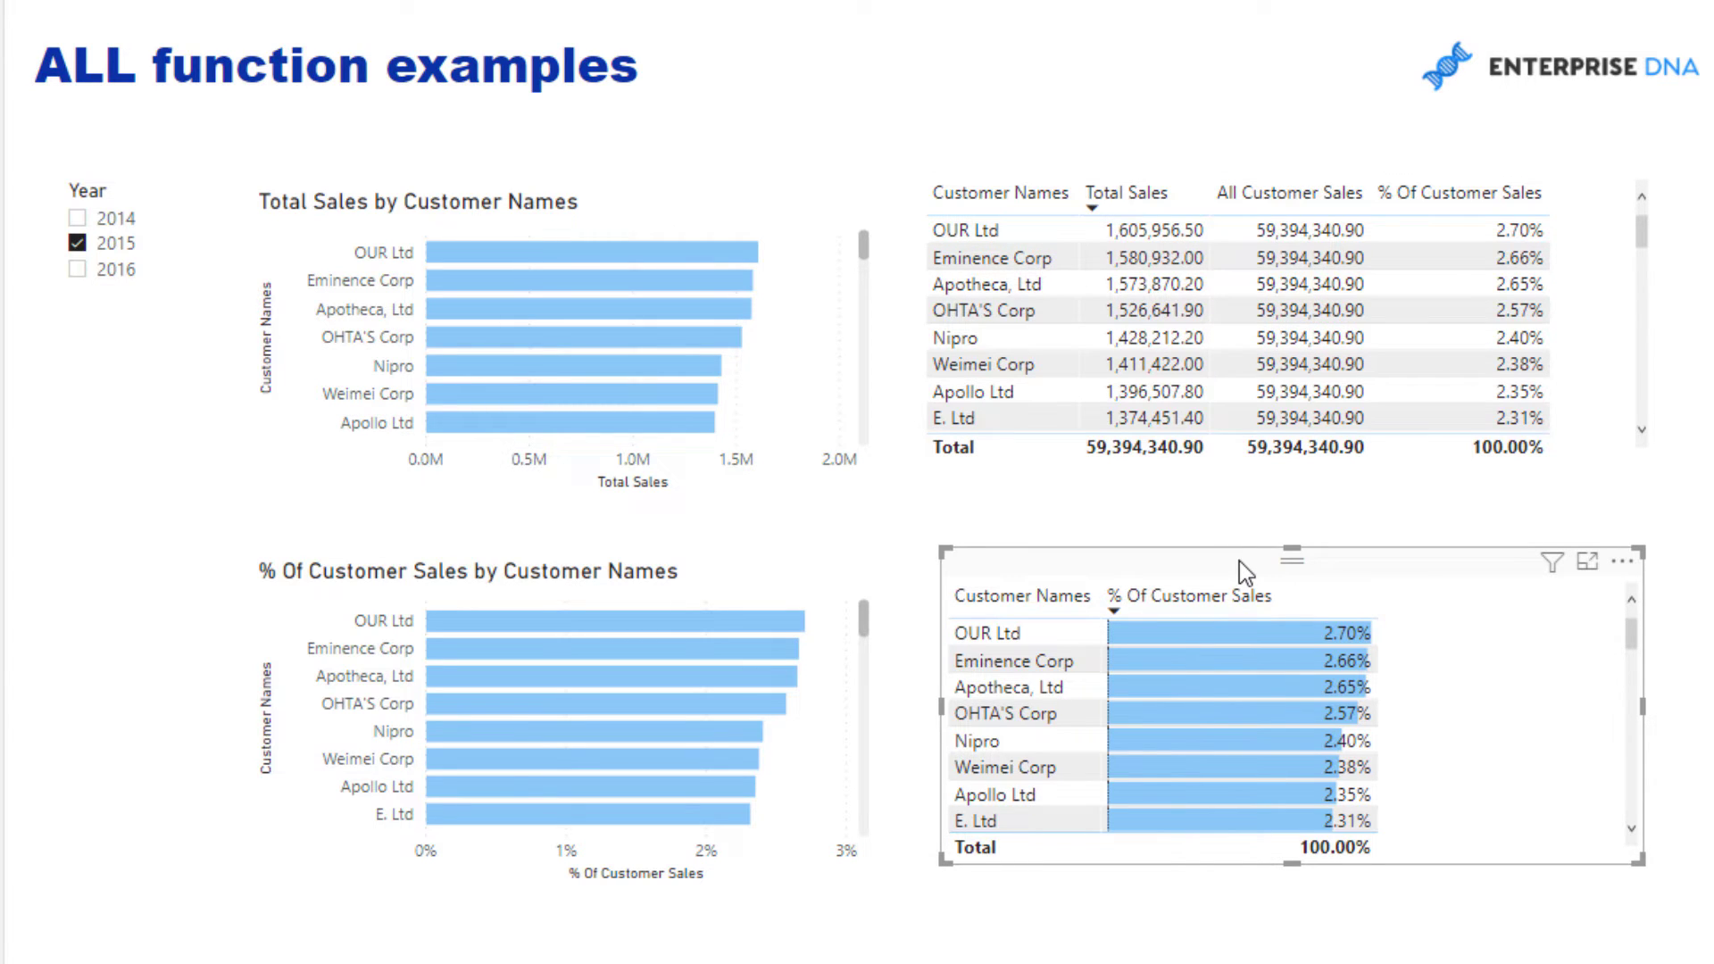
drag(1239, 561, 1252, 569)
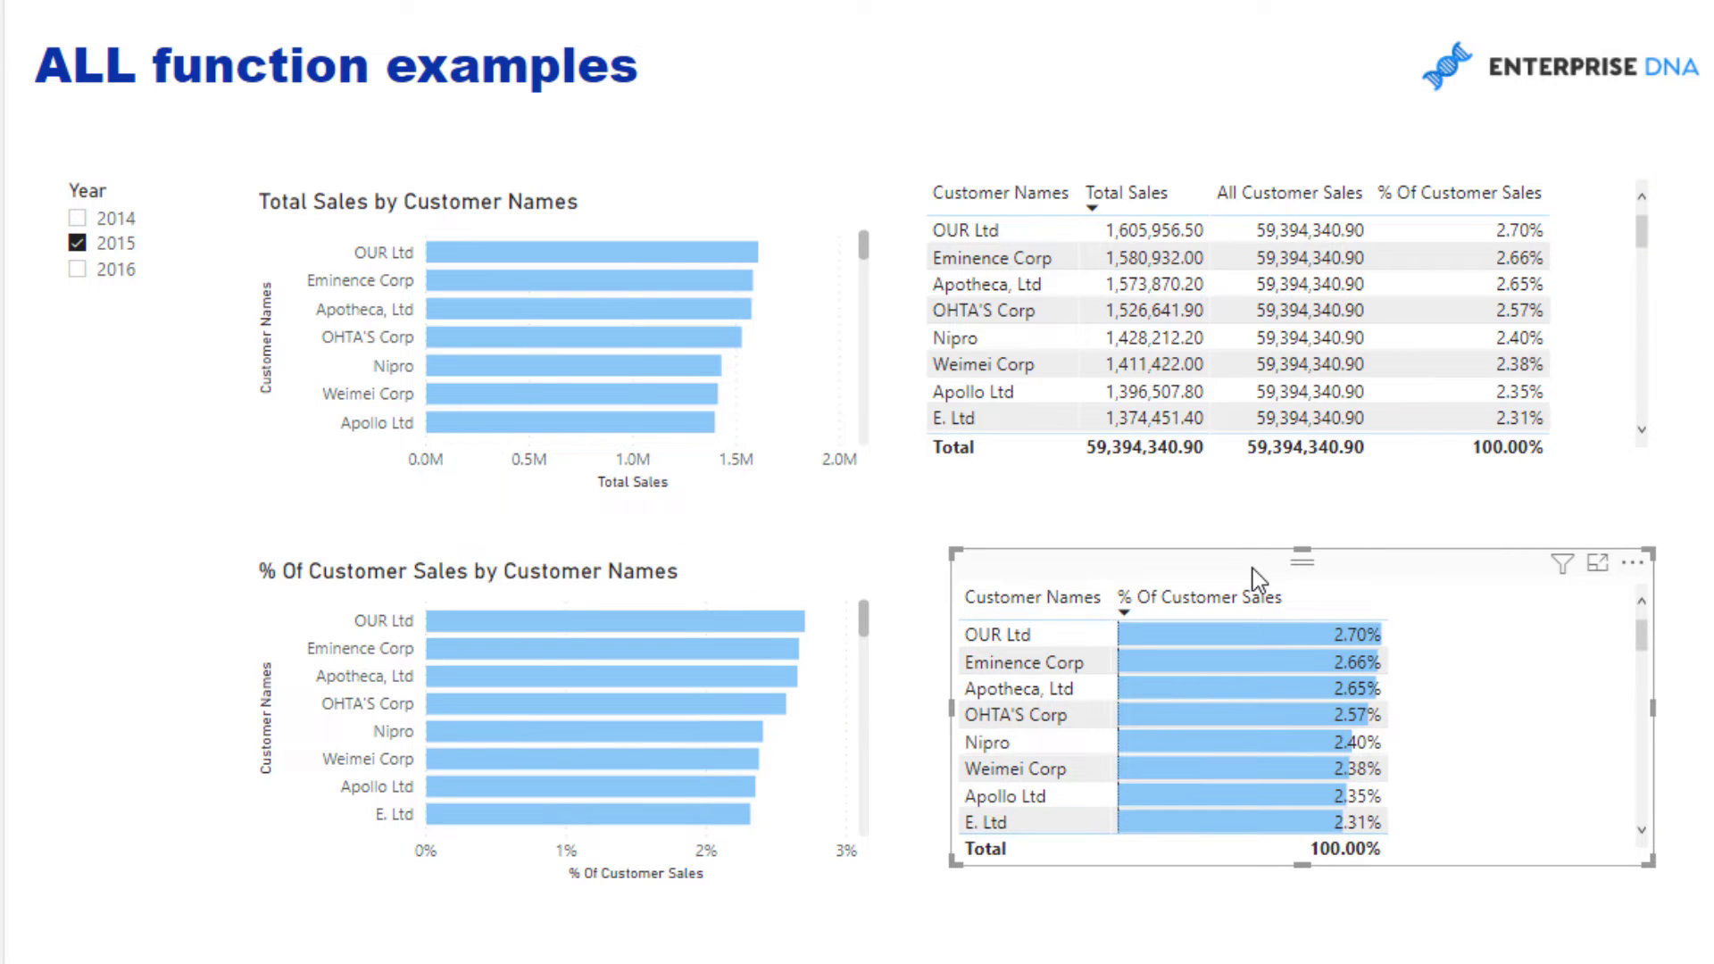
key(Delete)
click(1362, 317)
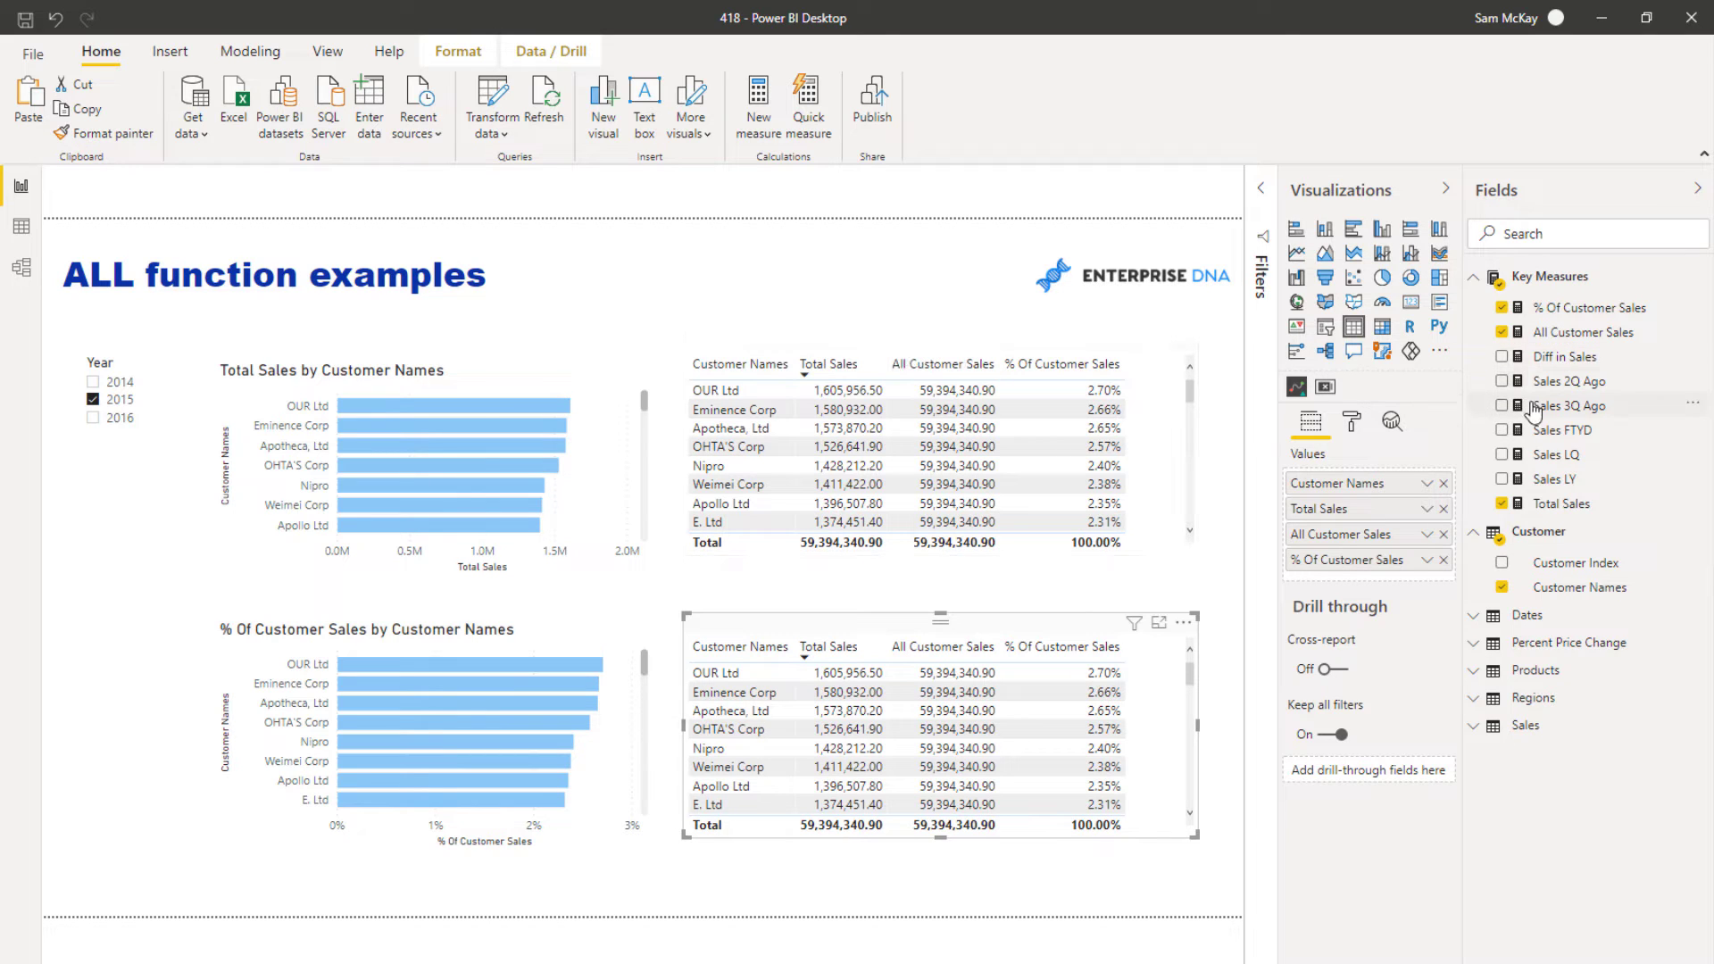
Replace Customer Names with Products' Product Name in the lower table, then enlarge and reposition it
click(1563, 678)
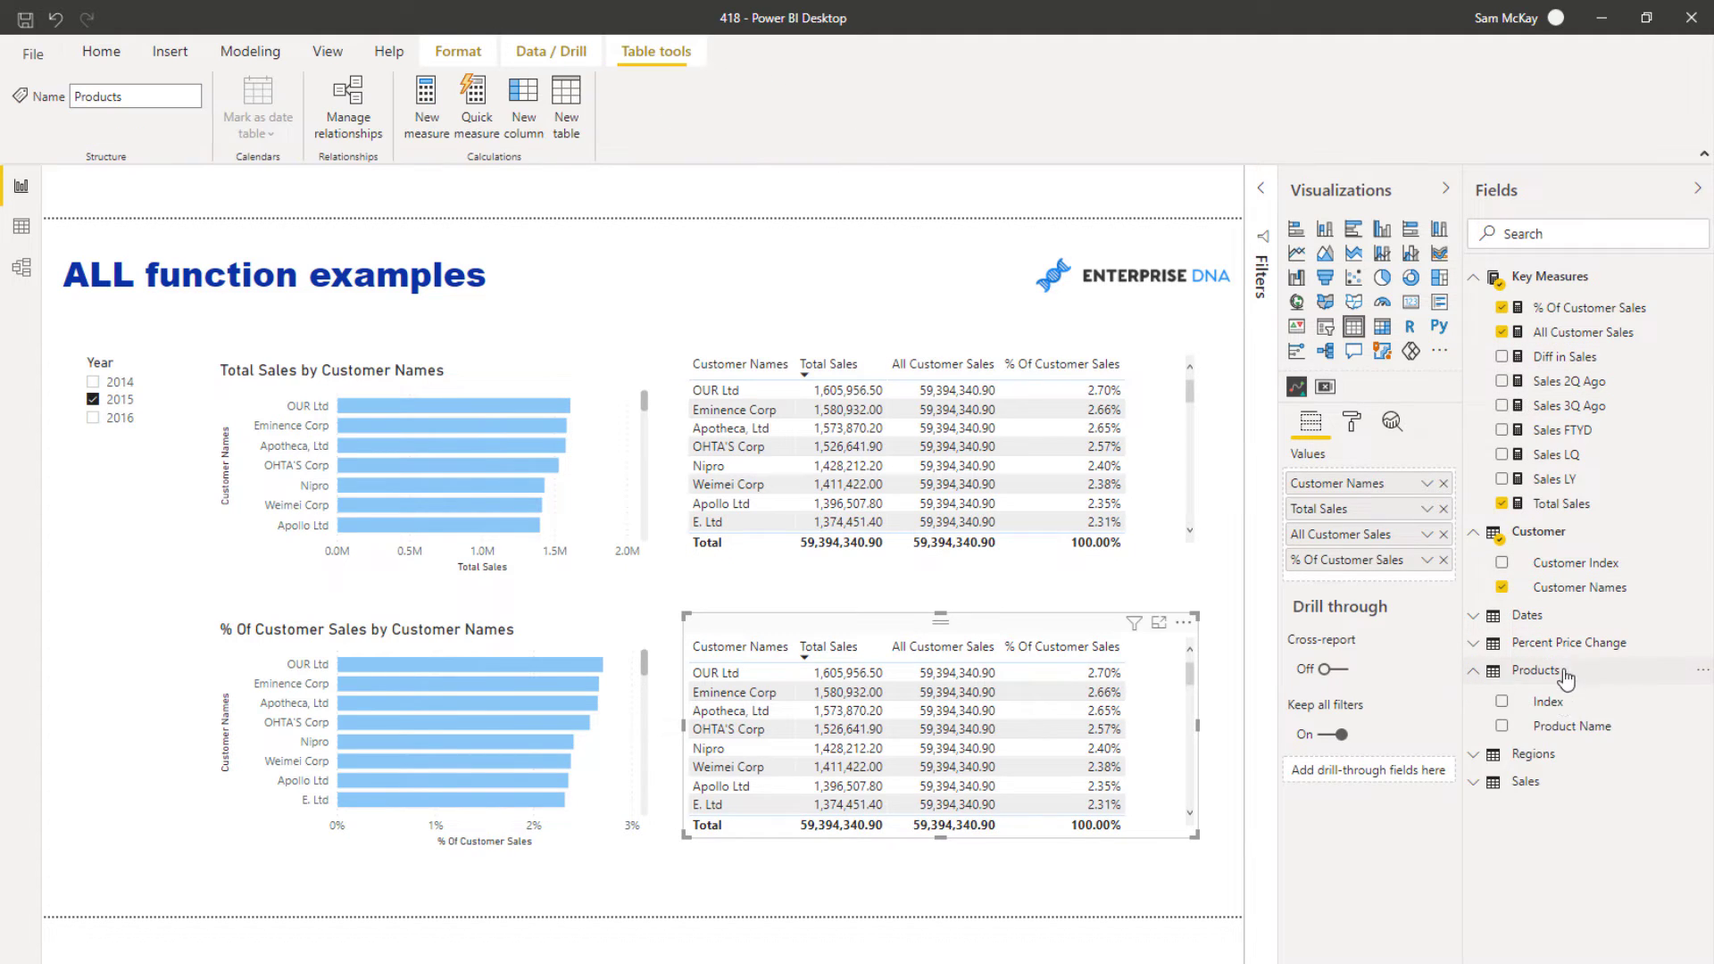
drag(1568, 726, 1383, 505)
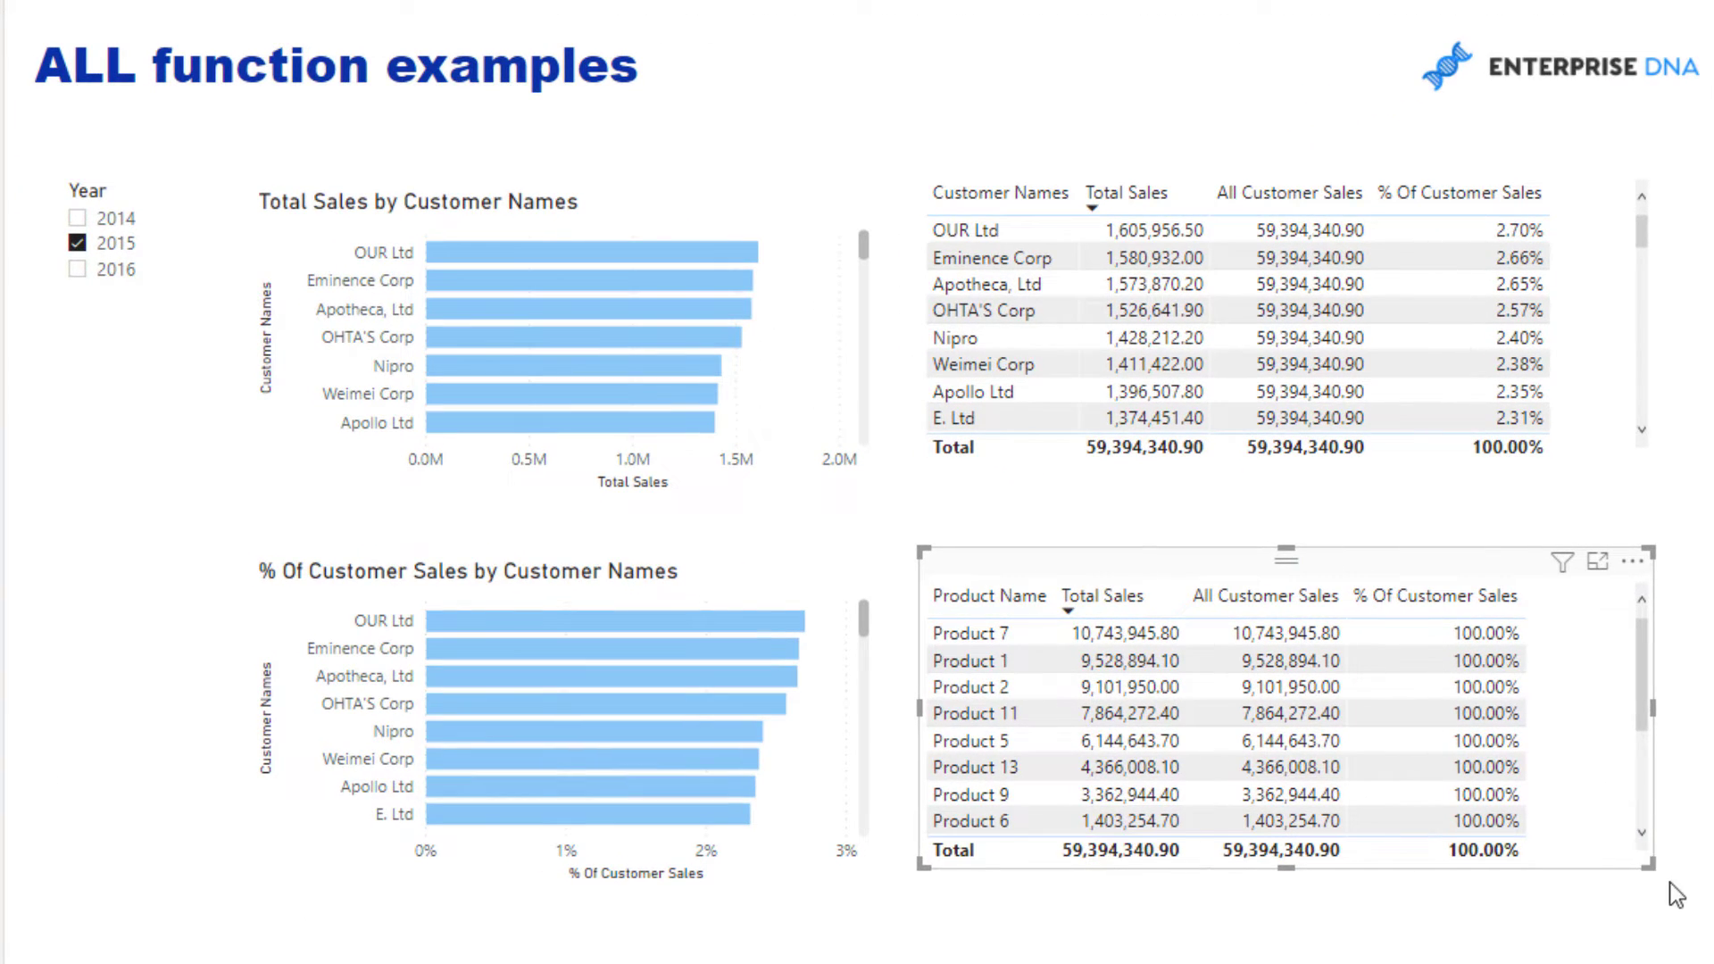
drag(1669, 884, 1675, 882)
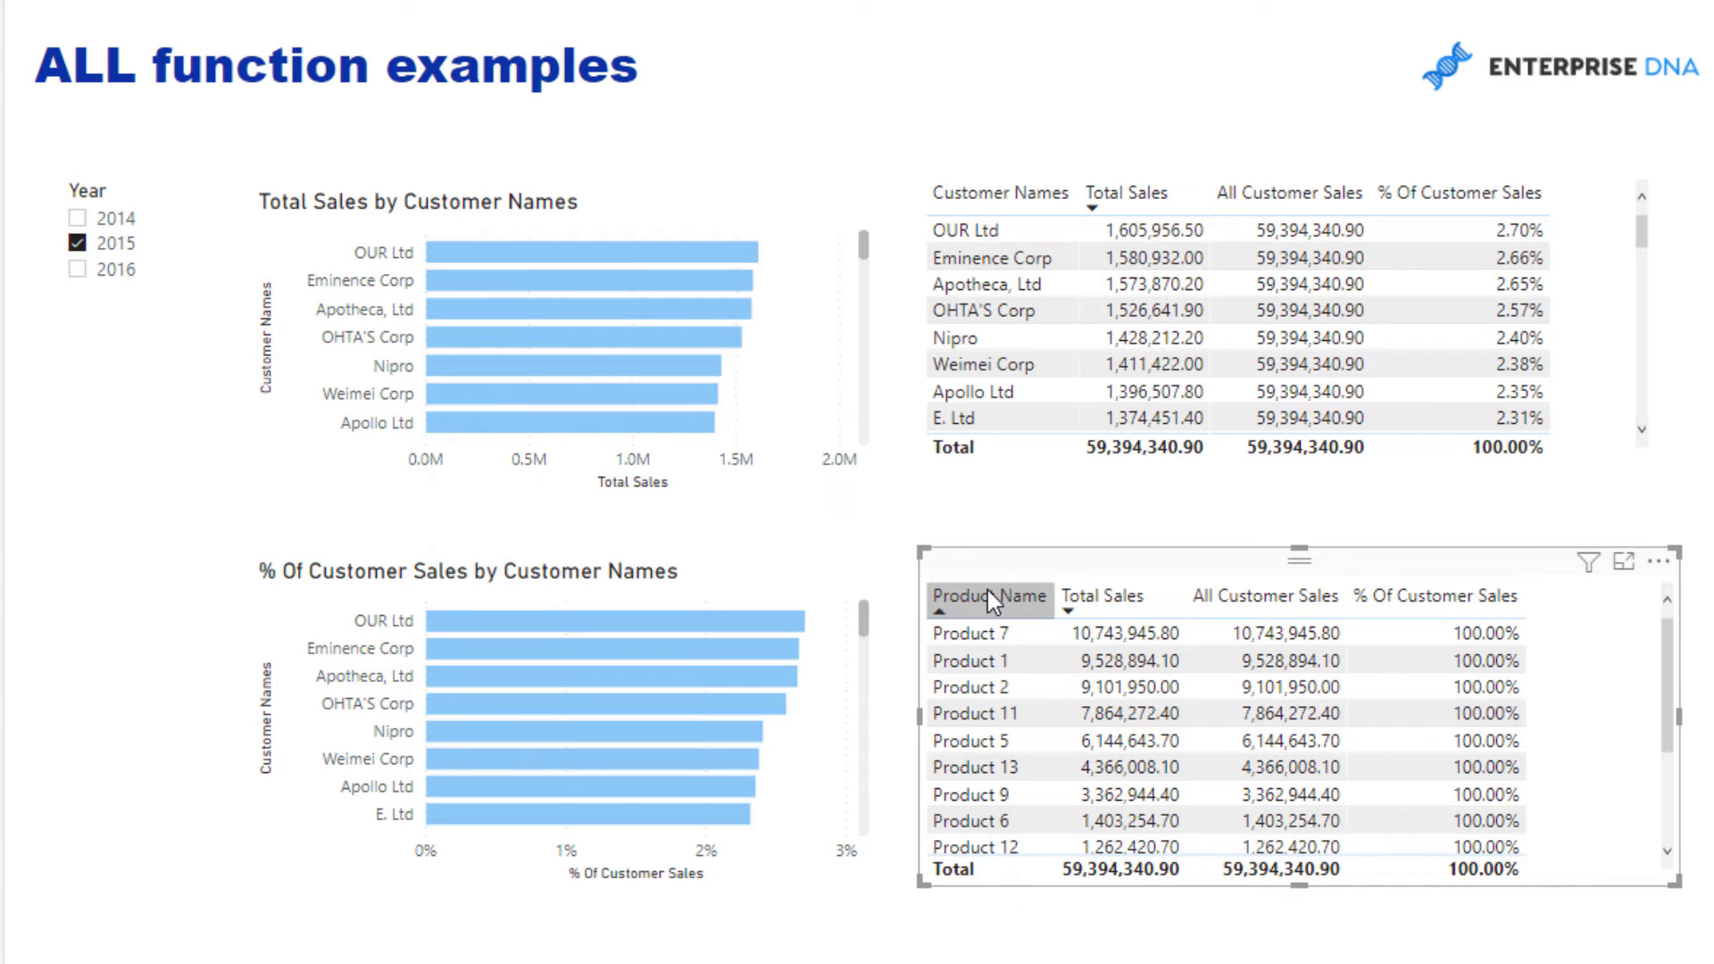
drag(1037, 549, 1033, 549)
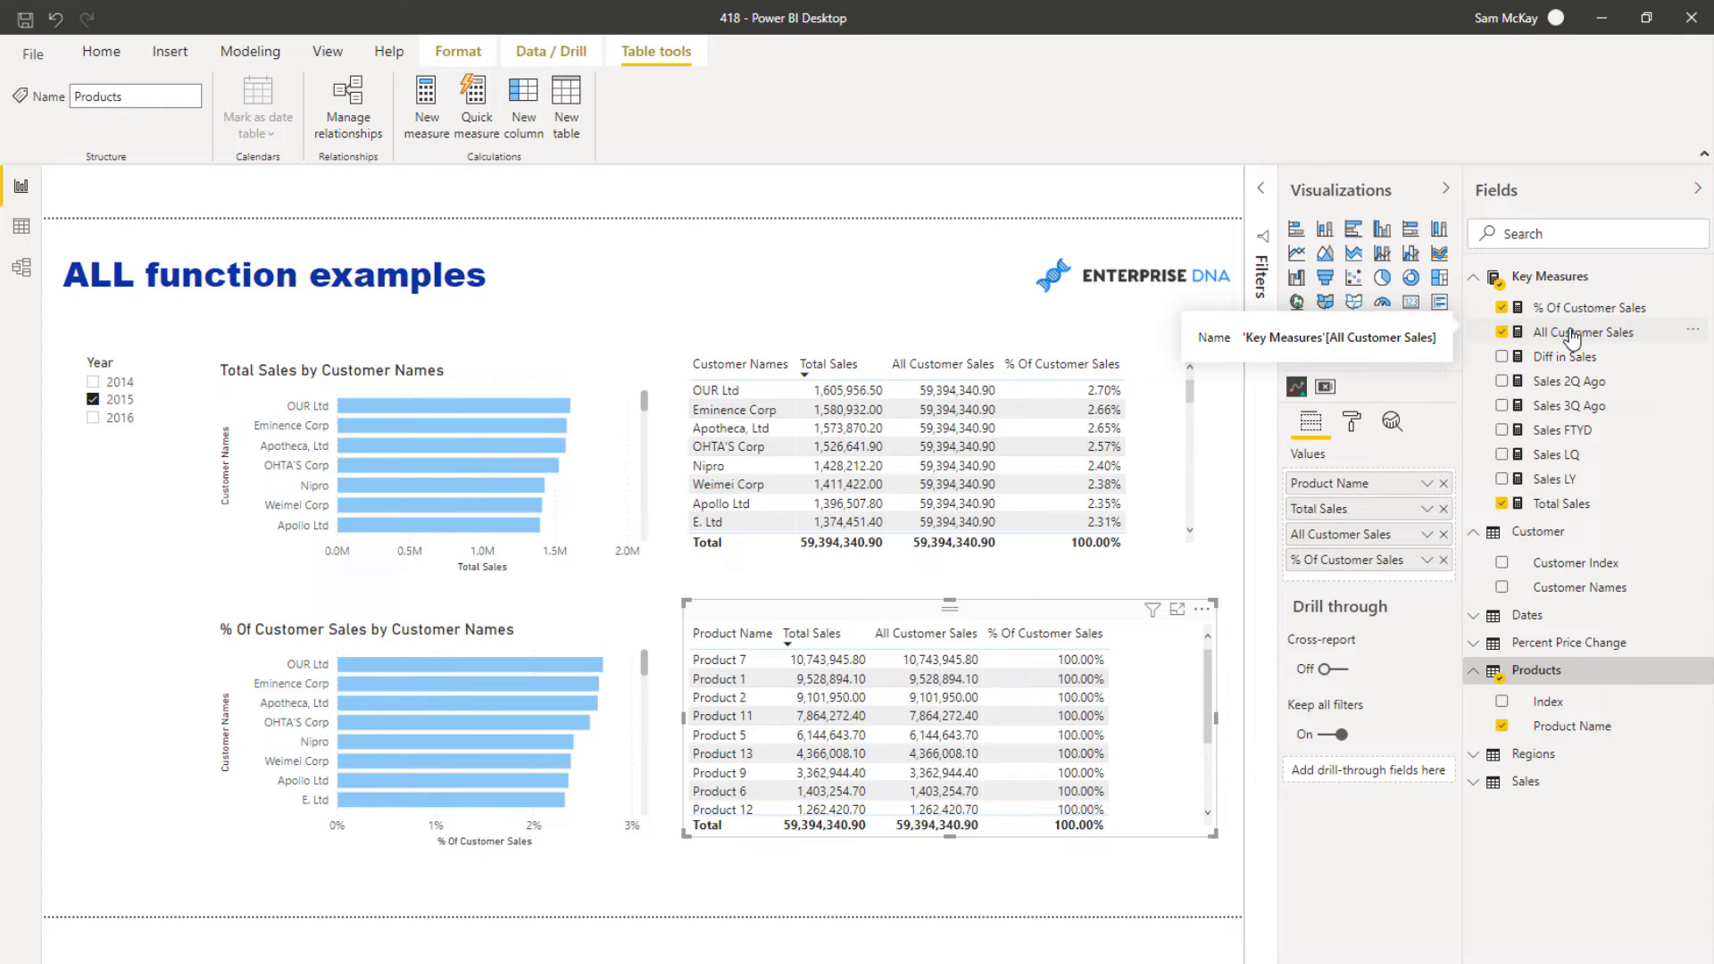
Show the All Customer Sales DAX formula and highlight its ALL over Customer Names
click(1573, 334)
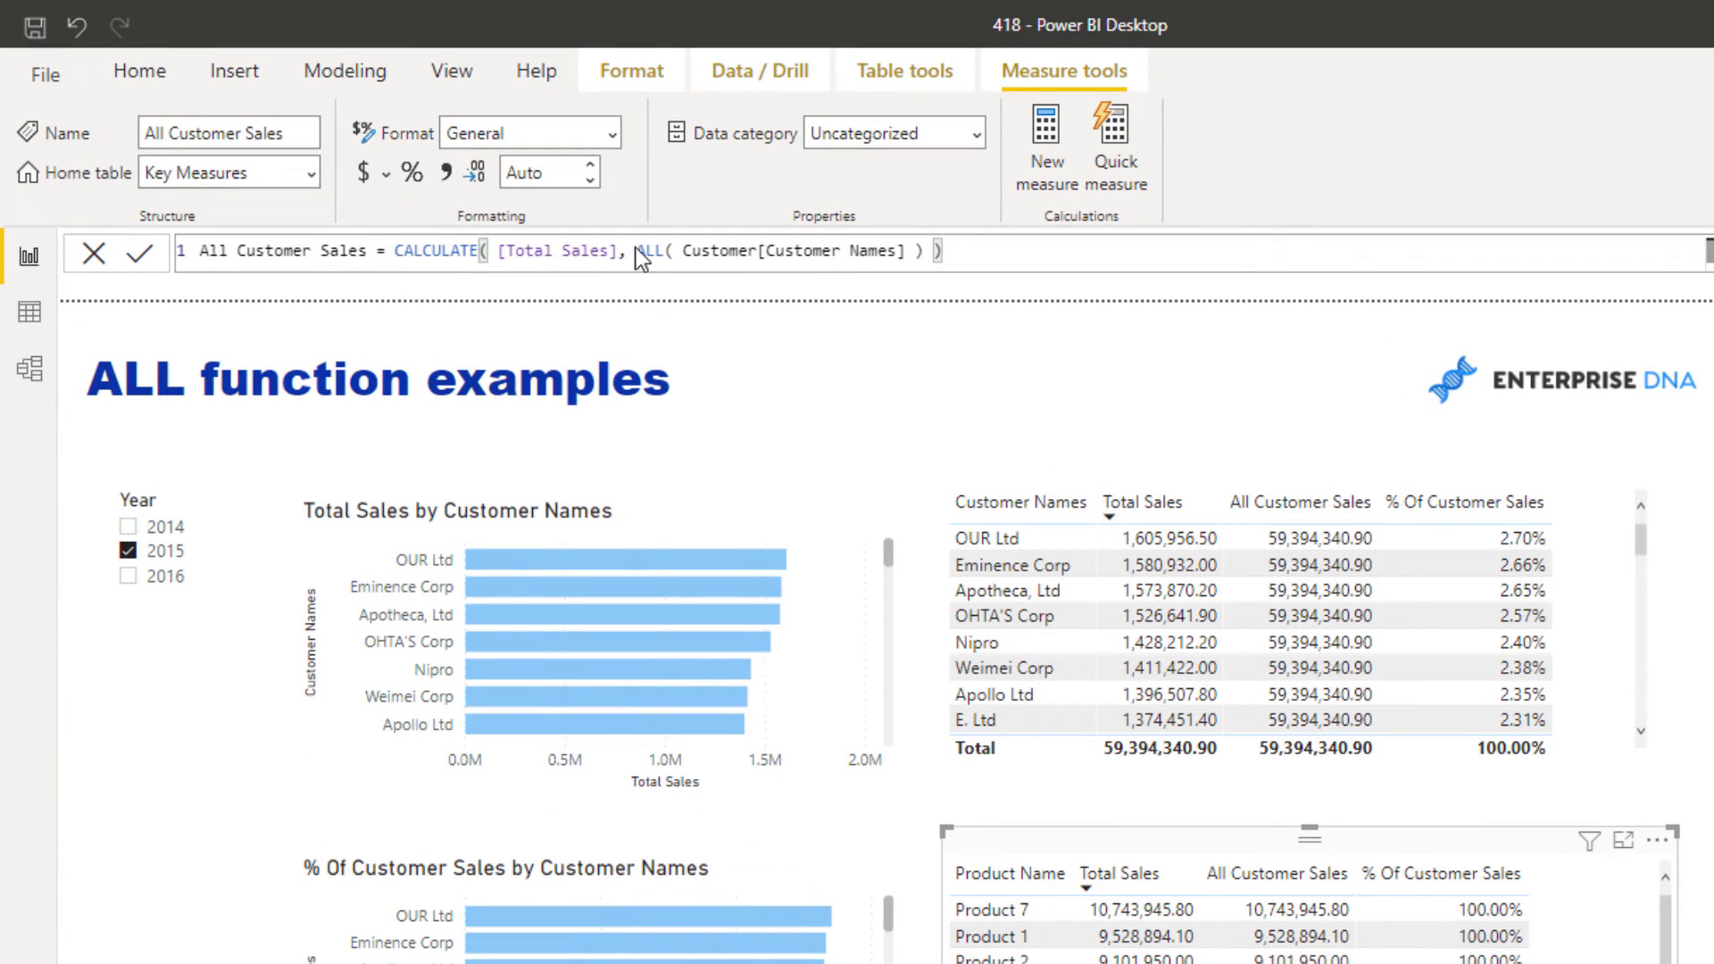
click(638, 251)
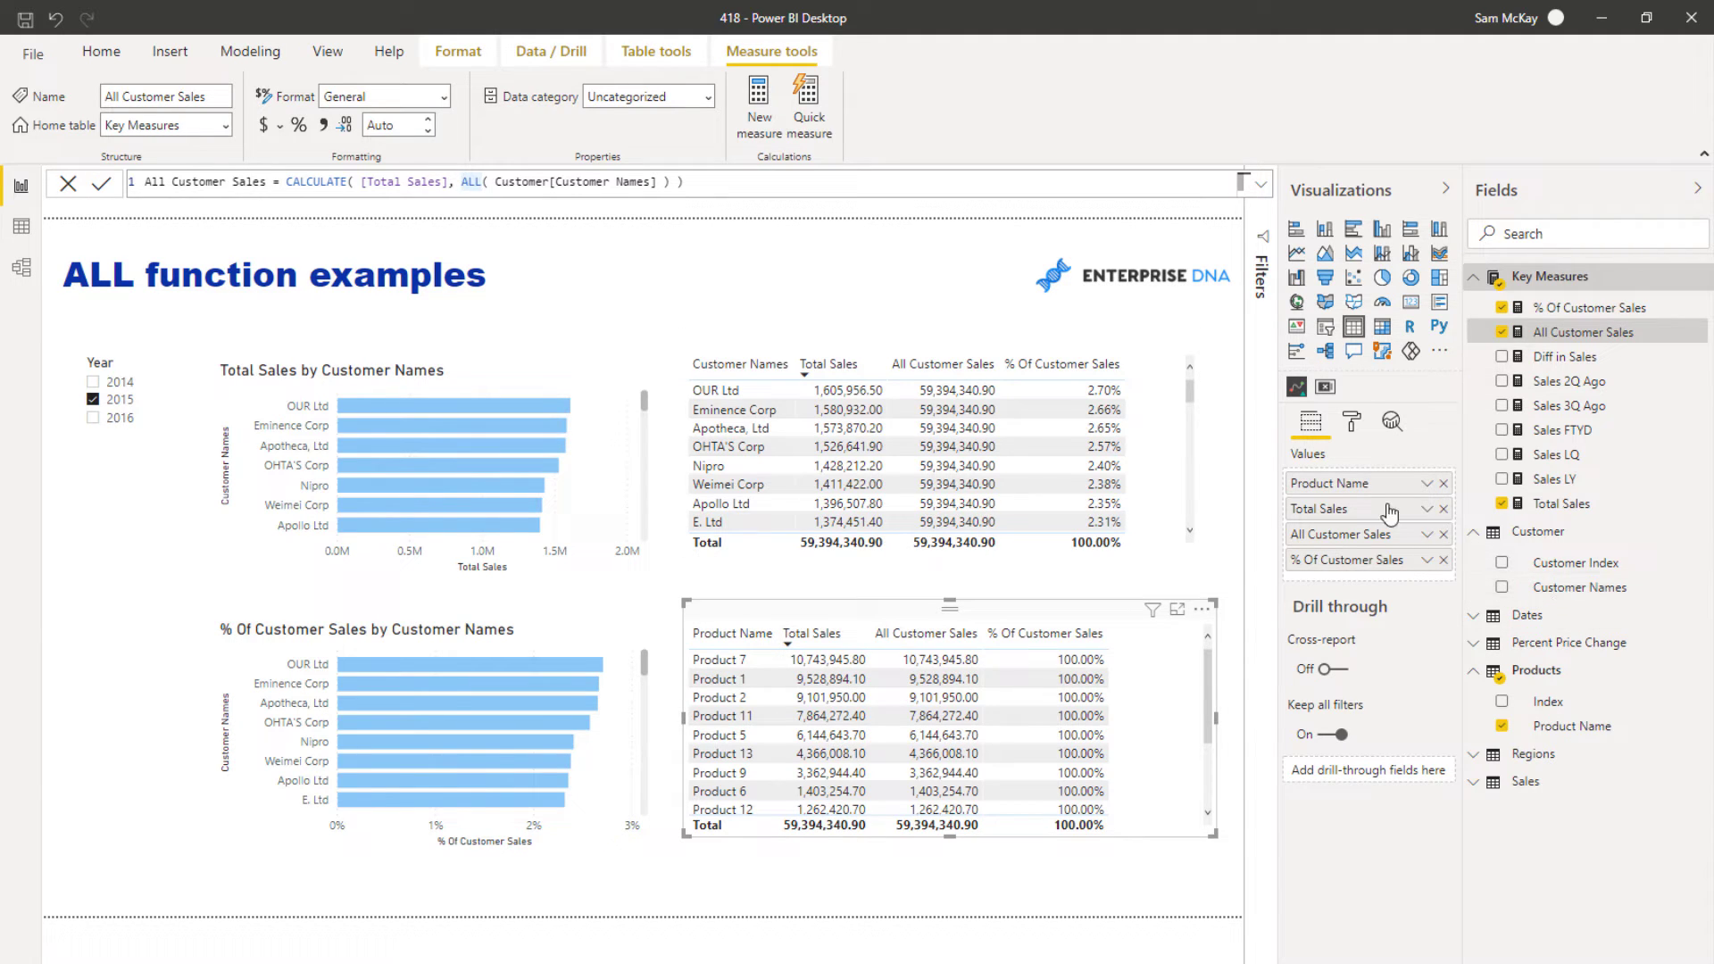
Add Customer Names to the product table and sort by Product Name, showing Product 1's repeated 9,528,894.10
drag(1576, 587, 1357, 492)
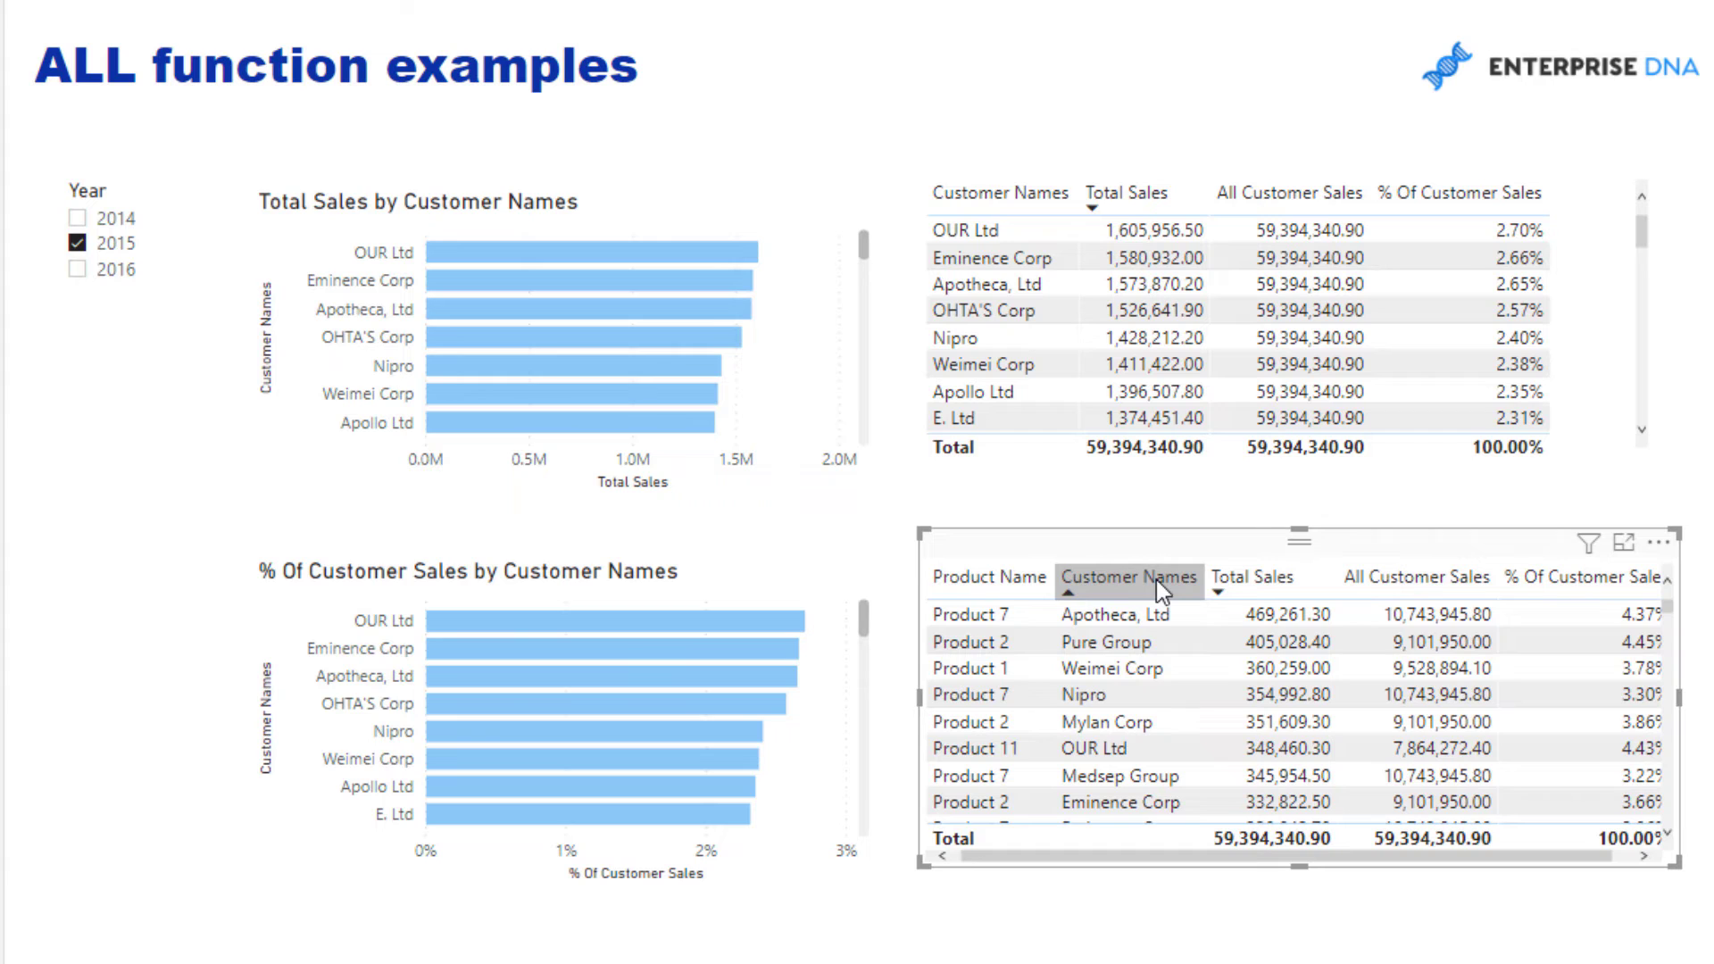
click(1155, 580)
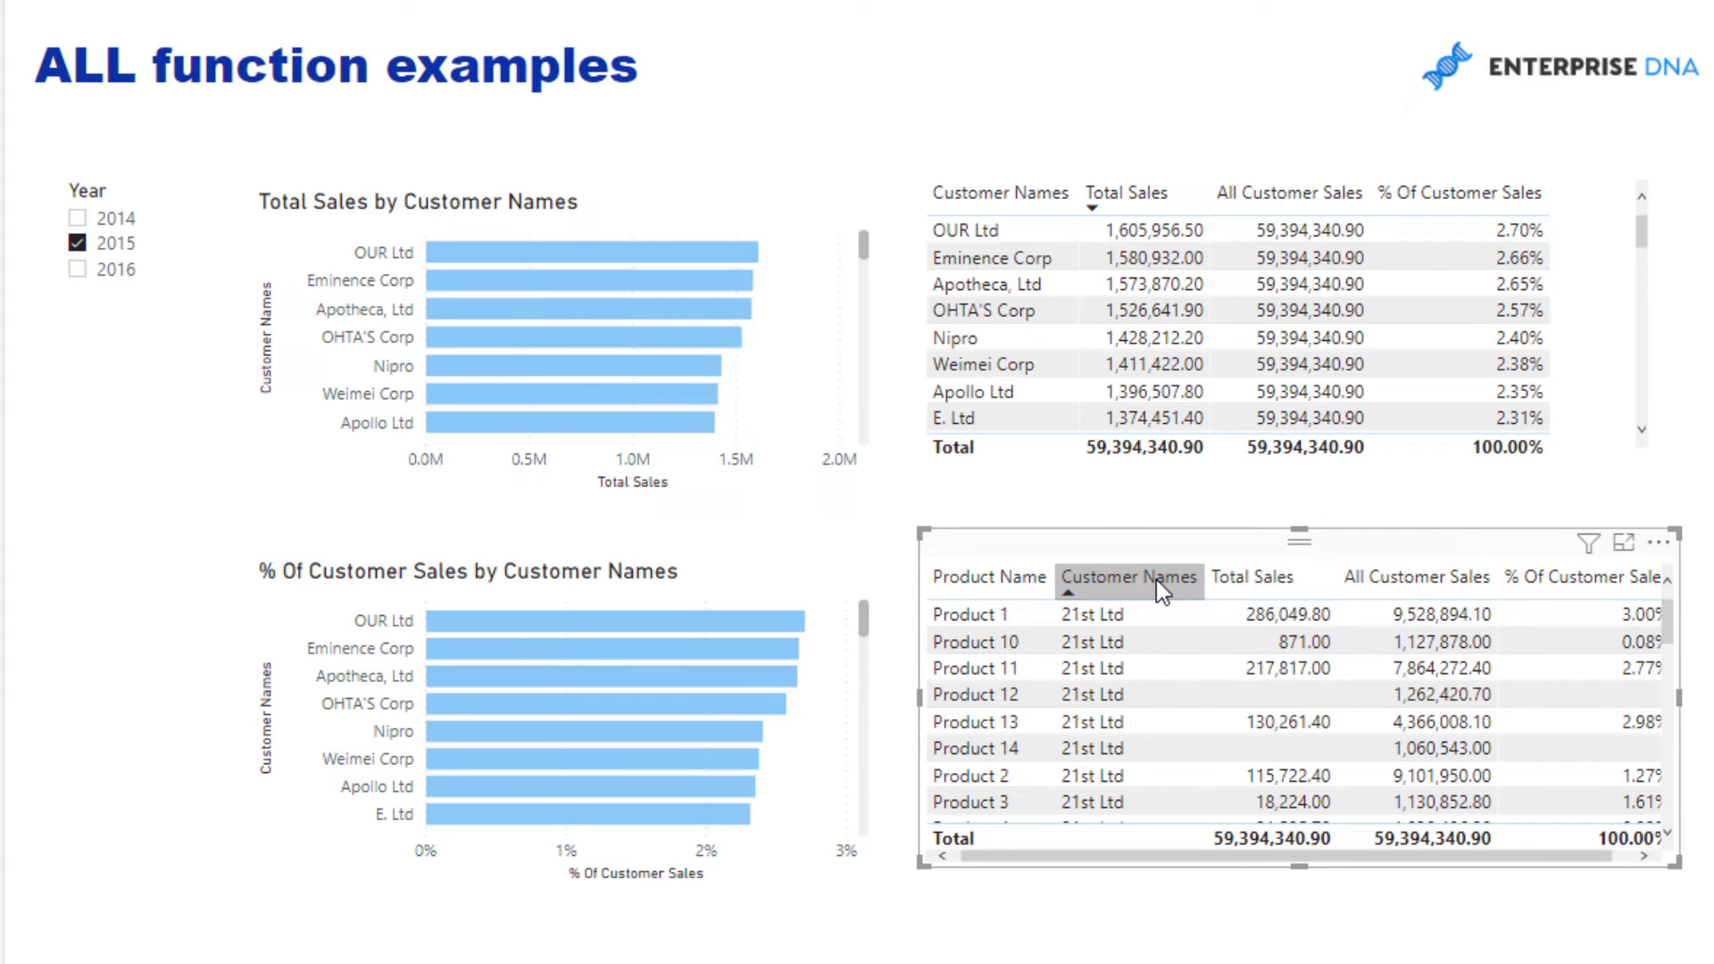
click(984, 578)
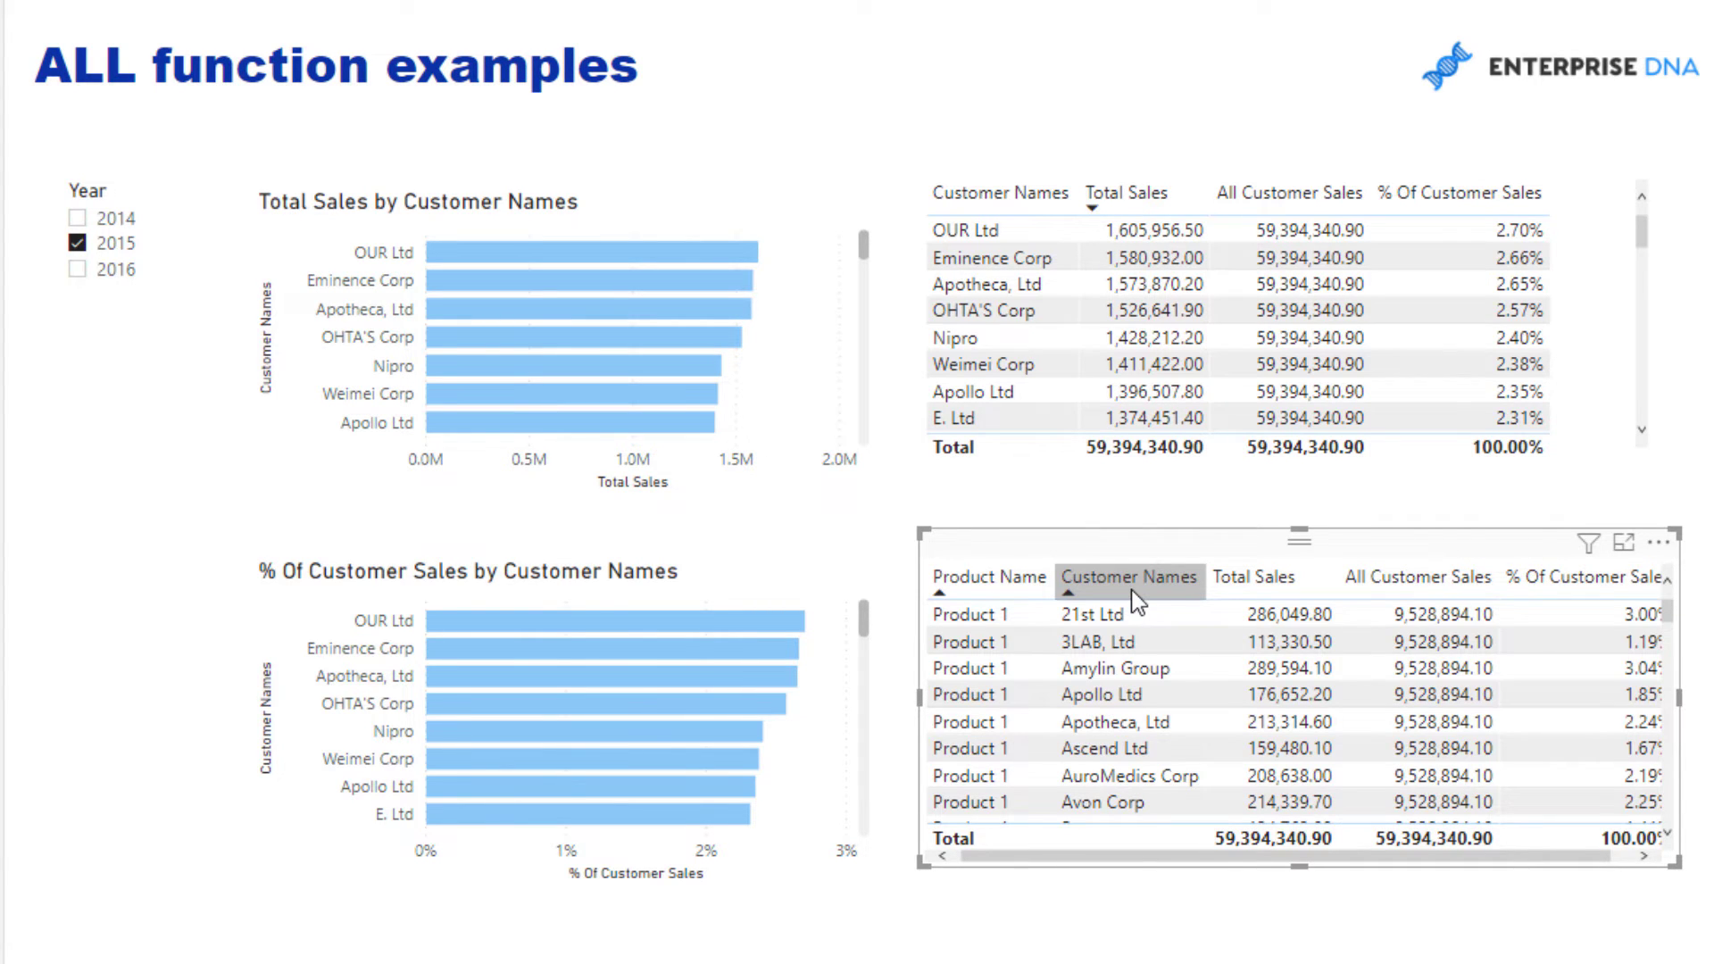
click(1132, 589)
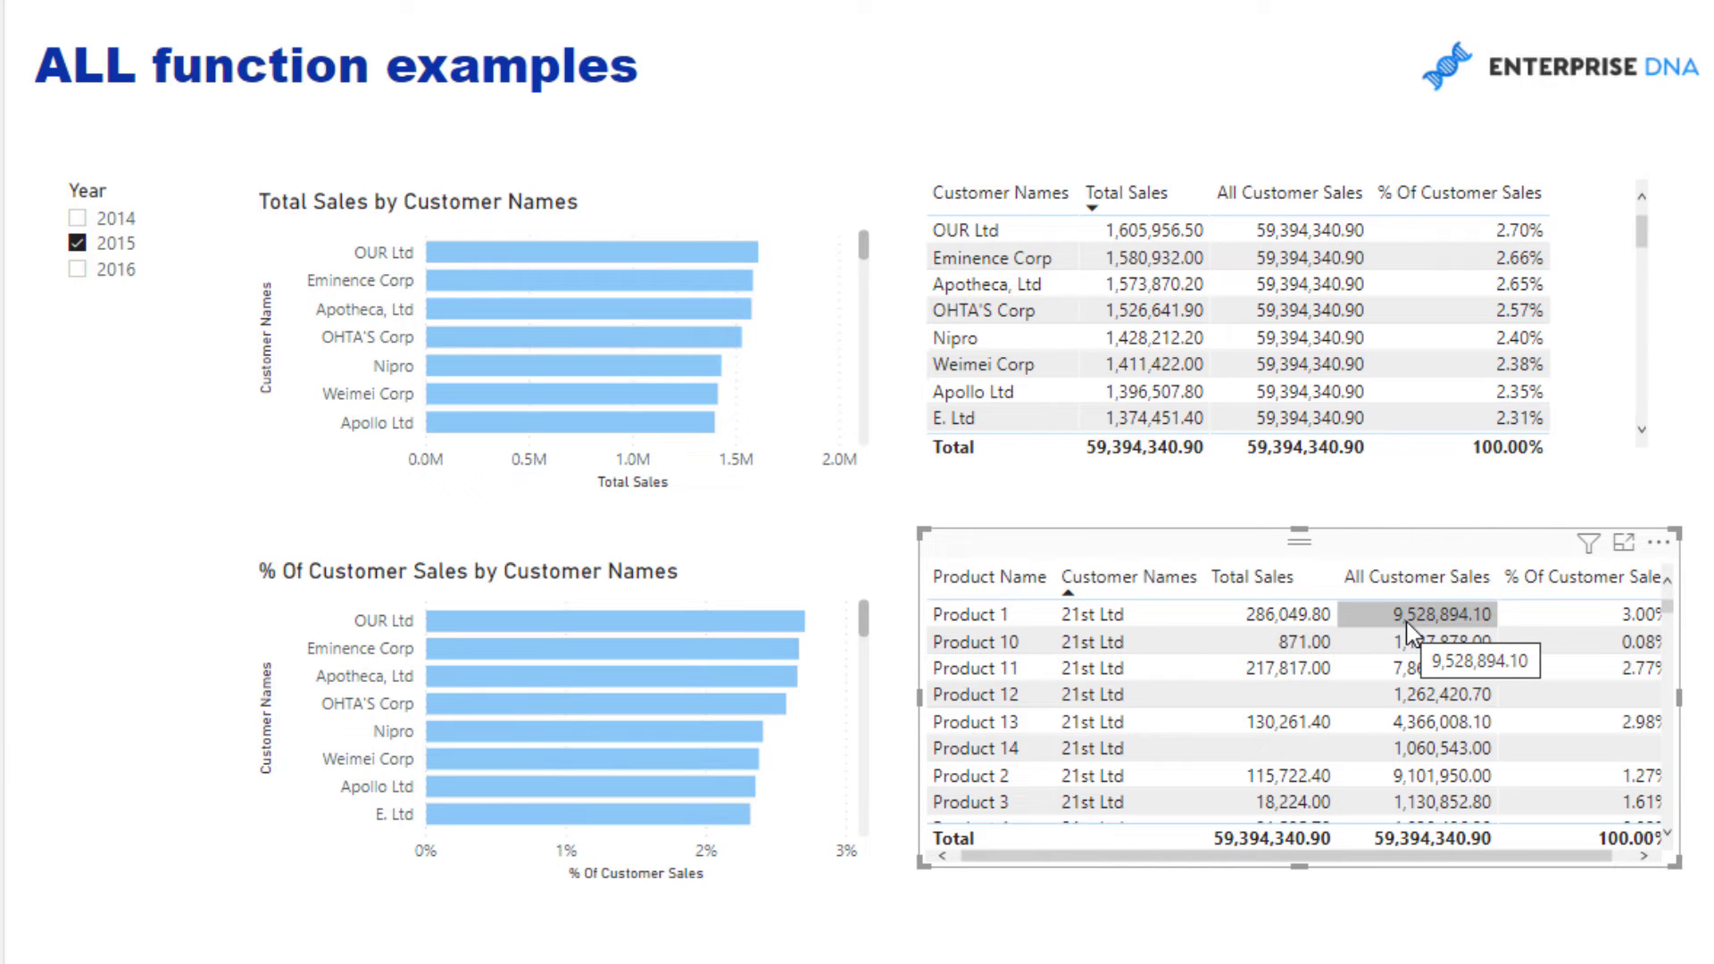
click(980, 585)
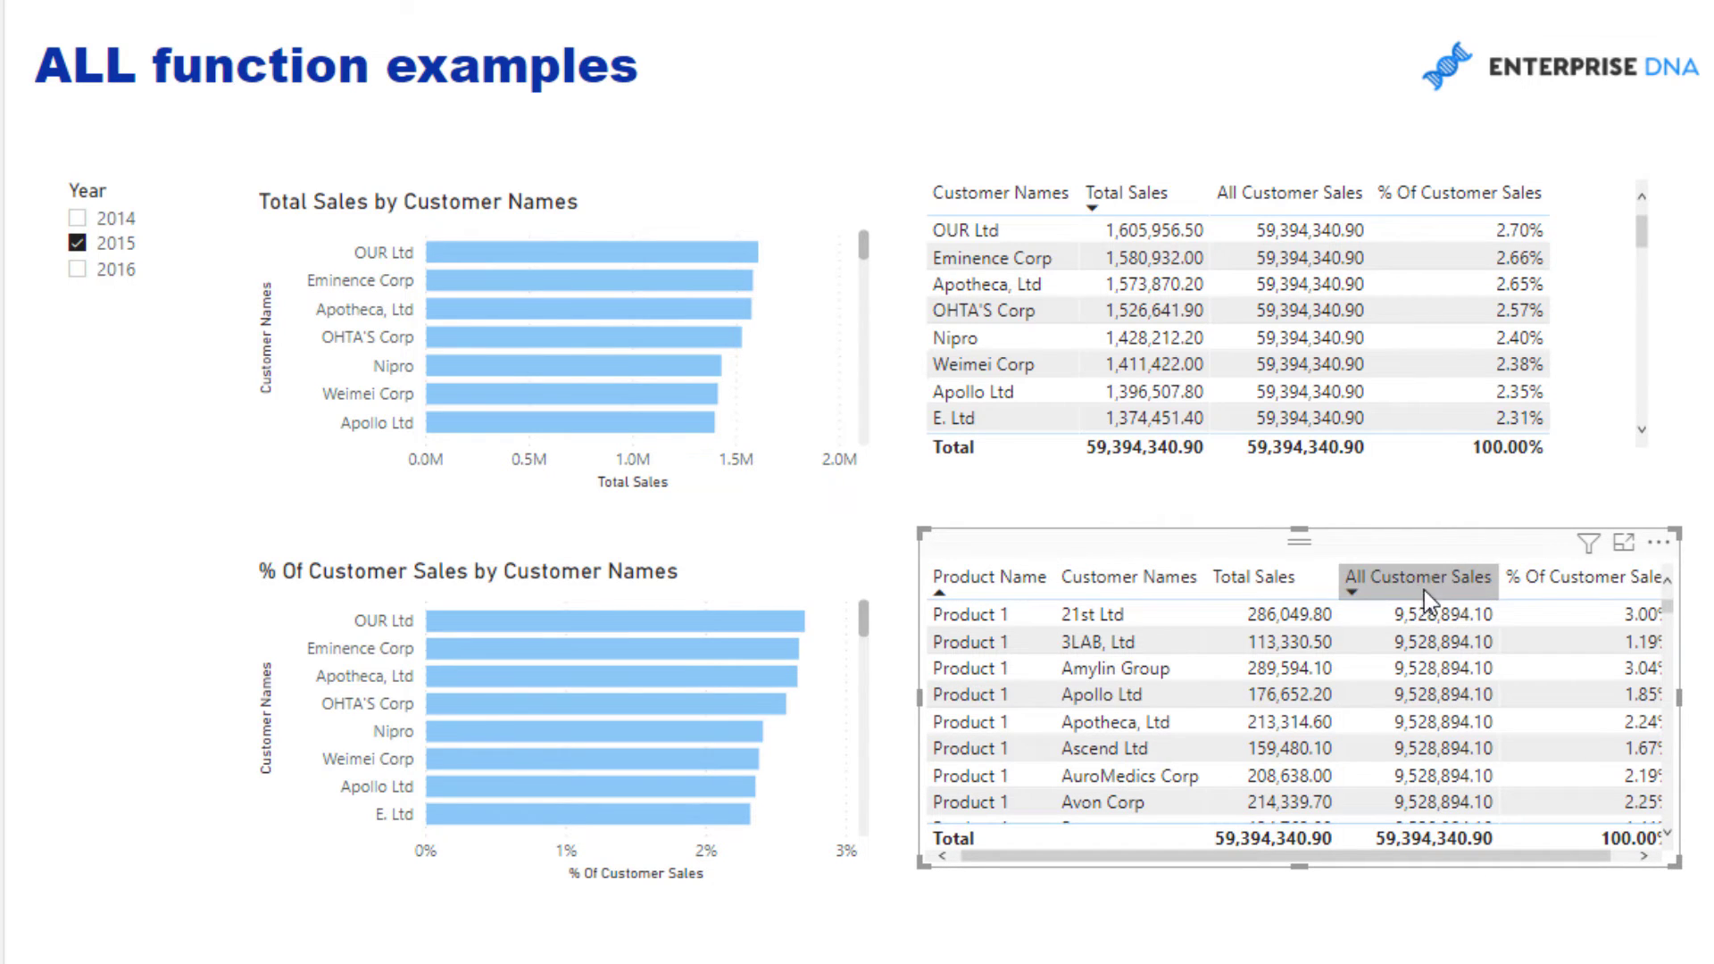
scroll(1426, 665, down, 20)
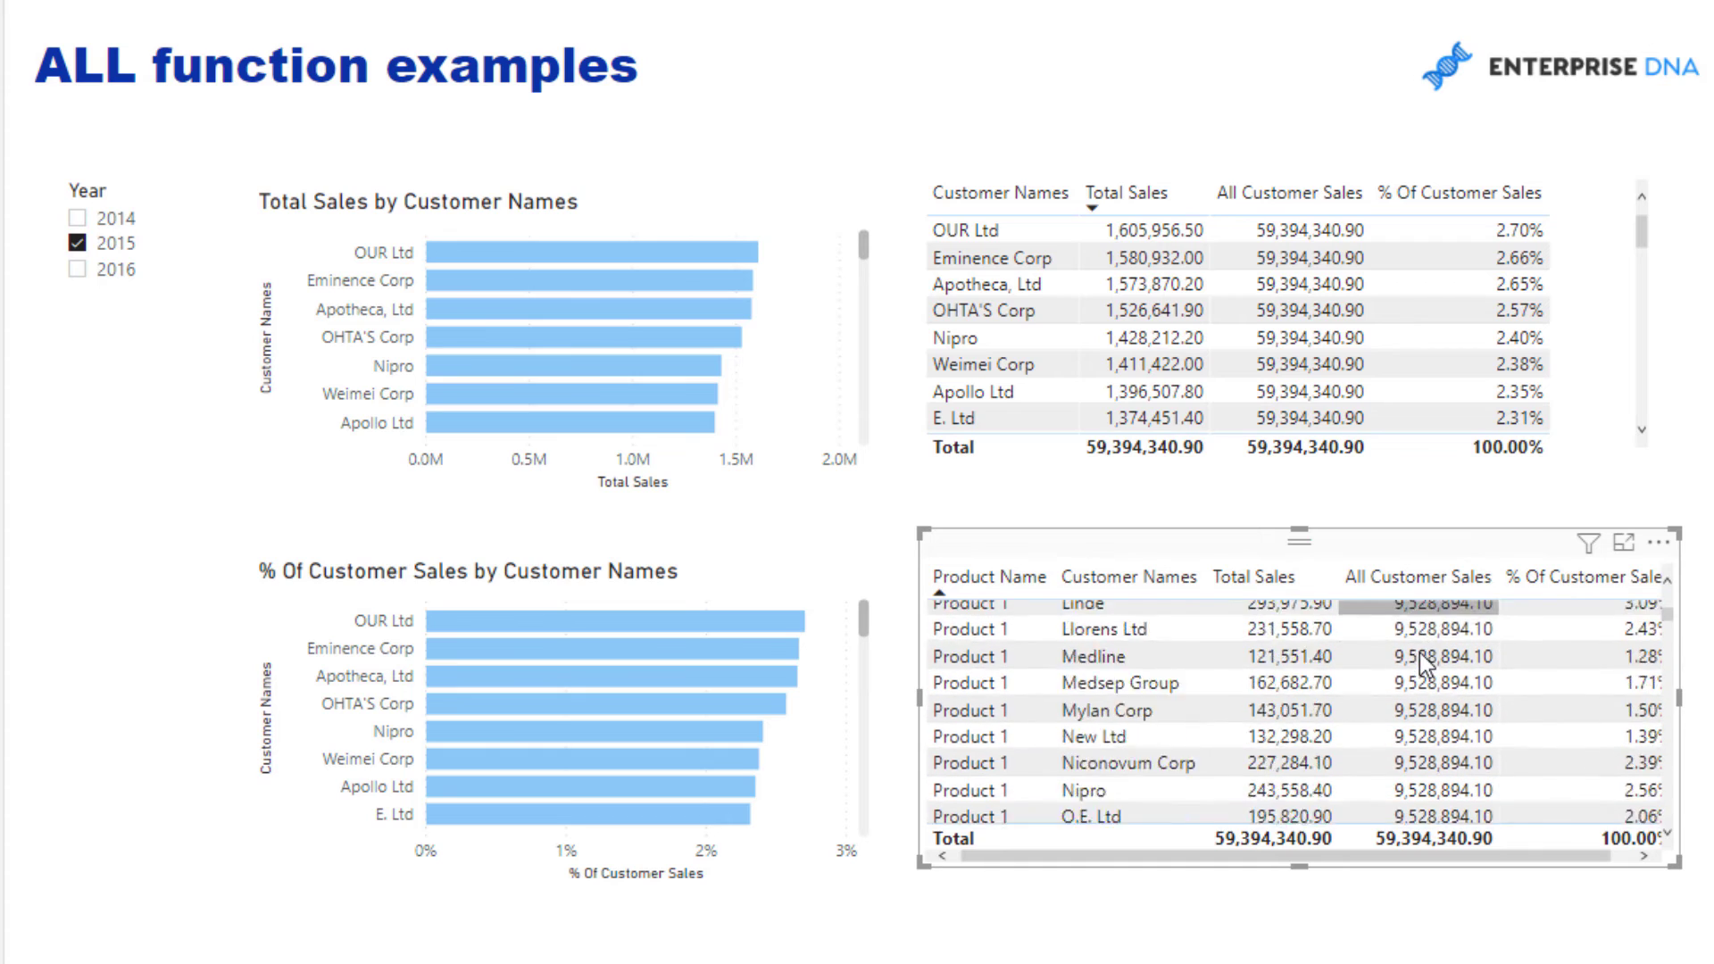
scroll(1426, 665, down, 1)
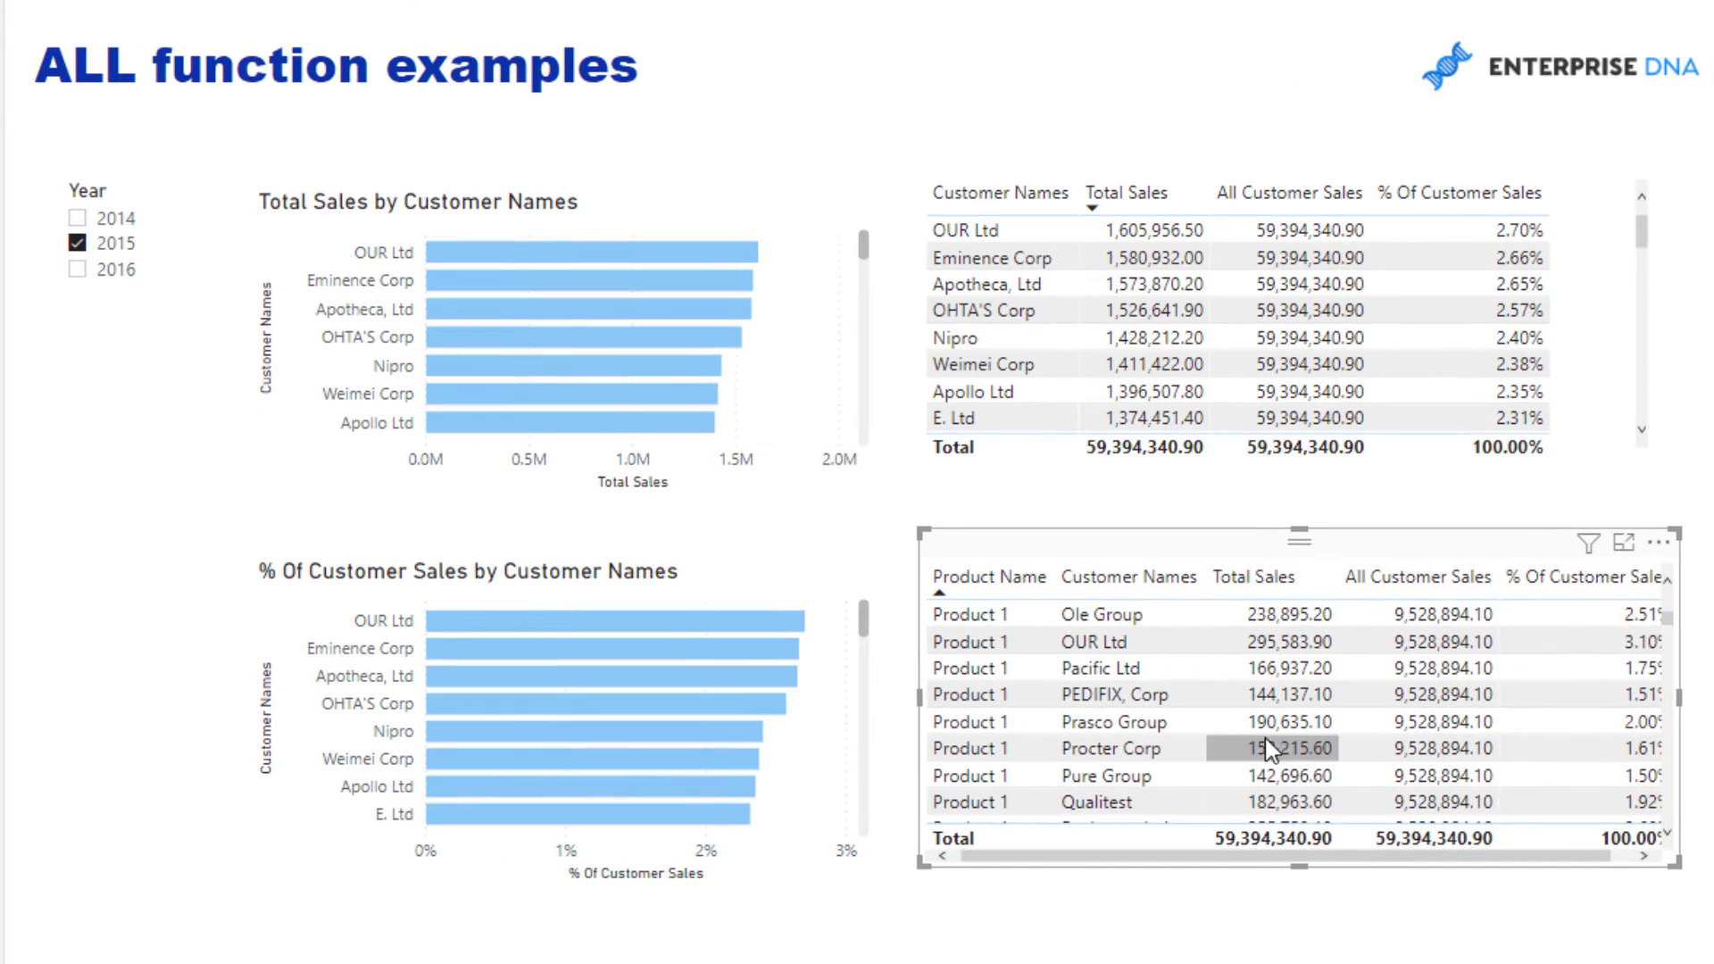
scroll(1151, 714, down, 10)
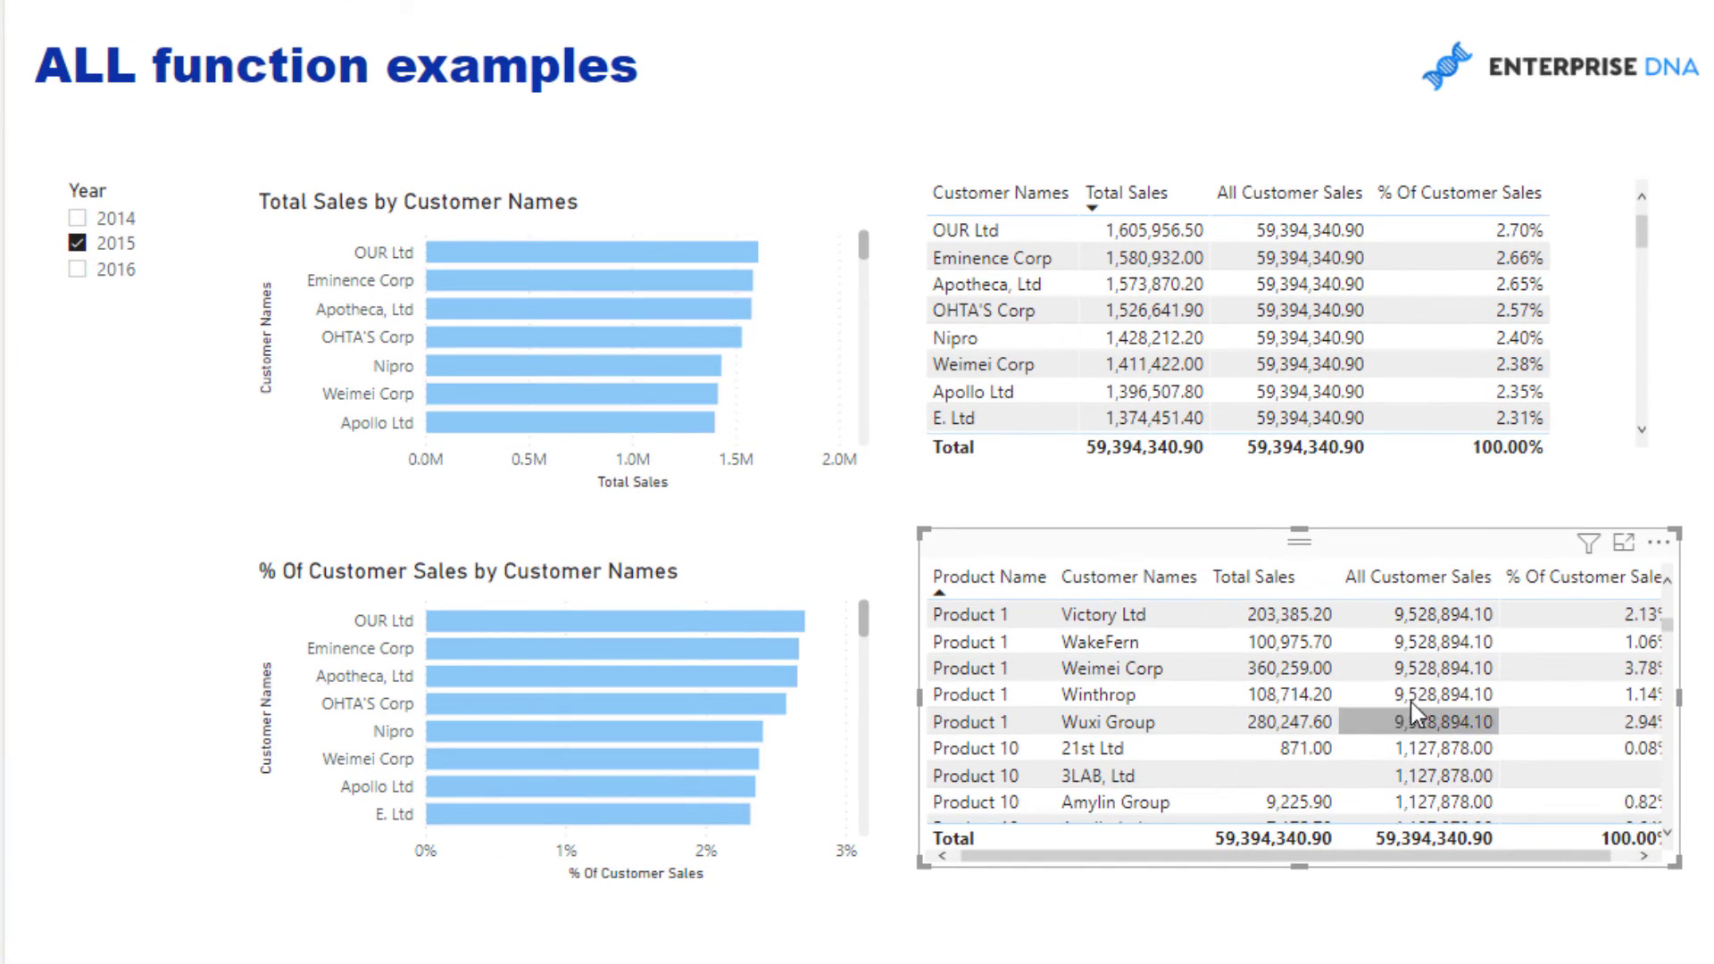